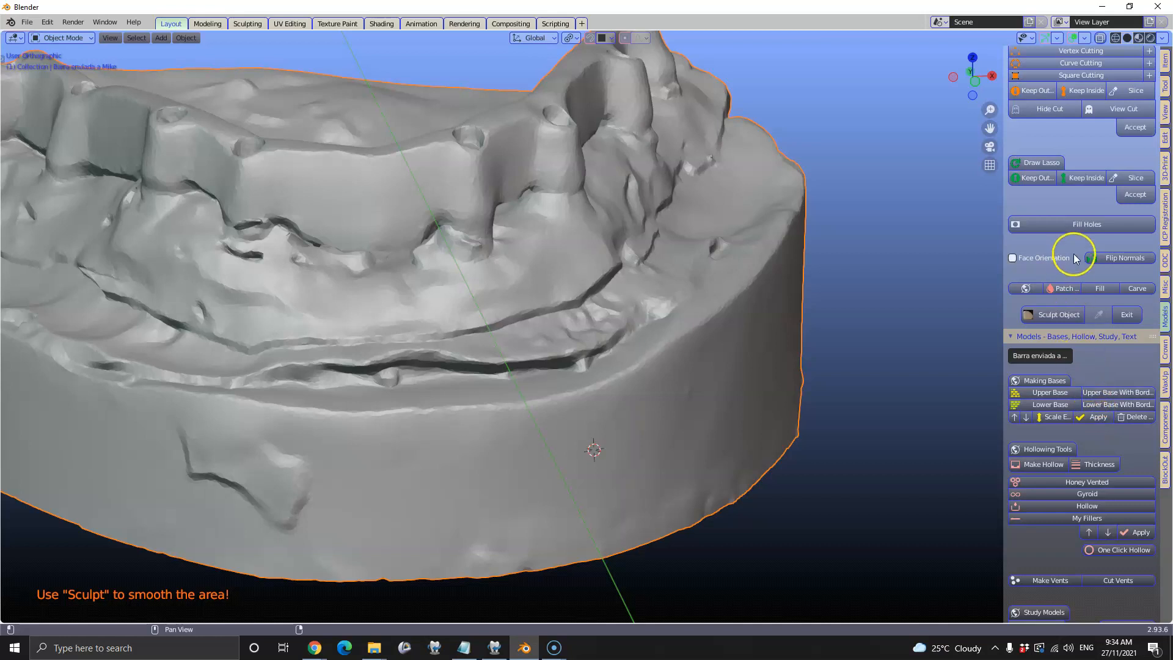
Step: Fill the holes in the scan and start an Arch Cut line on the front wall of the model's base
left_click(1082, 226)
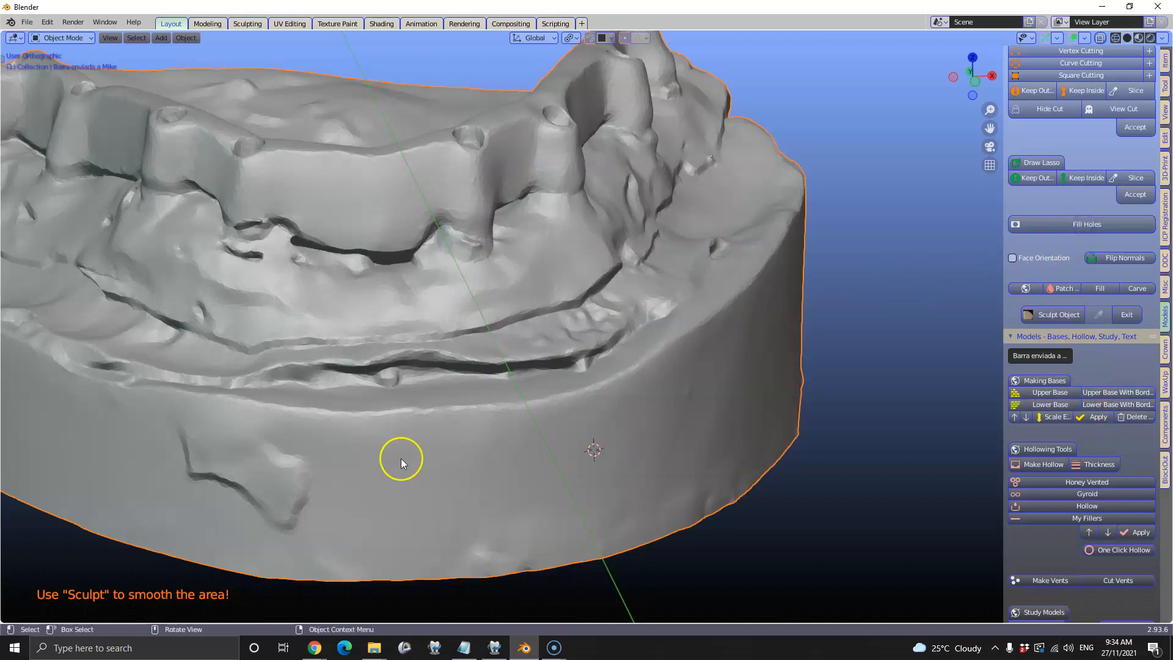
middle_click_drag(407, 450, 413, 353)
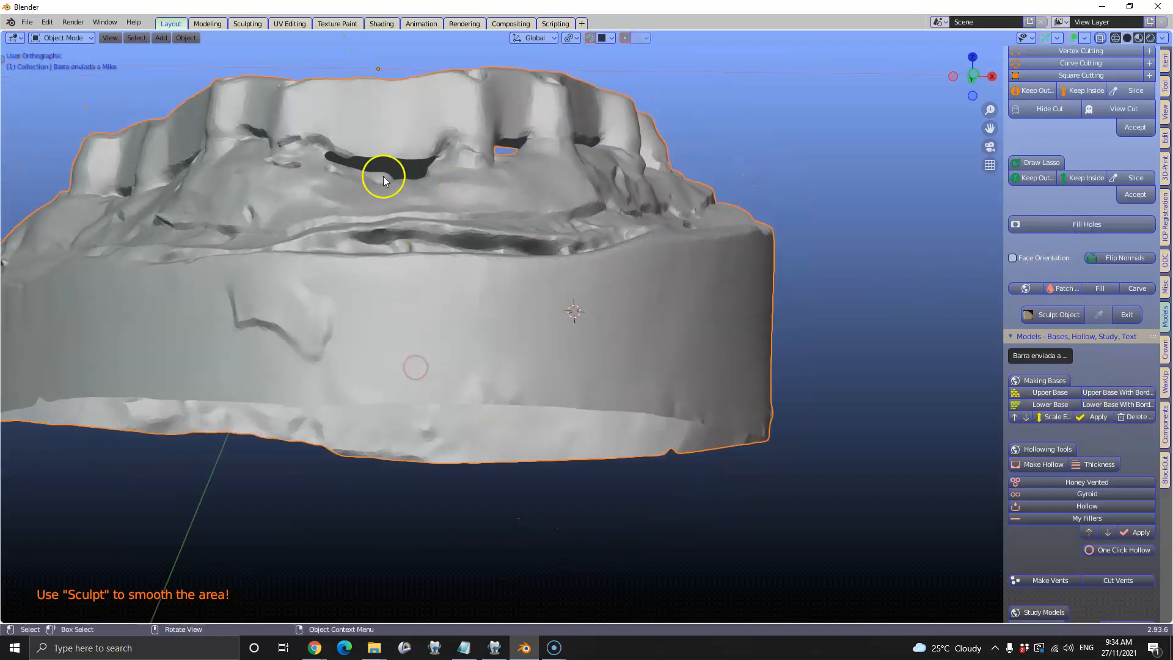
right_click(439, 309, "shift")
scroll(1111, 412, "up", 7)
scroll(1112, 412, "up", 10)
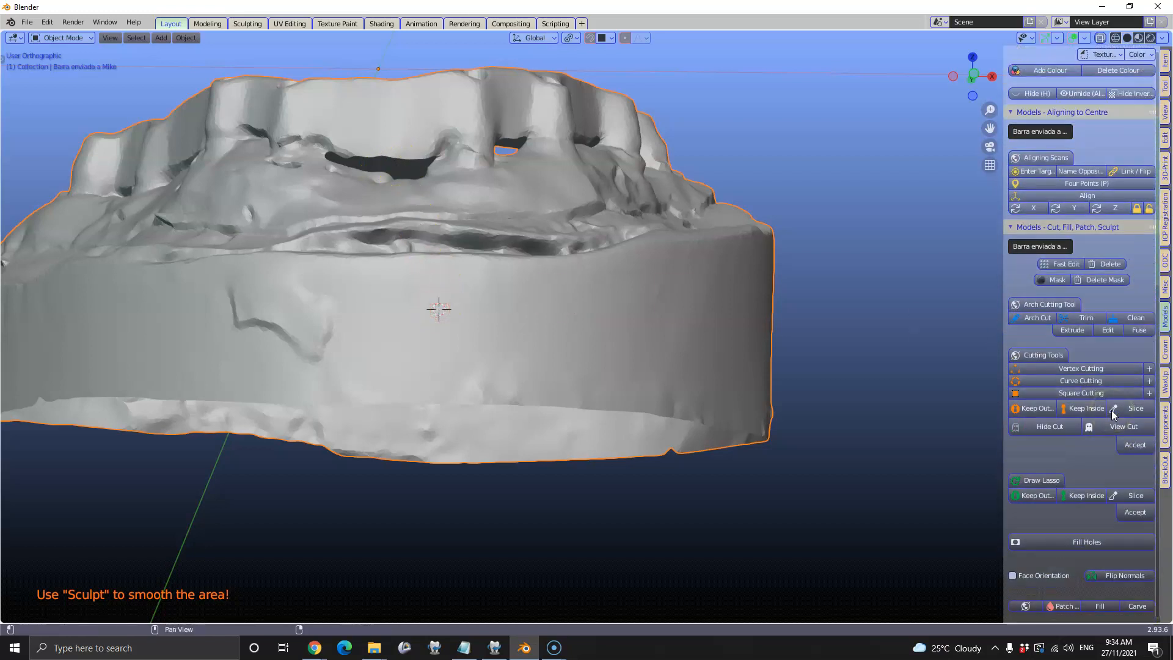
left_click(1038, 441)
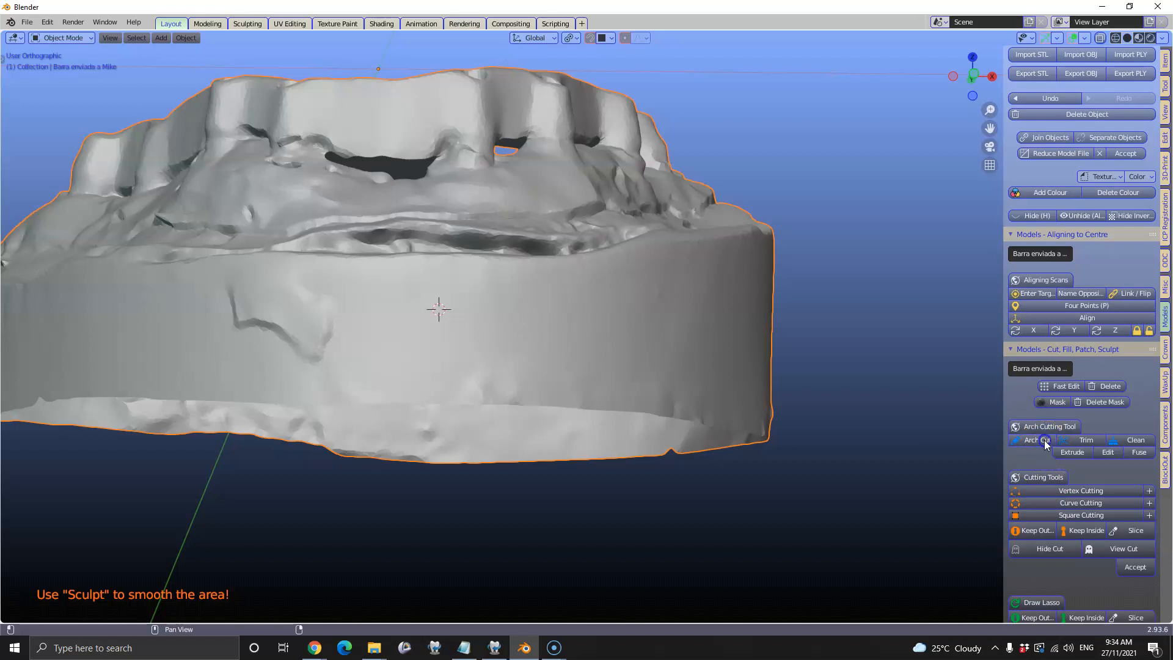
Step: Extend the arch cut line point by point from its start along the first side of the base wall
middle_click_drag(744, 368, 515, 352)
key("e")
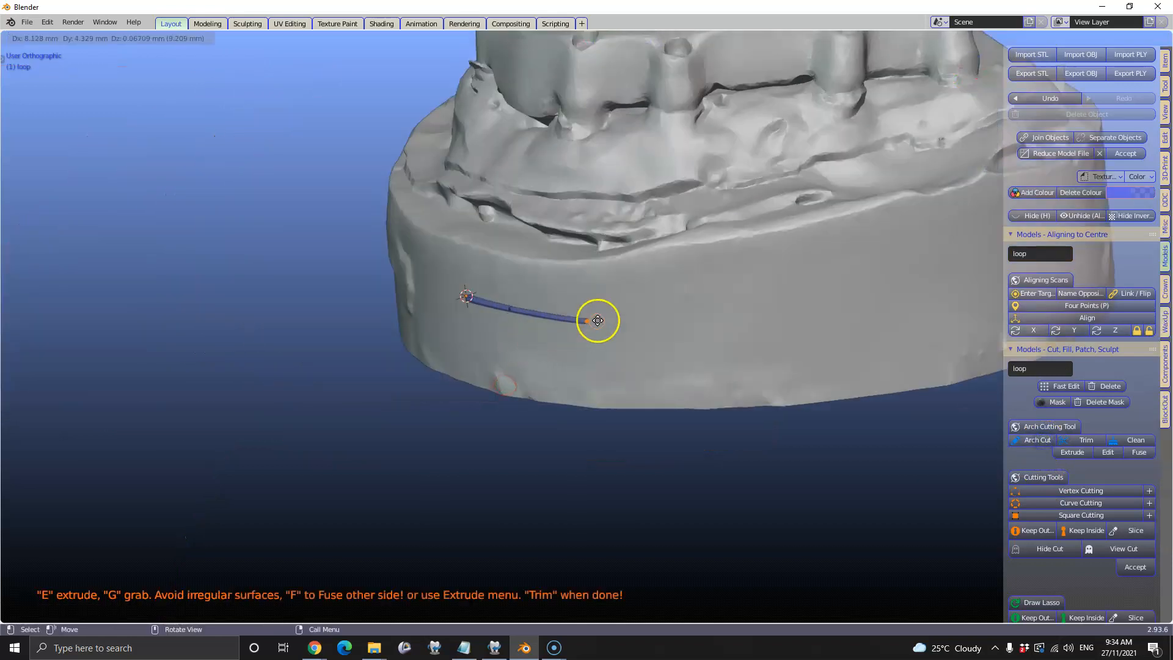
left_click(606, 318)
key("e")
left_click(768, 287)
key("e")
left_click(875, 265)
key("e")
left_click(976, 239)
Step: Continue the arch cut line around the rear corner of the base, just below its upper rim
middle_click_drag(975, 239, 460, 343)
key("e")
left_click(790, 348)
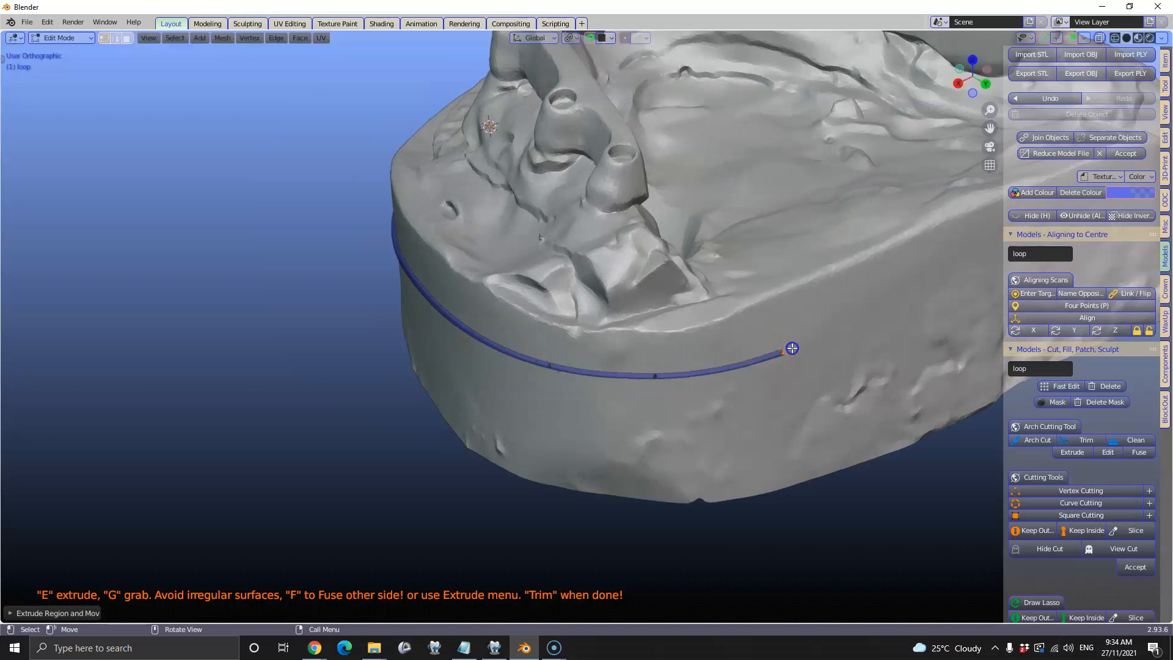
key("e")
left_click(935, 272)
Step: Carry the arch cut line across the back wall of the base with further extruded points
middle_click_drag(941, 269, 515, 359)
middle_click_drag(648, 335, 540, 352)
key("e")
left_click(600, 387)
key("e")
left_click(678, 419)
key("e")
left_click(757, 426)
key("e")
left_click(820, 440)
Step: Run the arch cut line along the remaining side and front of the base and fuse it into a closed loop
middle_click_drag(819, 440, 169, 264)
key("e")
left_click(202, 275)
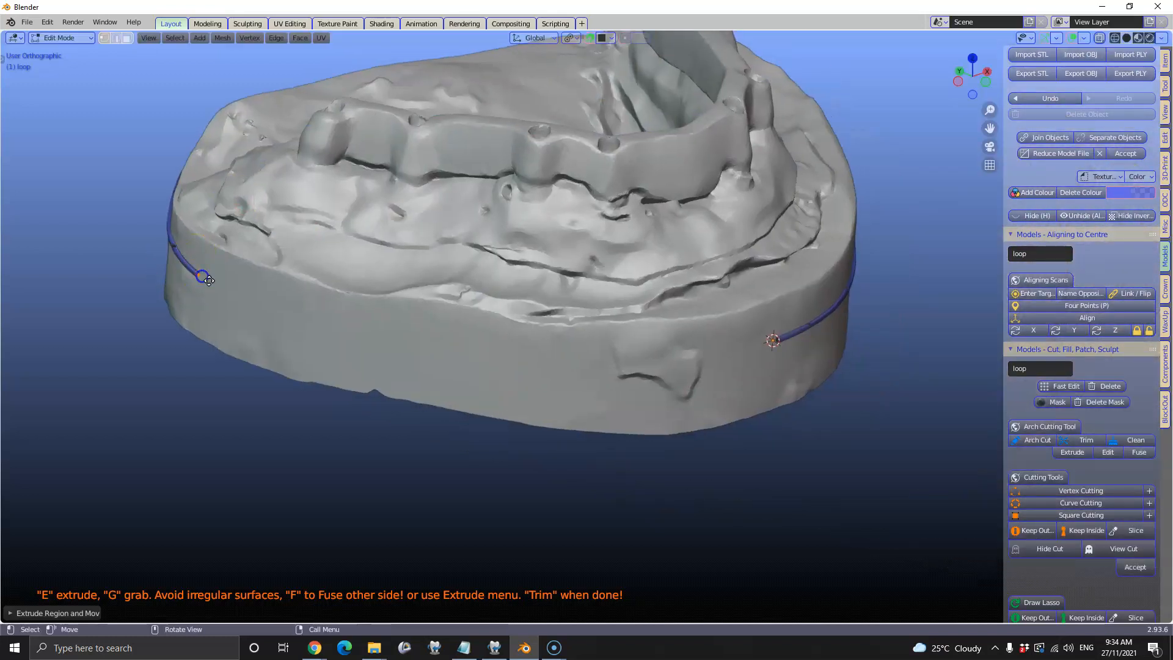
key("e")
left_click(275, 297)
key("e")
left_click(422, 321)
key("e")
left_click(537, 341)
key("e")
left_click(711, 351)
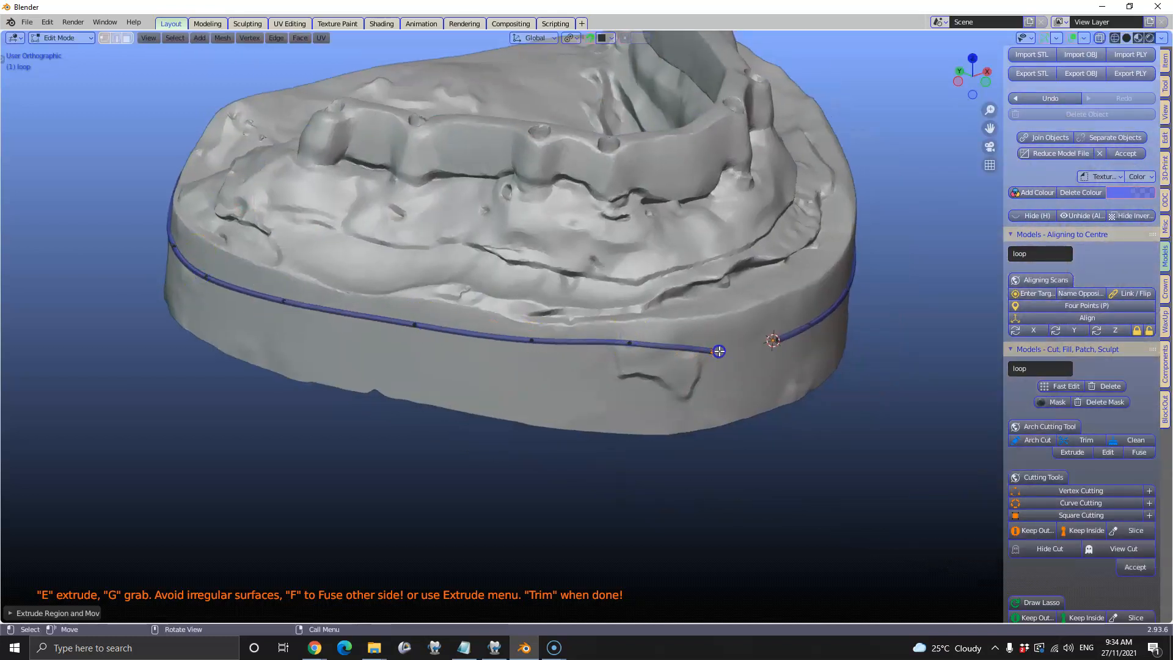
key("f")
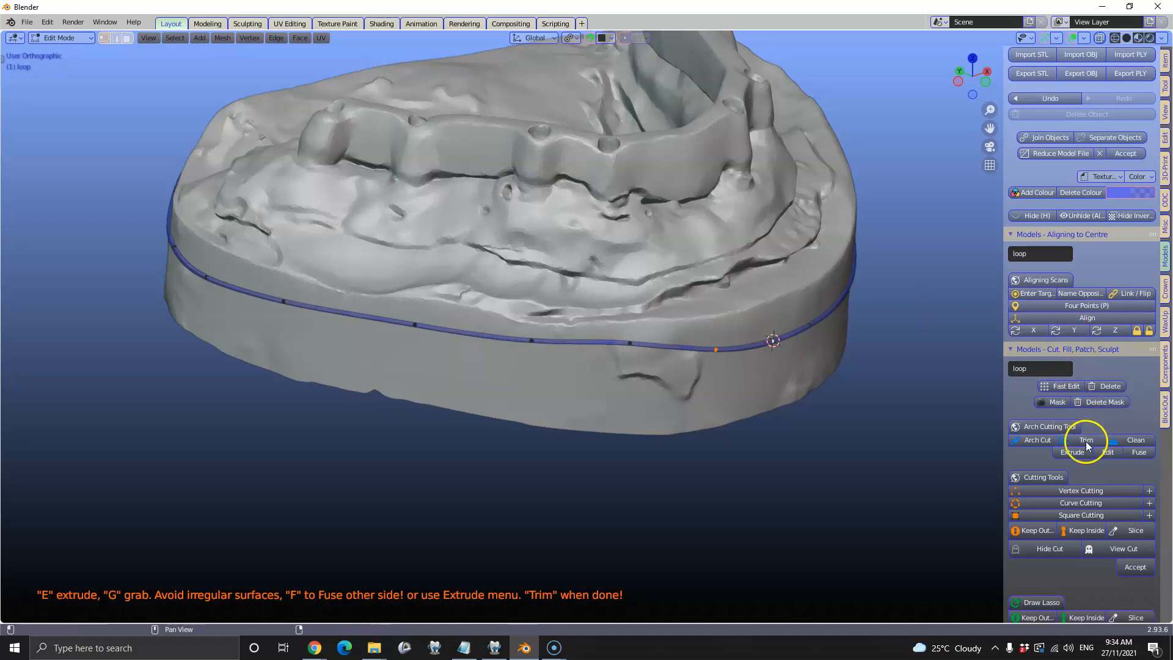
Step: Trim the model along the loop, clean it keeping the upper part with the bar, and generate a new lower base
left_click(647, 222)
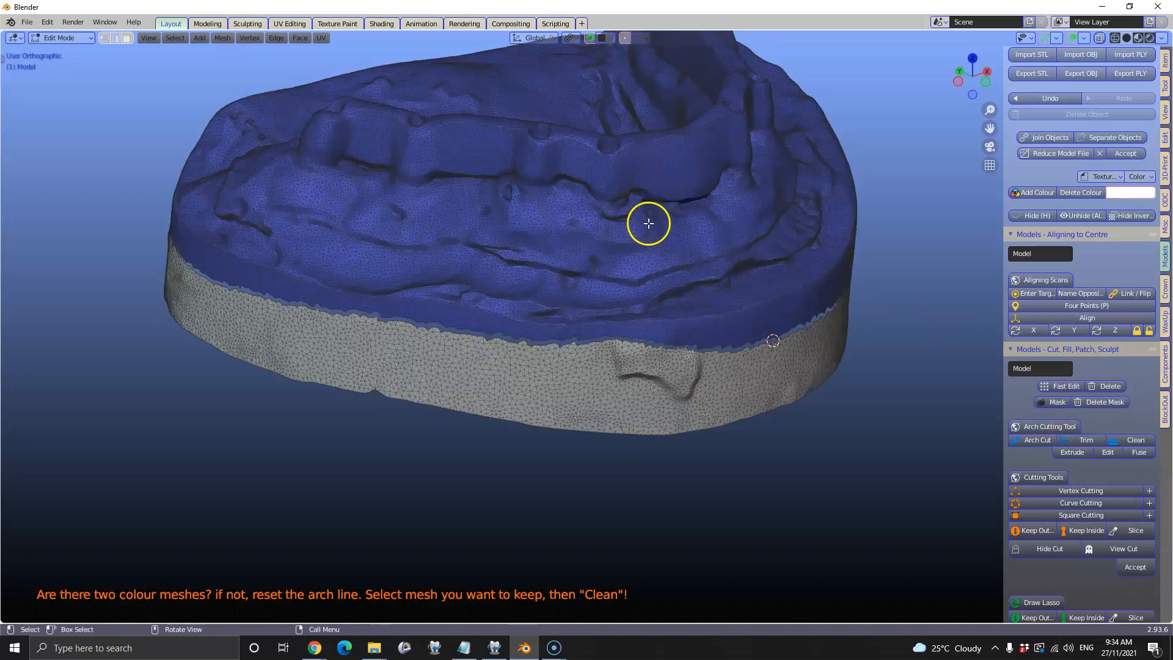
left_click(1107, 441)
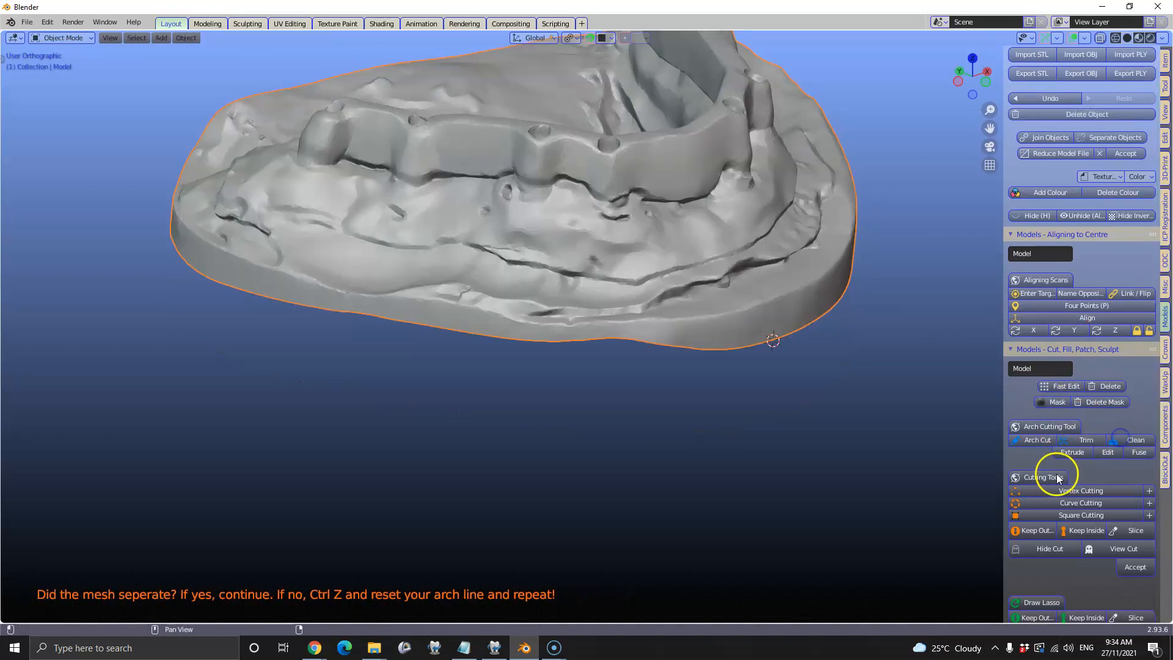
scroll(1056, 470, "down", 4)
scroll(1055, 474, "down", 8)
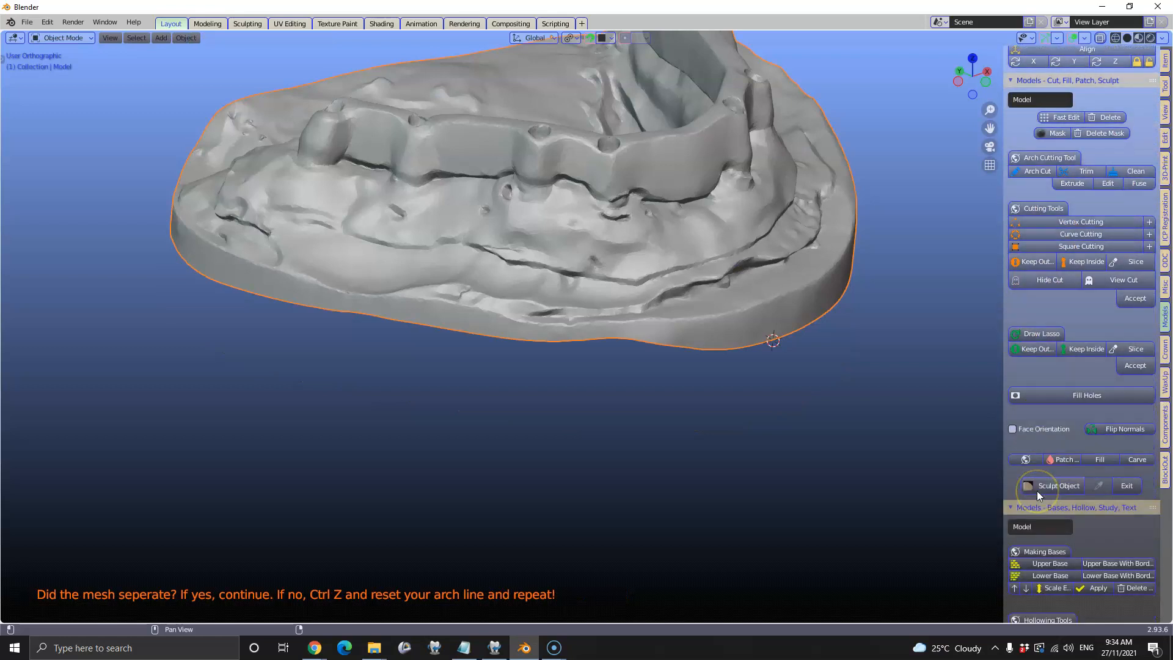
left_click(1048, 552)
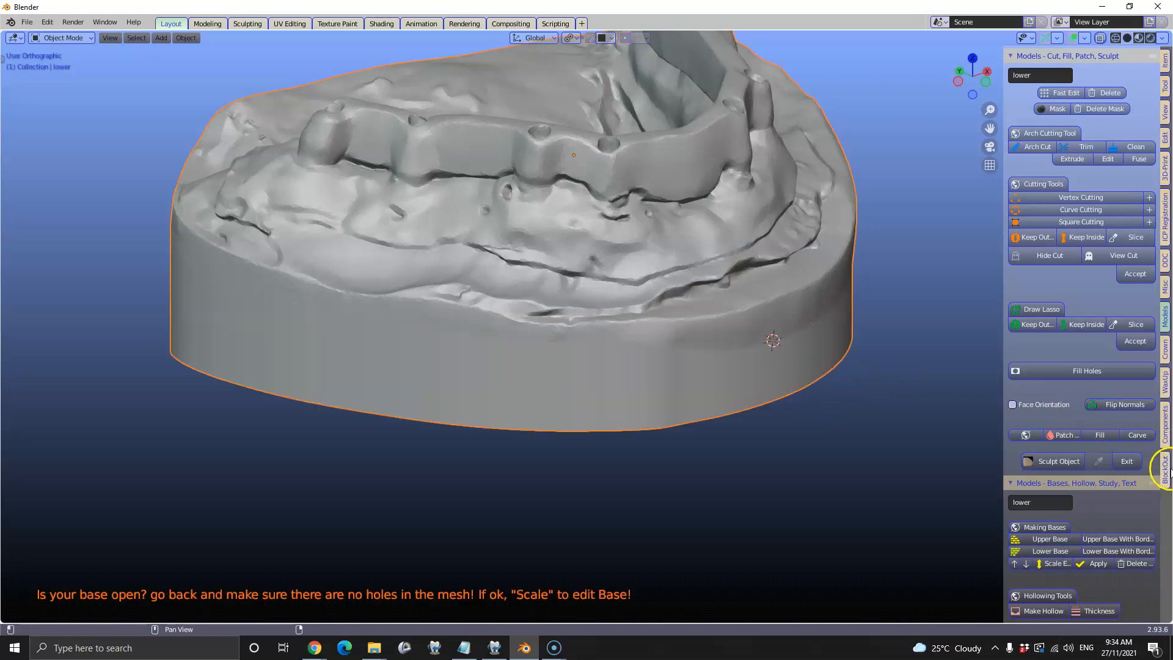
Step: Create an offset model of the lower in the BlockOut module and apply the 0.2 mm offset
left_click(1165, 469)
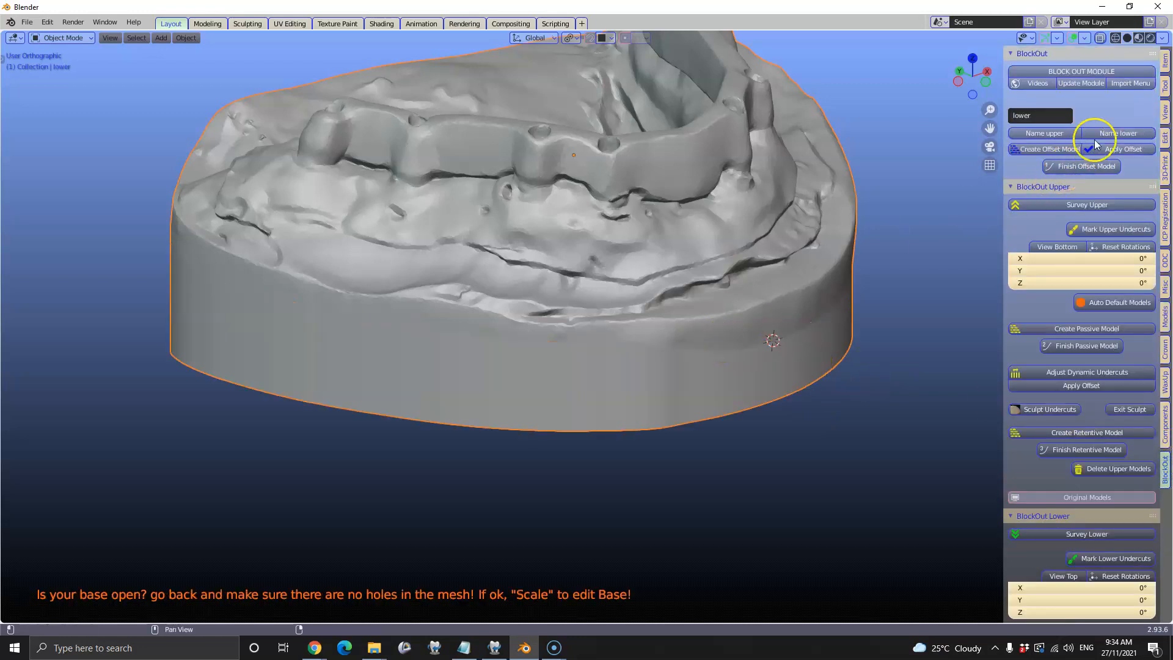
left_click(1060, 149)
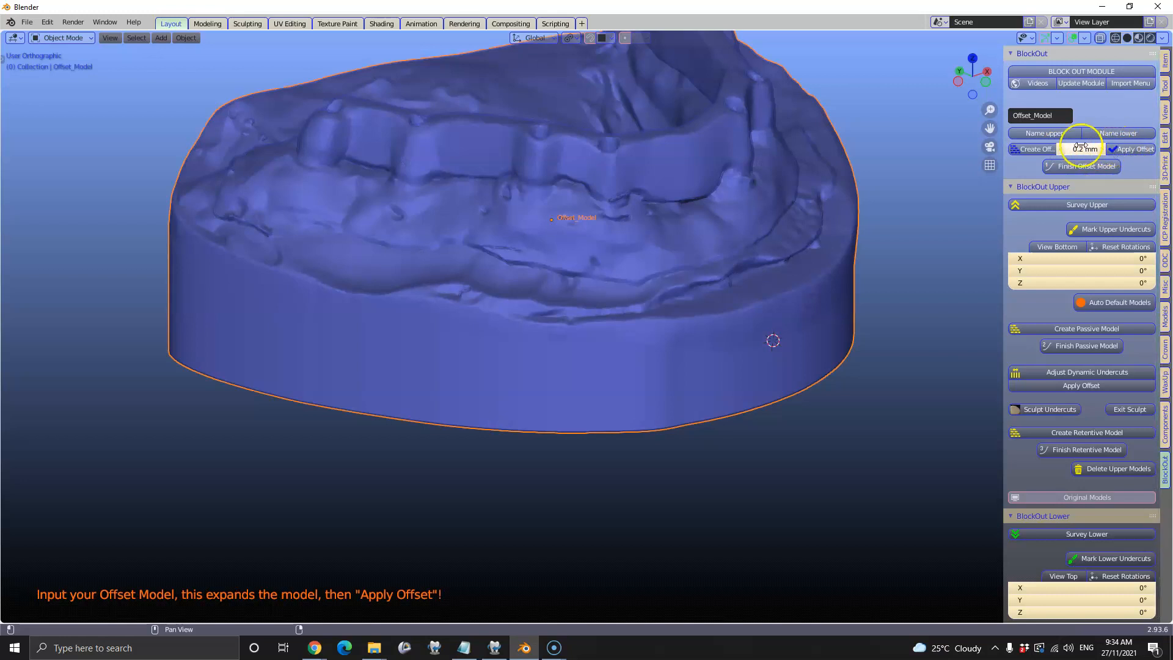
left_click(1129, 150)
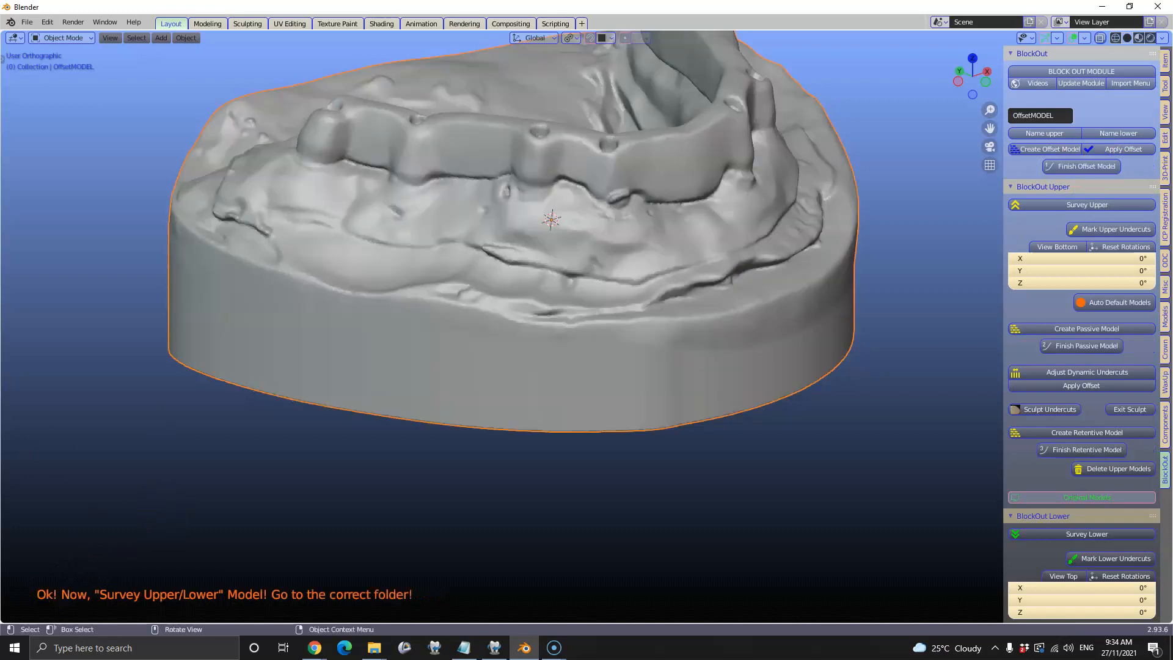
Step: Survey the lower model and tilt it freehand by about -1.15° in X and 0.57° in Y
scroll(1078, 397, "down", 9)
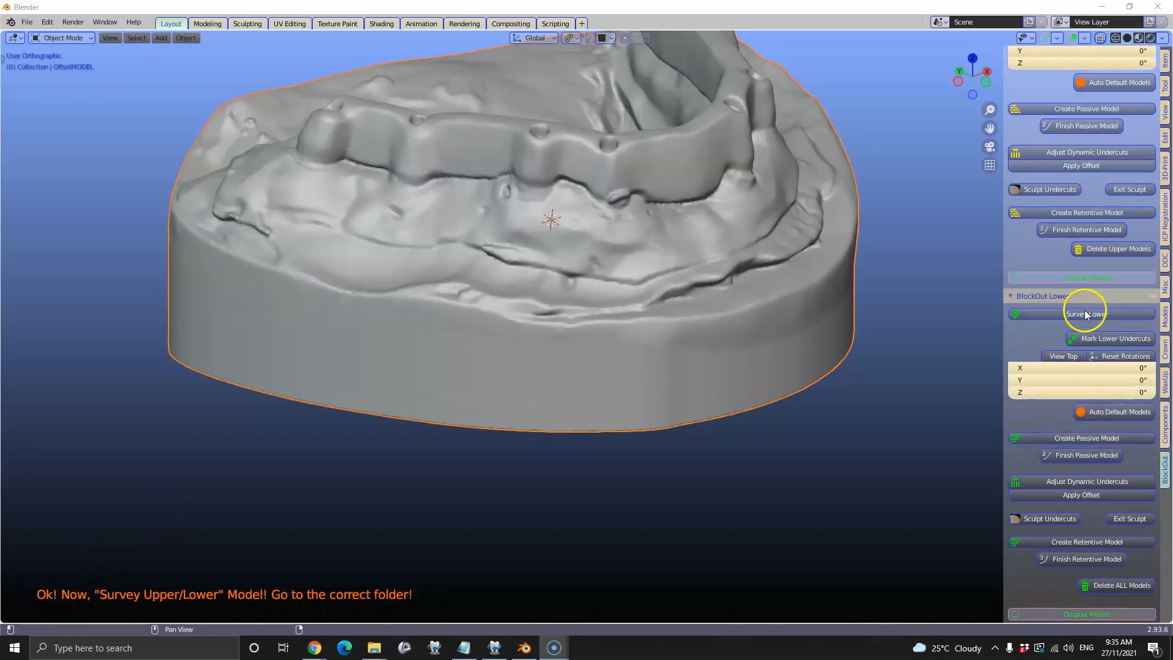
left_click(1086, 314)
middle_click_drag(710, 376, 641, 452, "shift")
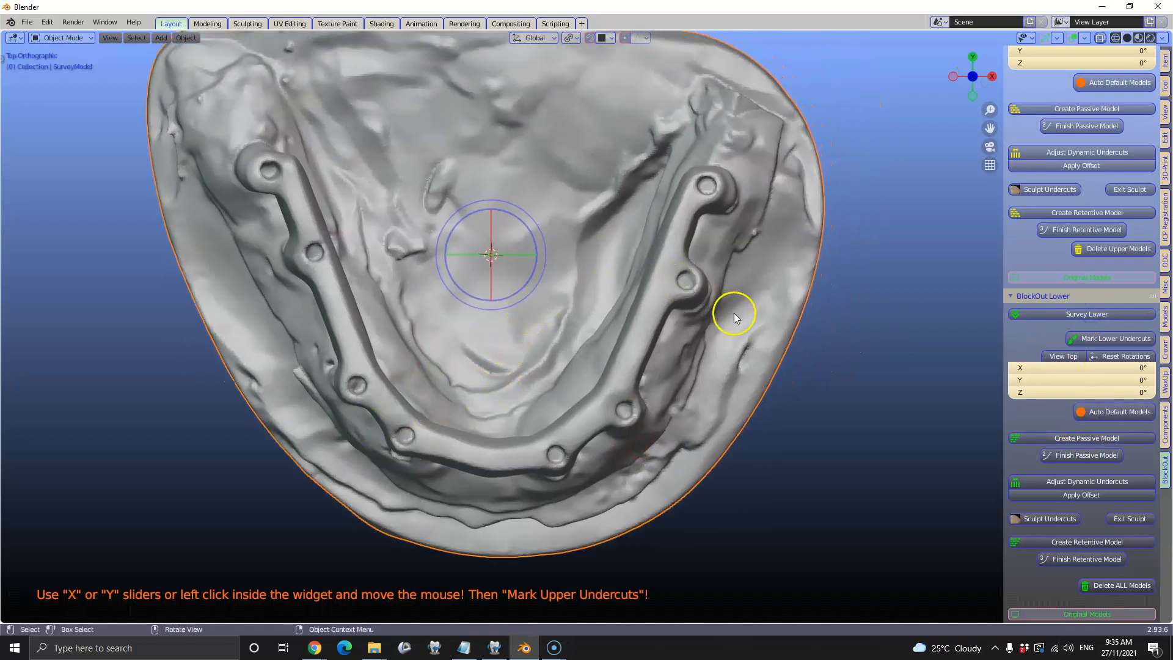
left_click_drag(506, 284, 511, 277)
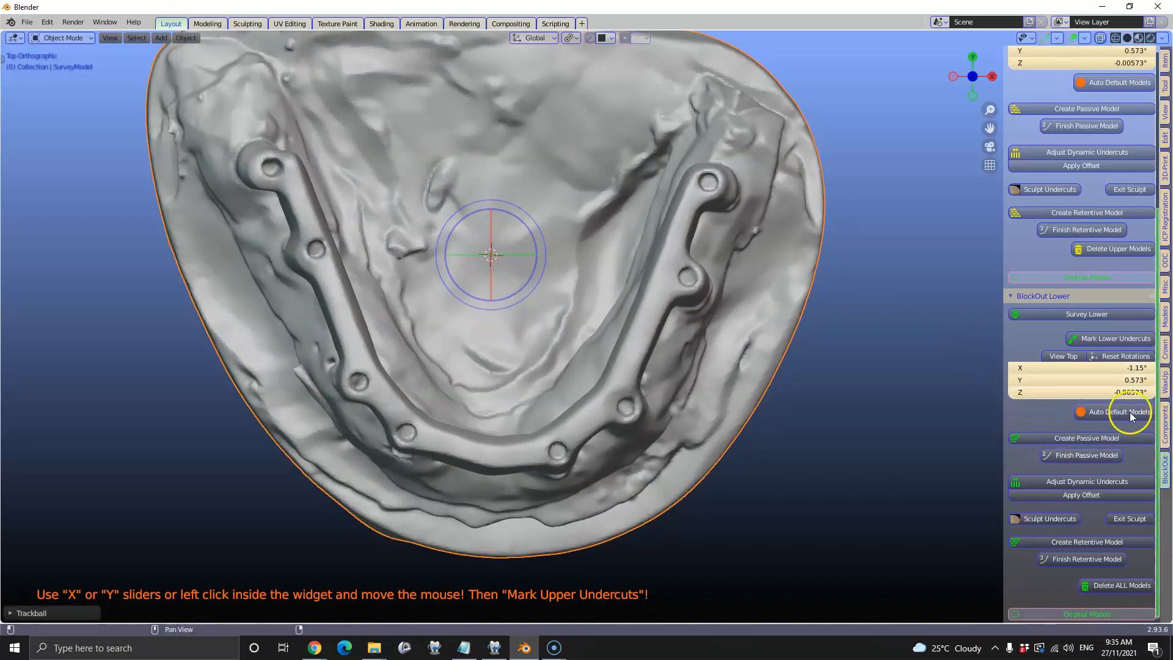
Step: Create the lower passive model and finish it with a voxel size of 0.2 mm
left_click(1077, 440)
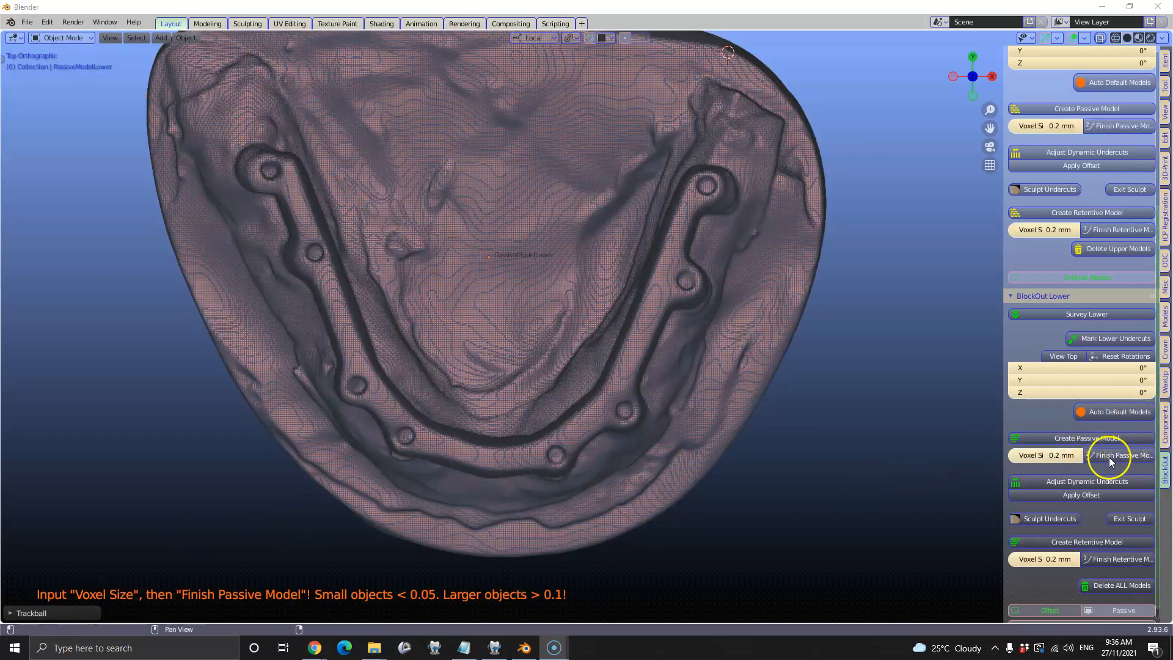
left_click(1110, 457)
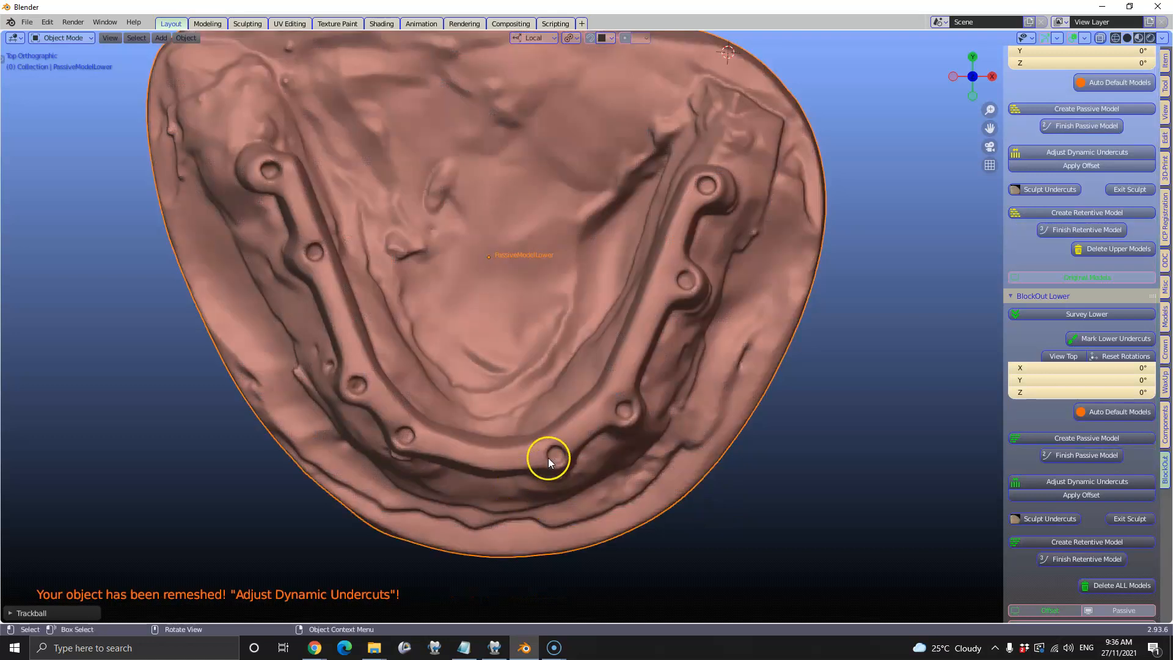
middle_click_drag(550, 463, 597, 416)
scroll(597, 416, "down", 1)
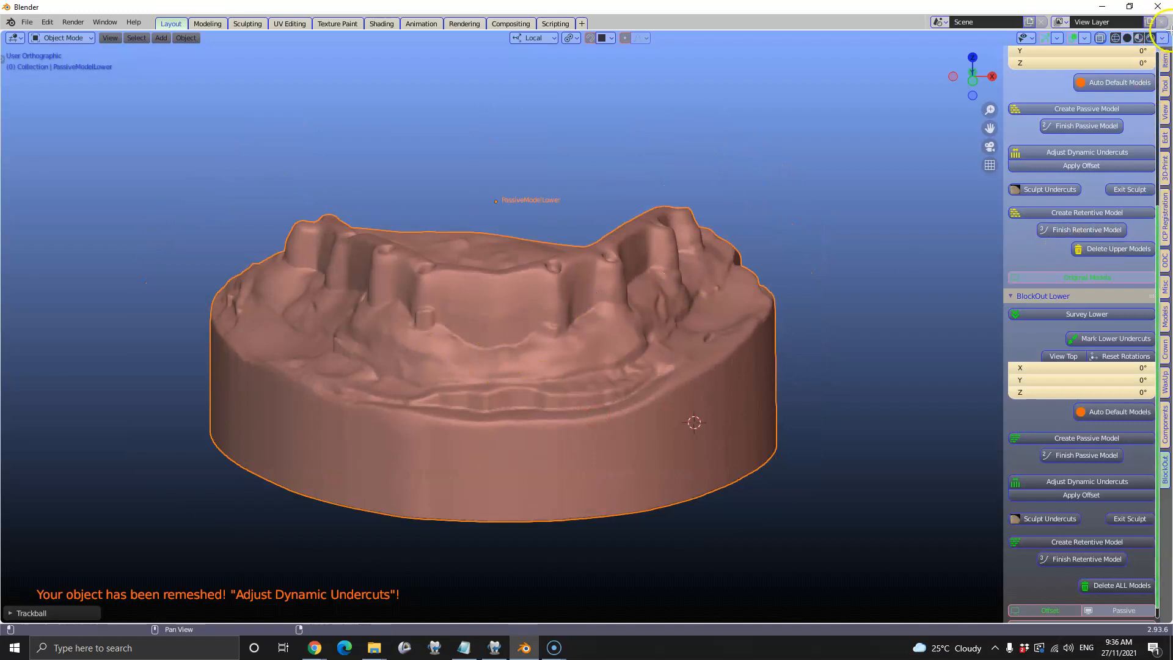
Step: Split off an Outliner area beside the viewport and enable its selectable and viewport-visibility restriction toggles
left_click_drag(1168, 32, 945, 36)
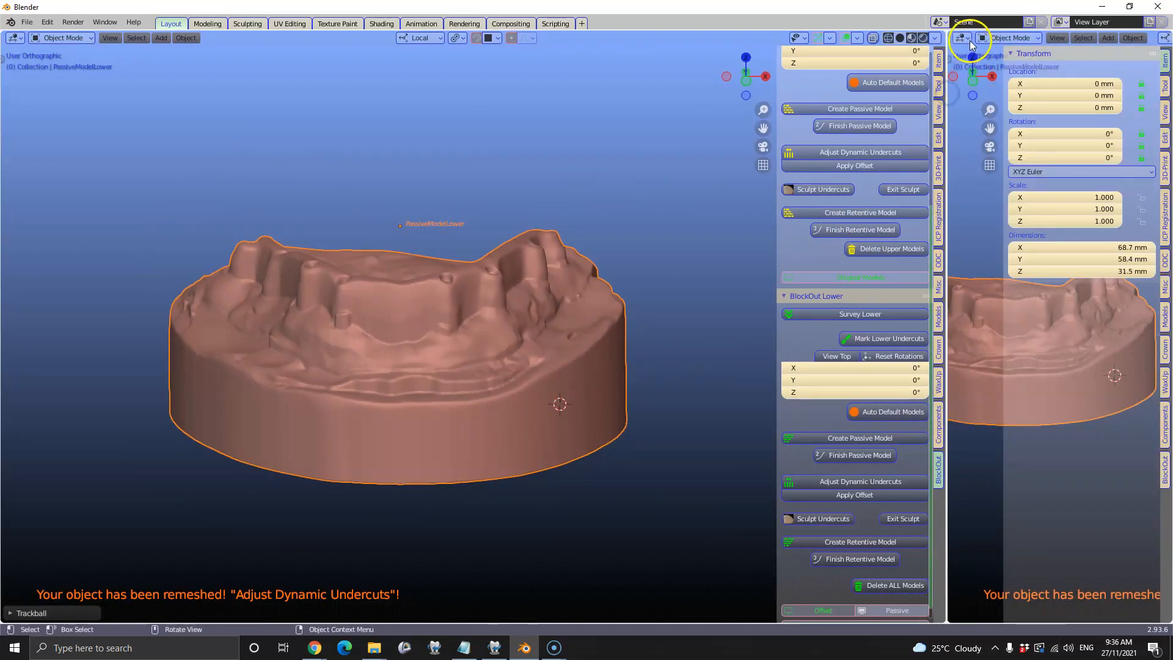
left_click(963, 38)
left_click(928, 72)
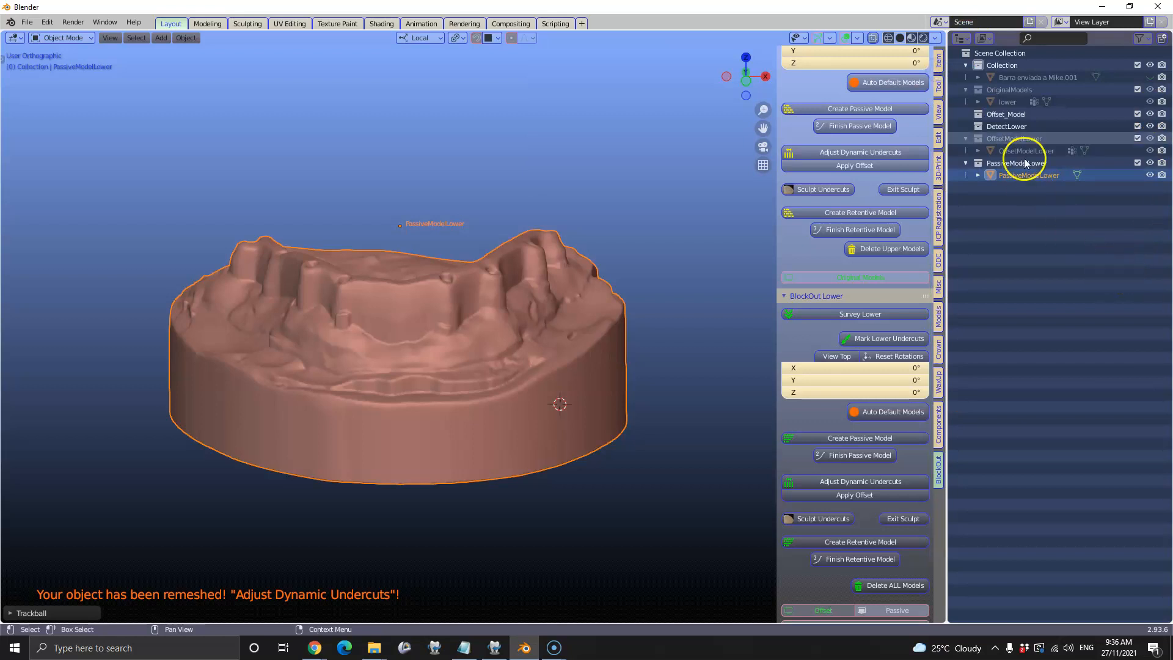
left_click(1140, 38)
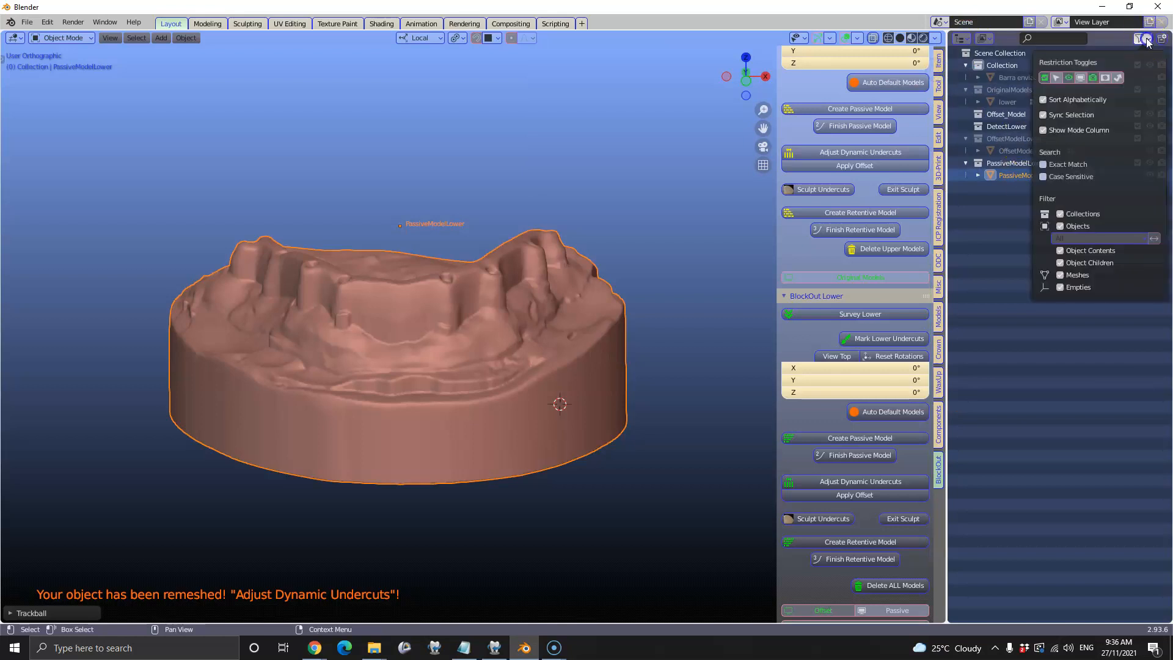
left_click(1056, 78)
left_click(1080, 78)
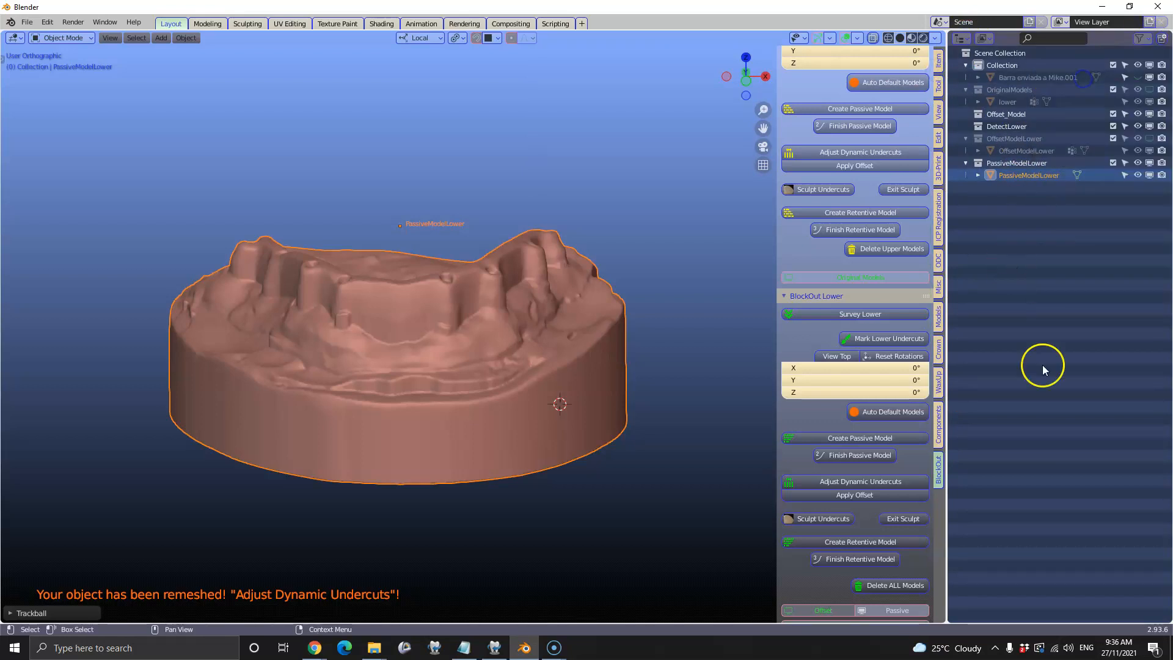
Step: Enable the OriginalModels collection in the viewport and reselect the PassiveModelLower object
left_click(1149, 89)
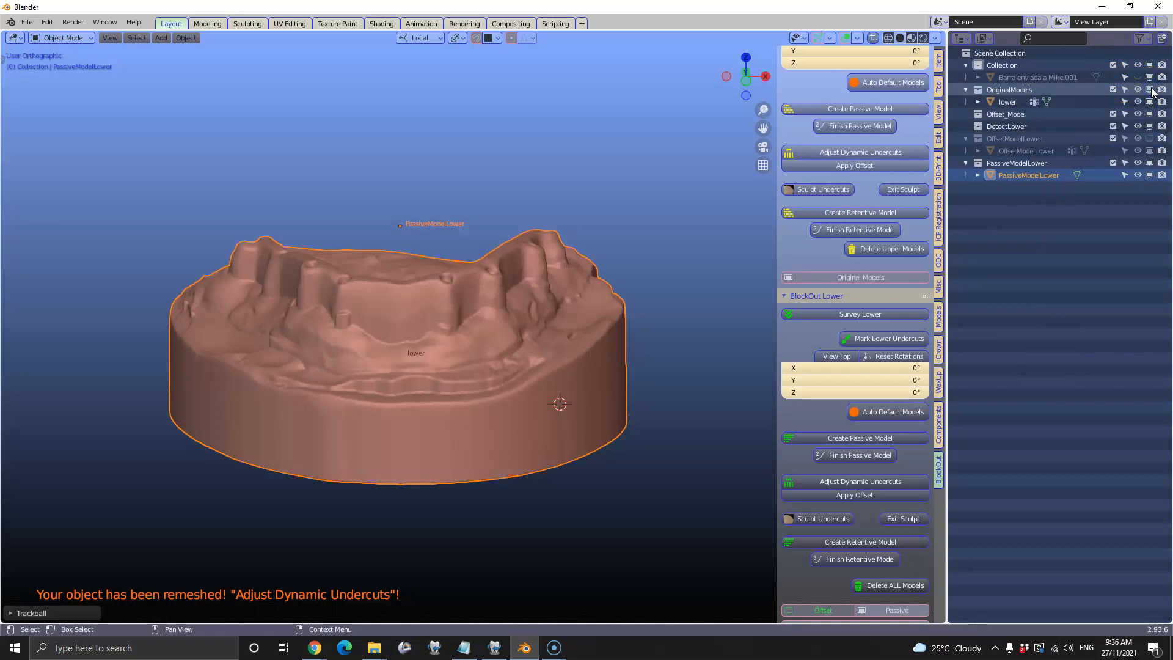
left_click(431, 455)
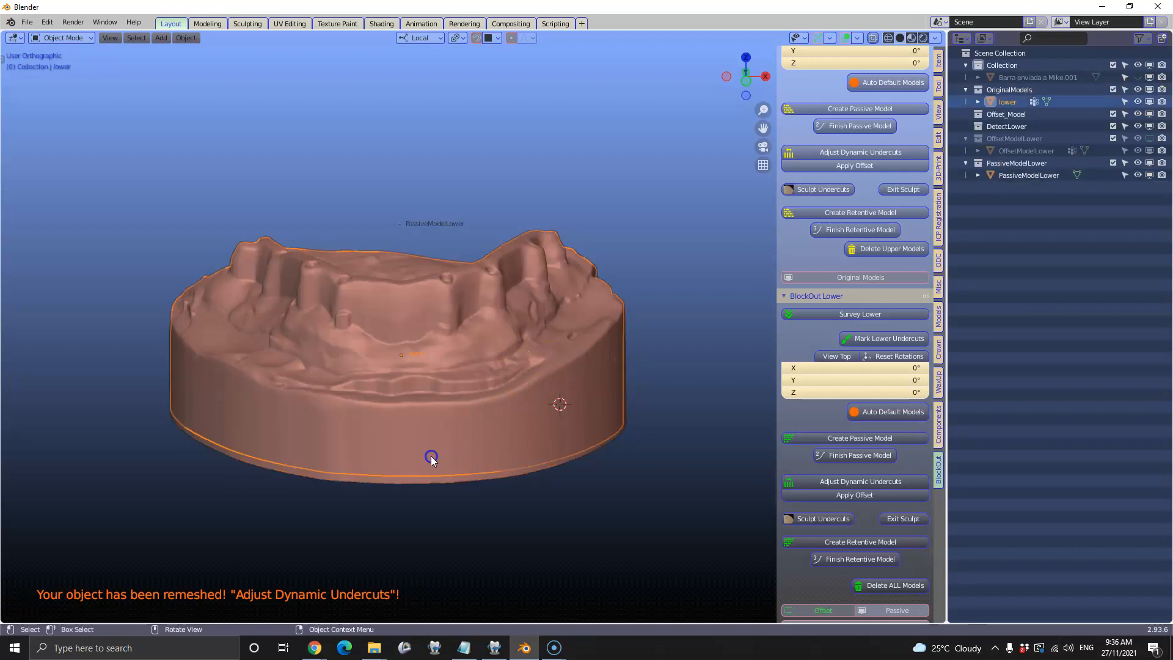
left_click(365, 465)
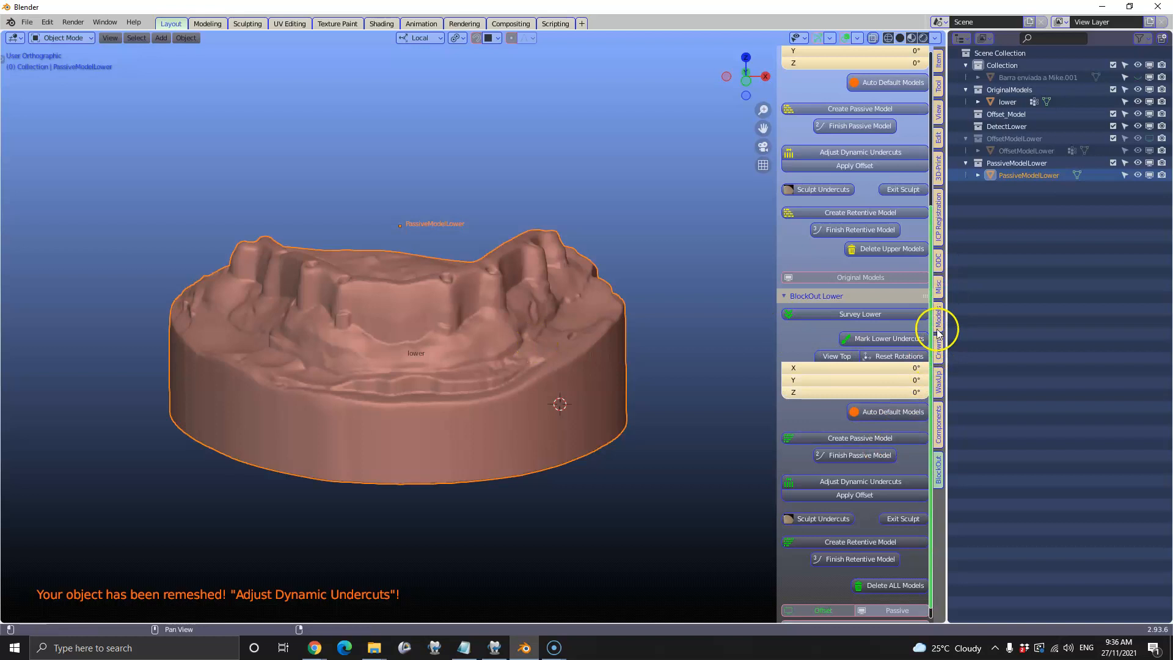
Step: Set the passive model's colour alpha to 0.5 and inspect the blocked-out undercuts against the original lower
left_click(940, 311)
left_click(893, 289)
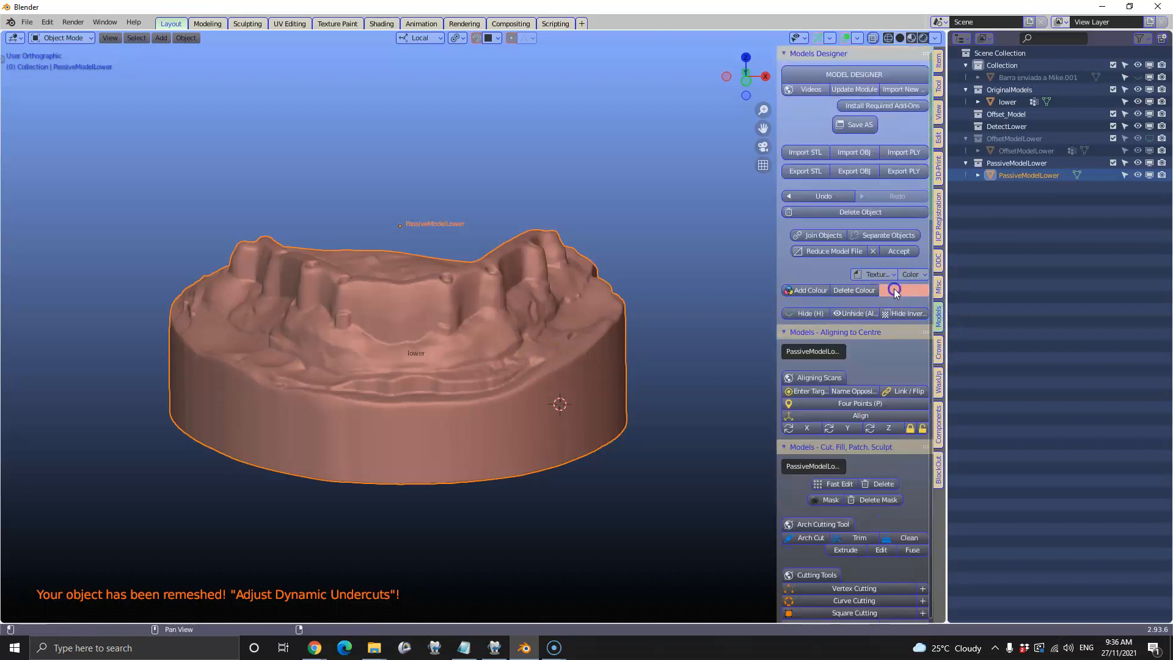
left_click(913, 292)
left_click(922, 273)
key("Return")
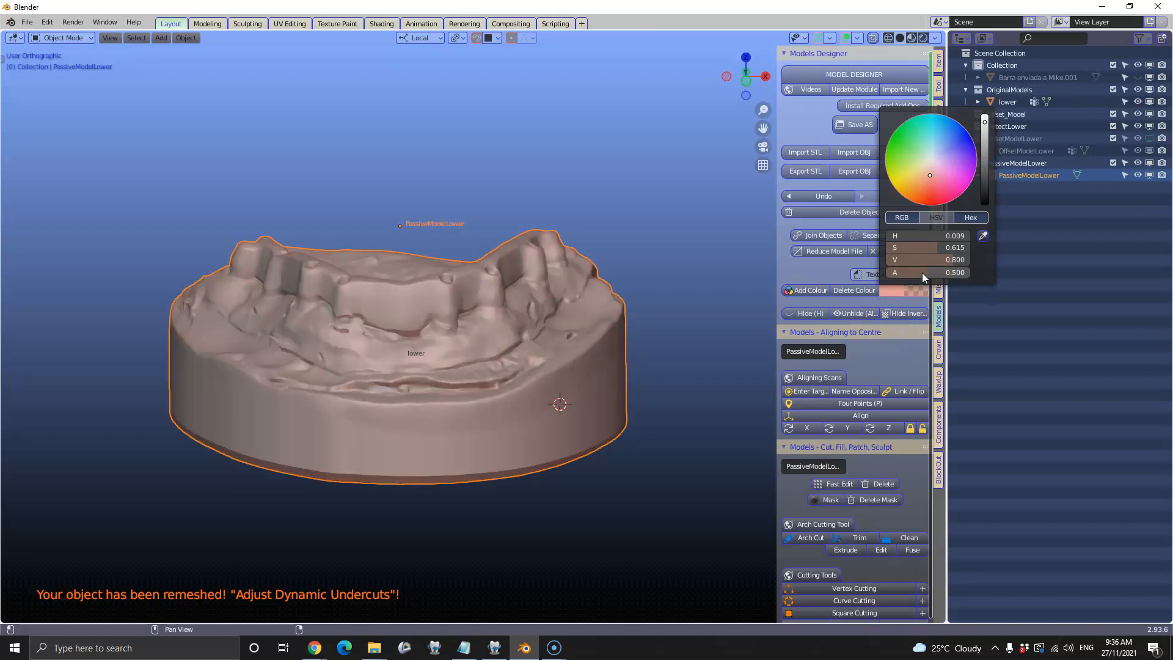
scroll(374, 360, "up", 4)
scroll(361, 301, "down", 3)
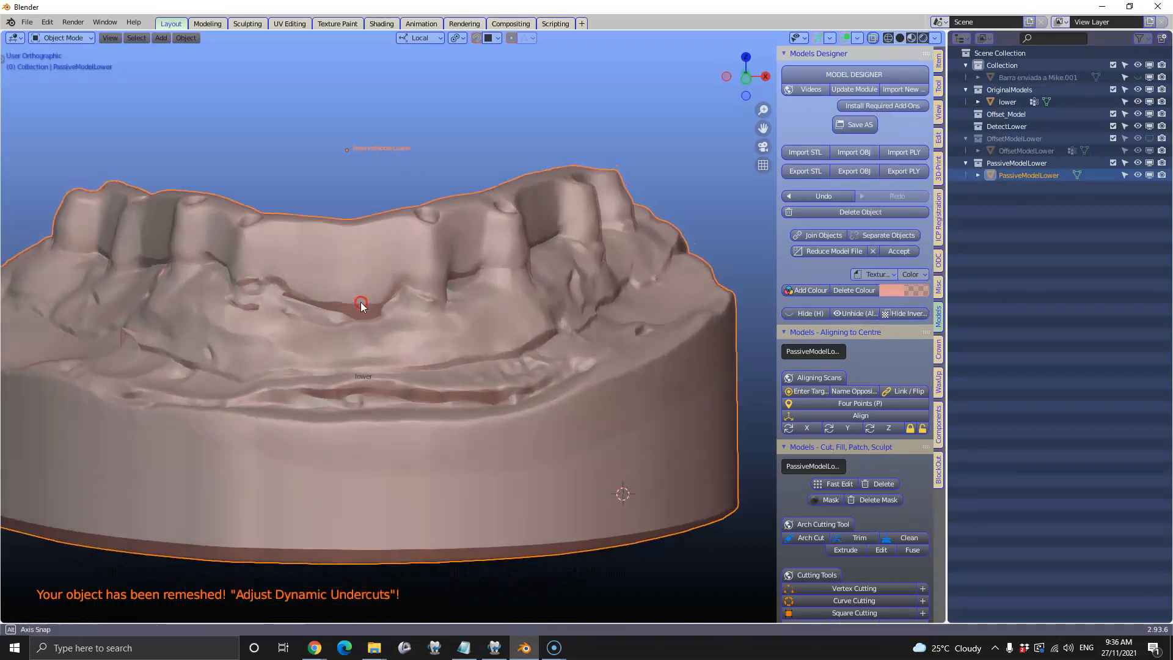
scroll(361, 302, "down", 1)
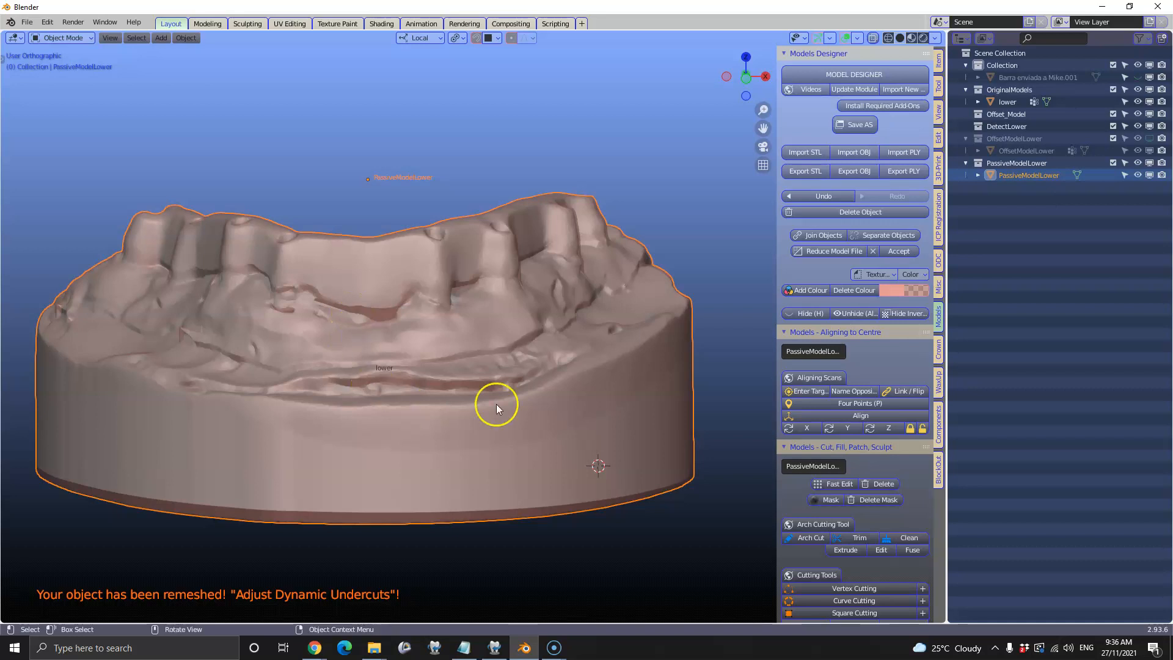
Step: Move the passive lower model to the working models collection in the Crown and Bridge module
left_click(939, 348)
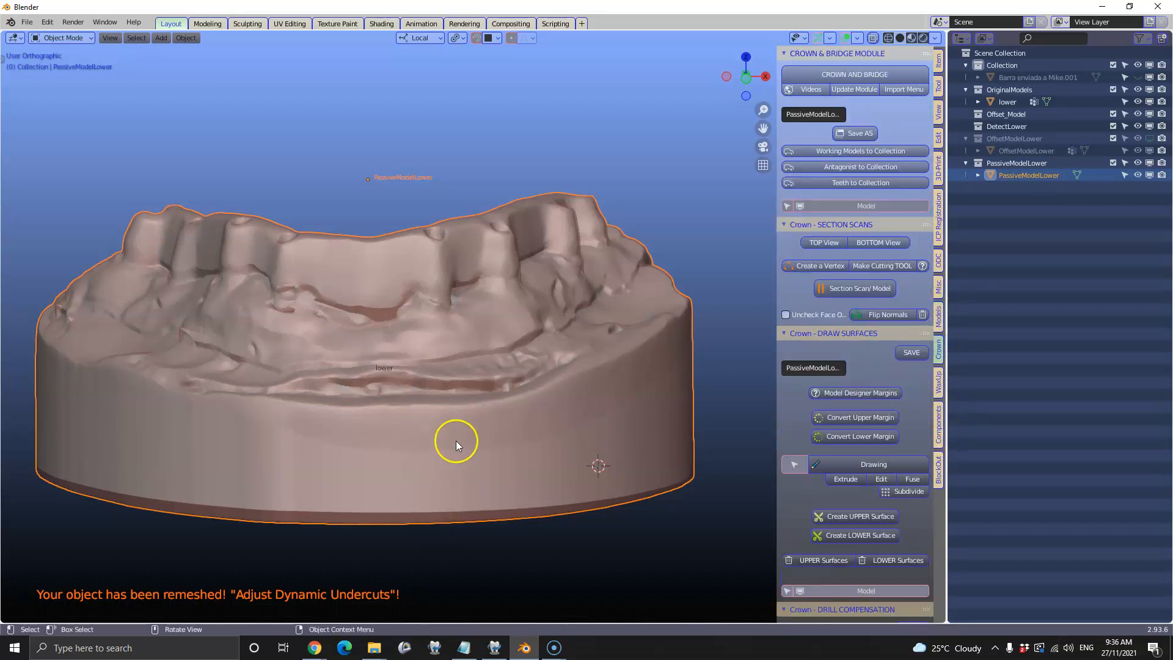
left_click(863, 153)
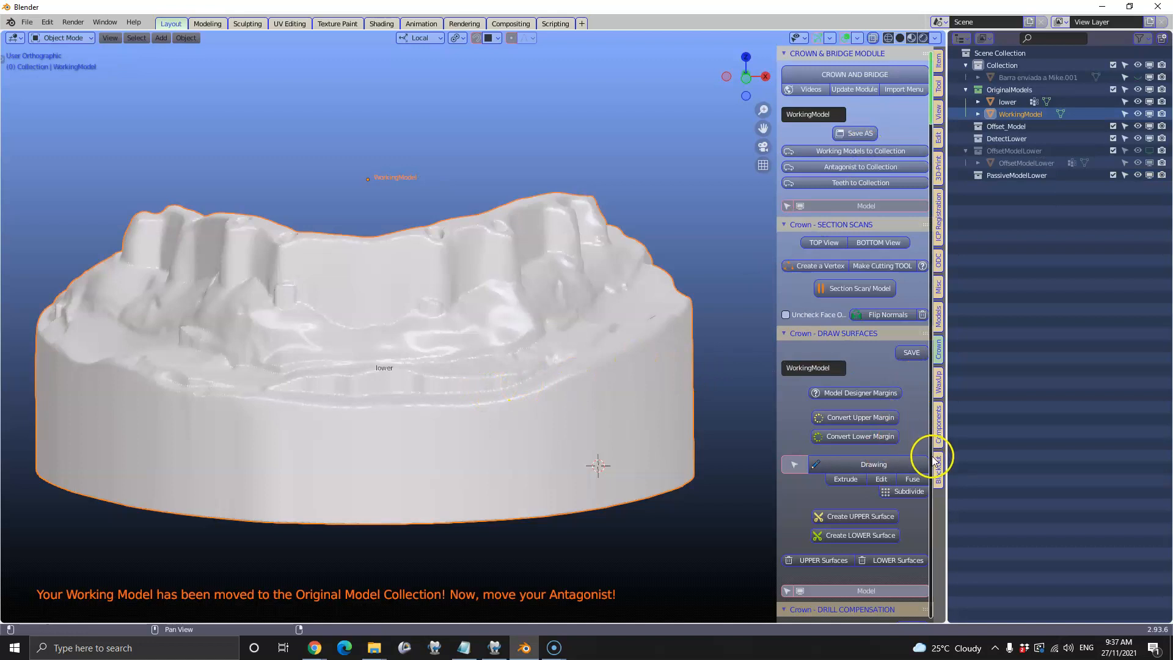
Step: Set the WorkingModel's colour alpha to 0.5 so its undercuts can be compared with the original lower
left_click(938, 323)
left_click(915, 290)
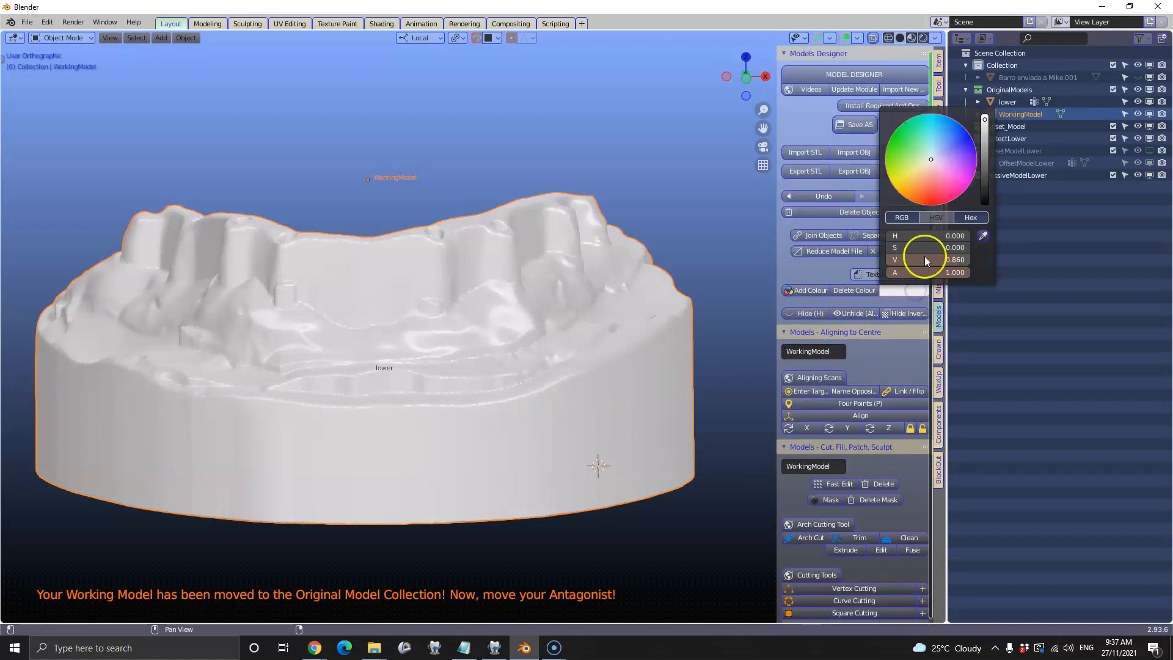
left_click(932, 272)
type("0")
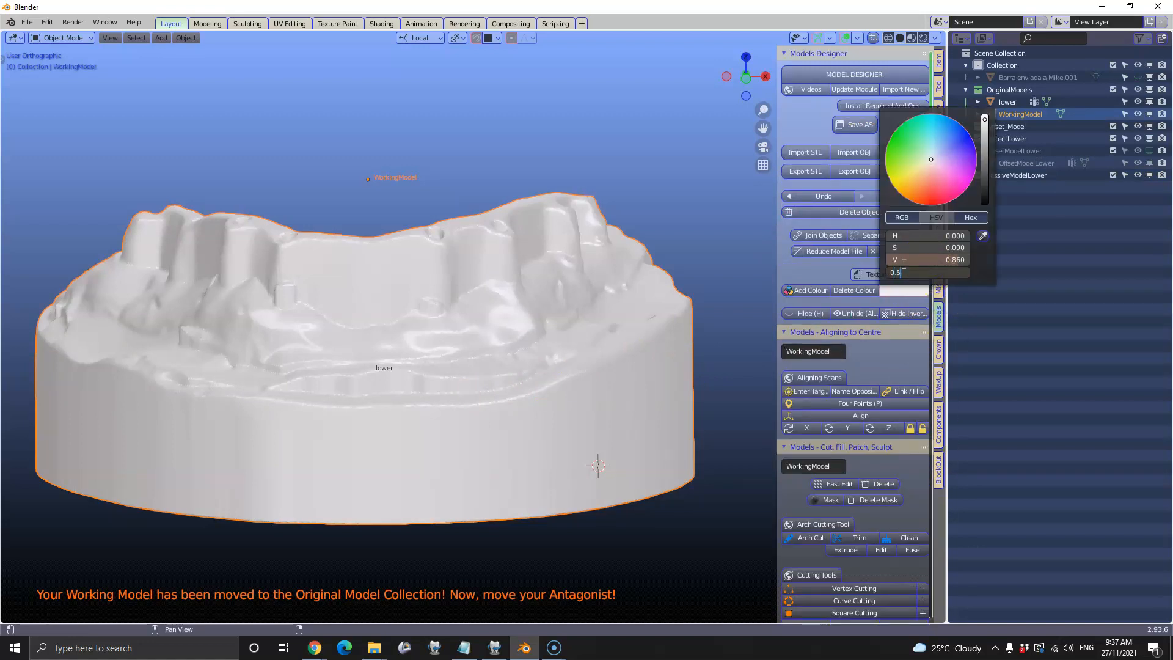
type(".5")
key("Return")
scroll(391, 273, "up", 2)
middle_click_drag(390, 273, 510, 270, "shift")
scroll(511, 270, "down", 1)
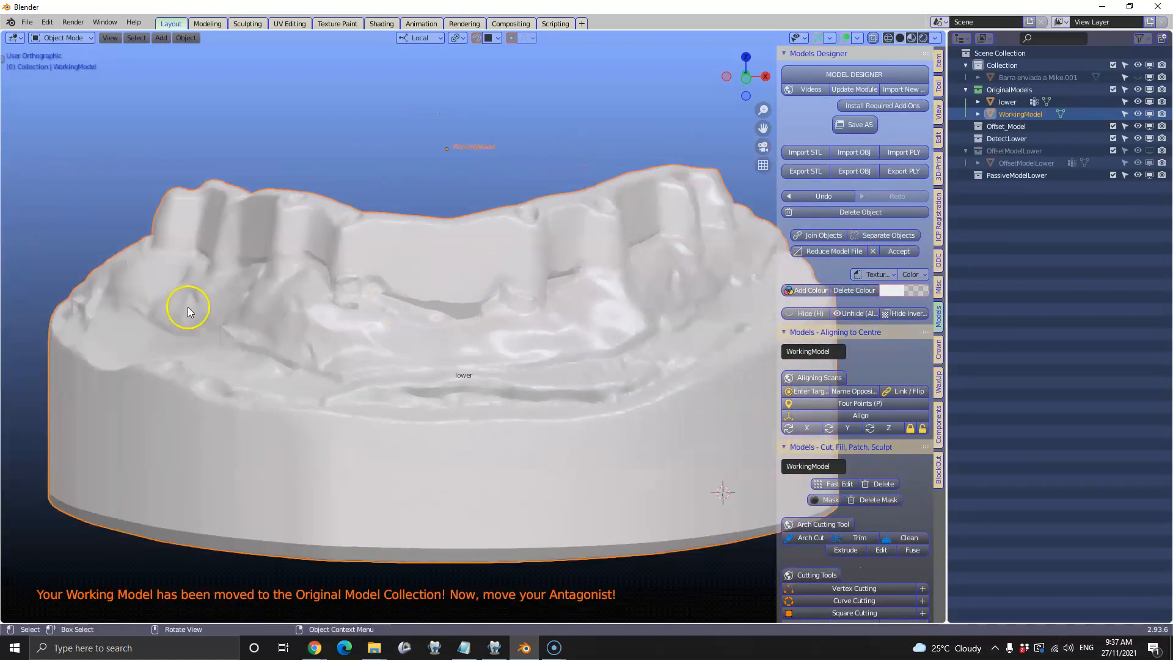
Step: Place the 3D cursor at the bar's lower edge in the central span and start a margin drawing there with the Crown module's Drawing tool
right_click(405, 295, "shift")
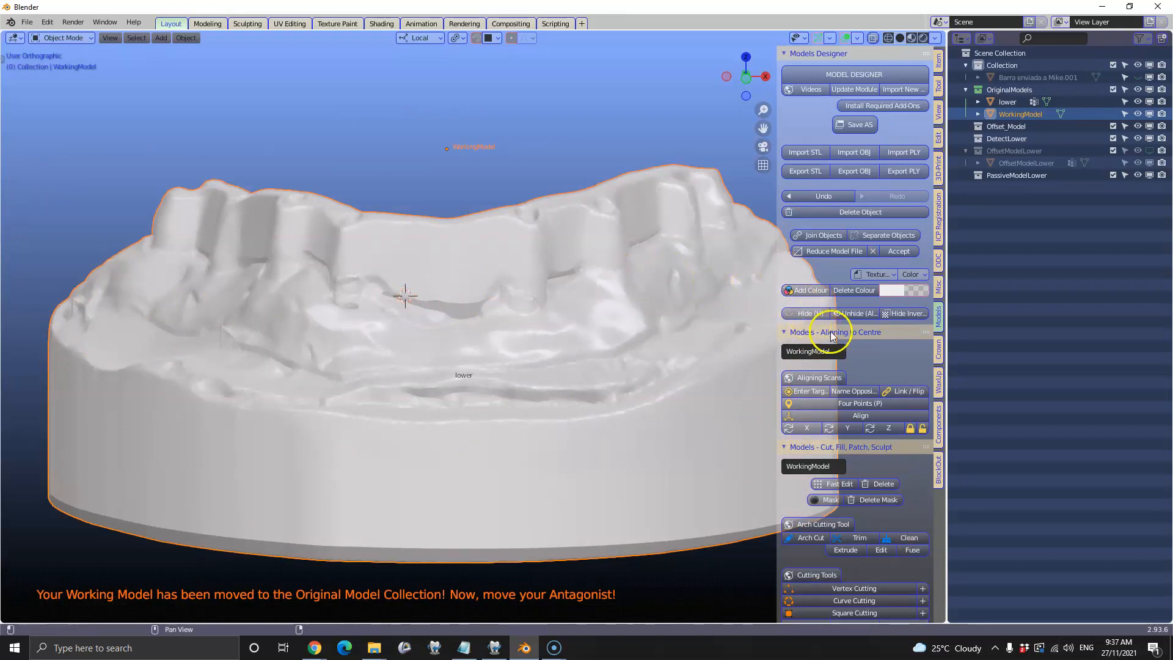
left_click(939, 354)
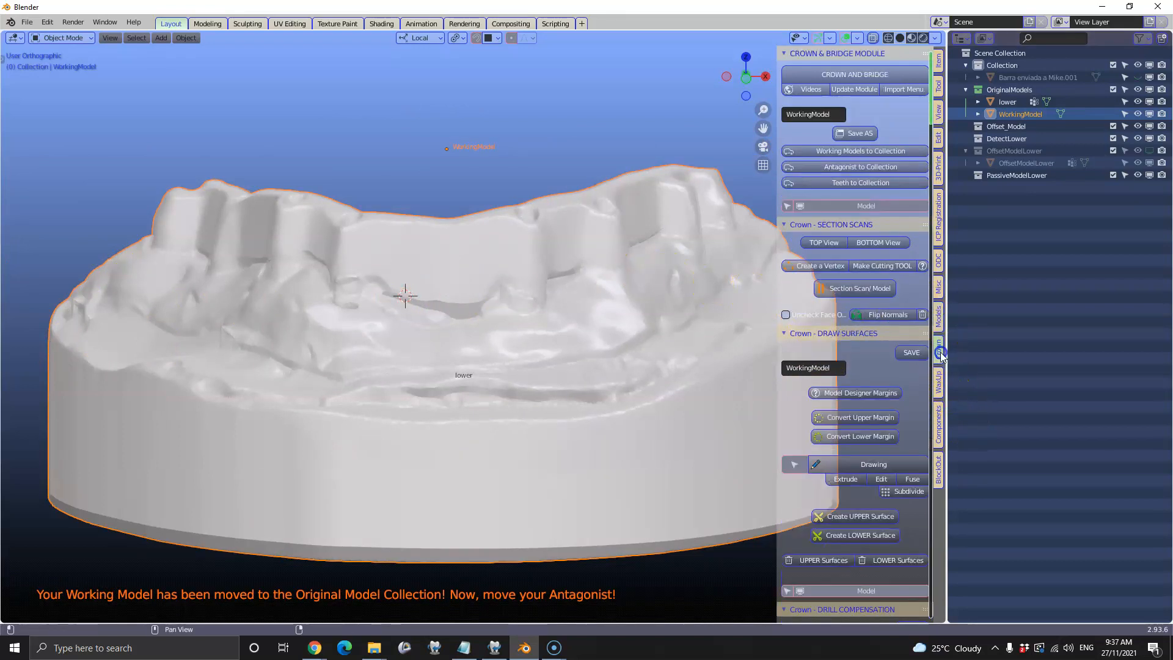
scroll(836, 417, "down", 2)
left_click(854, 415)
scroll(433, 325, "up", 3)
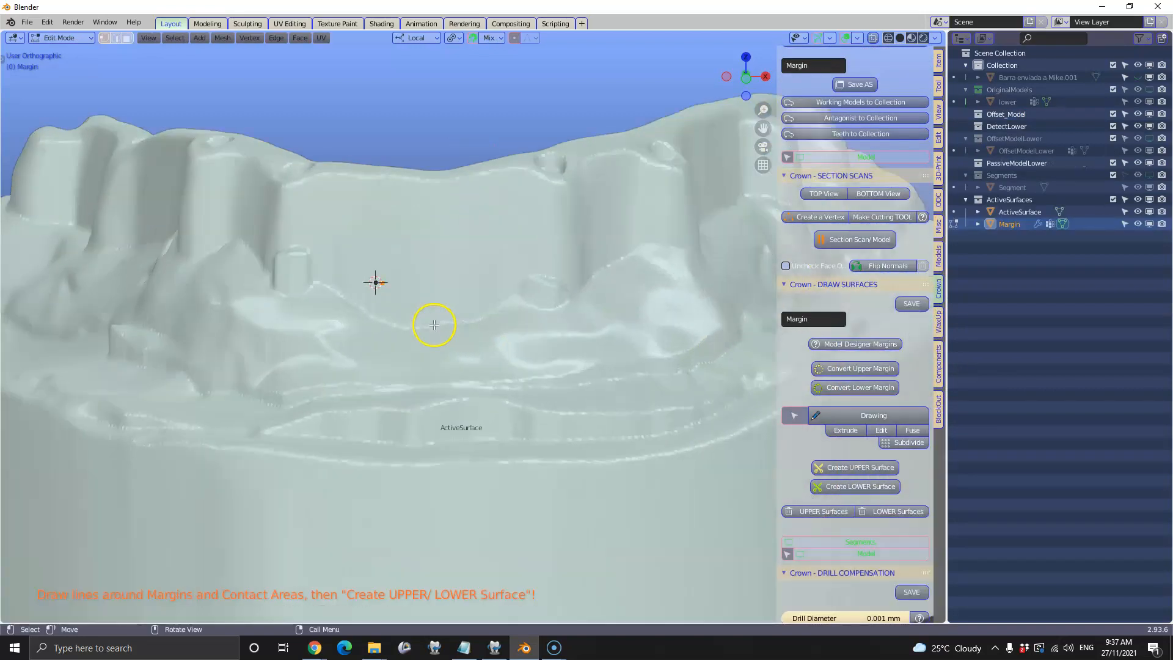
Step: Leave margin editing, set the ActiveSurface object's colour alpha to 0.5, and show the OriginalModels collection in the viewport
key("Tab")
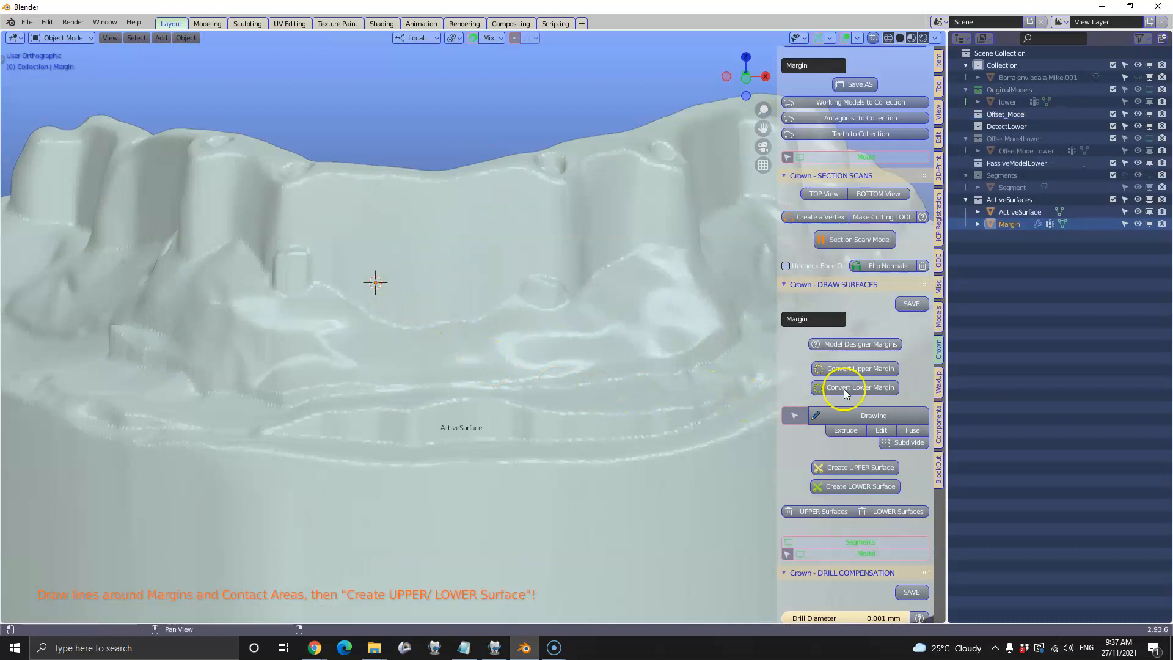
left_click(939, 317)
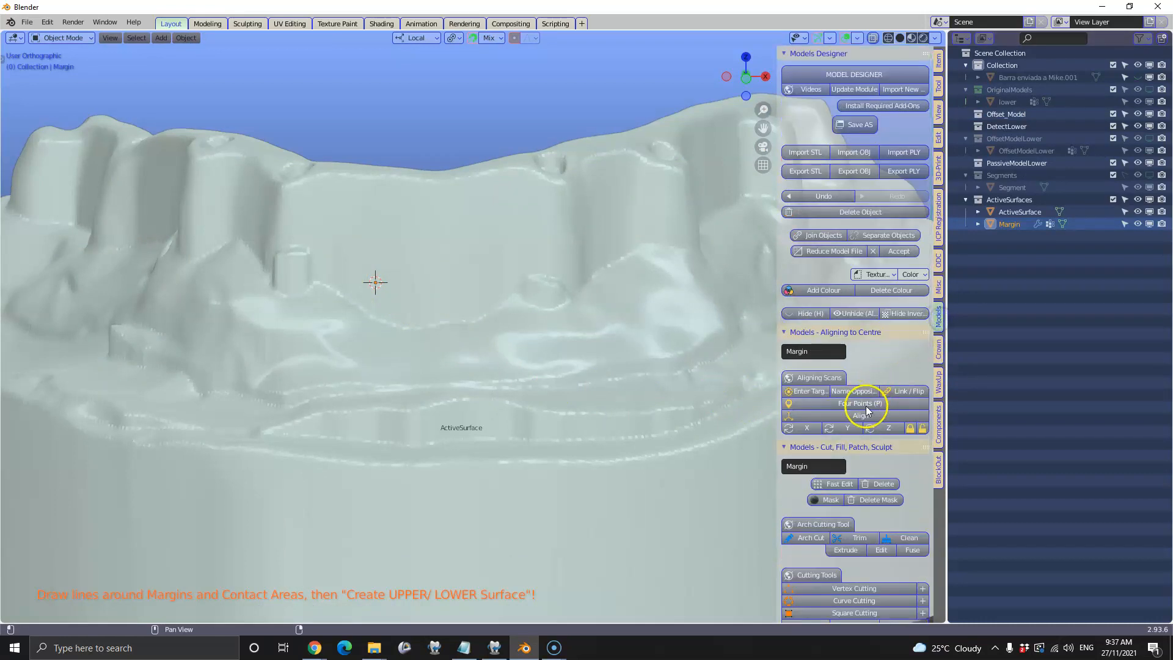
scroll(867, 408, "down", 7)
scroll(876, 397, "up", 7)
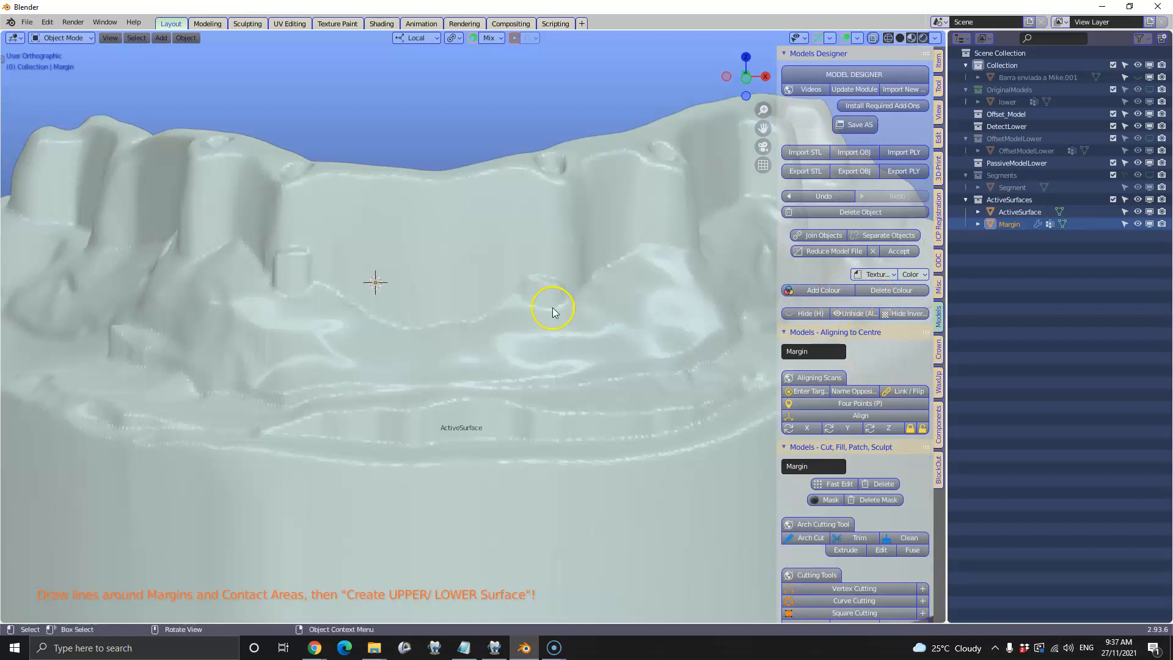
key("Tab")
key("Tab")
left_click(401, 310)
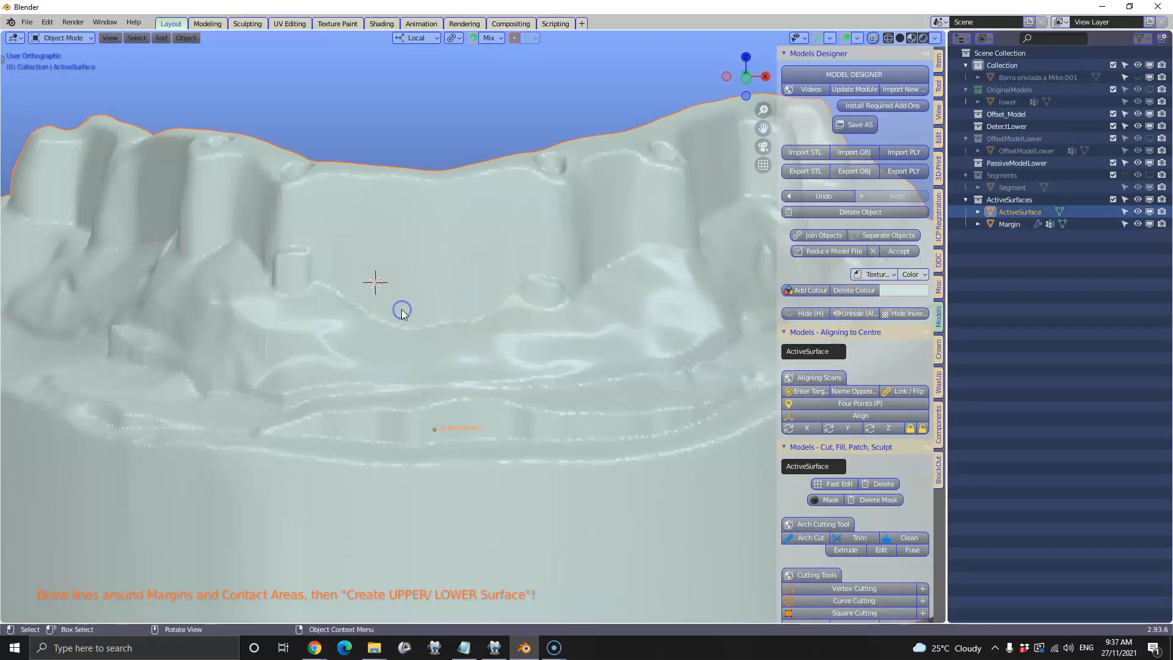
scroll(401, 310, "down", 2)
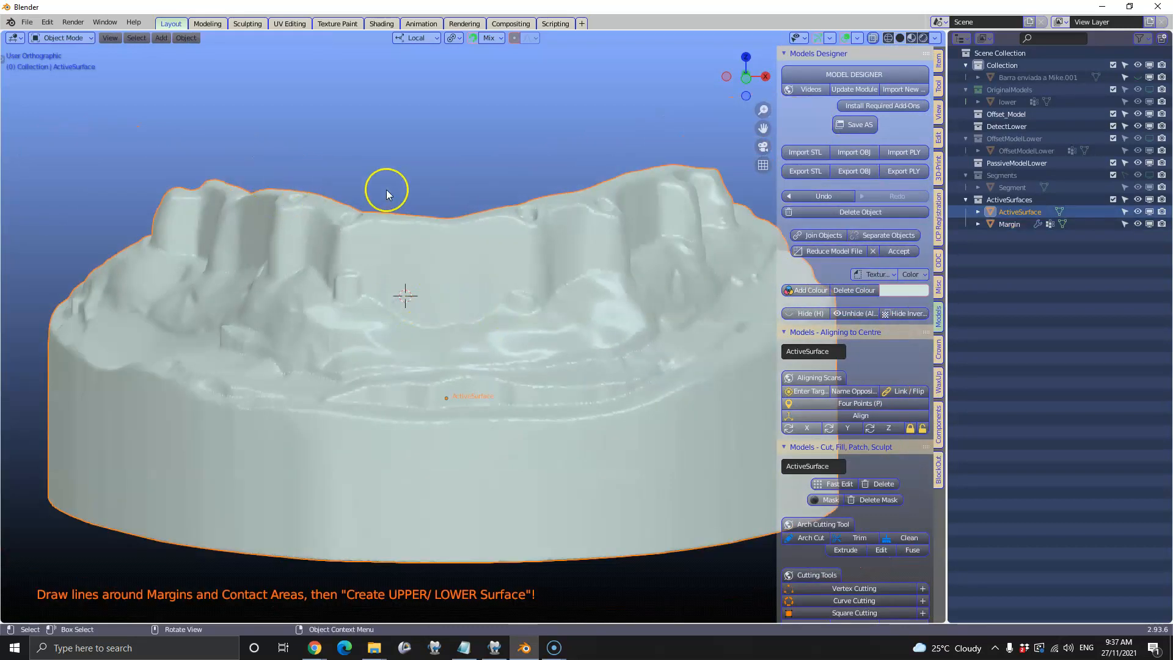
left_click(915, 289)
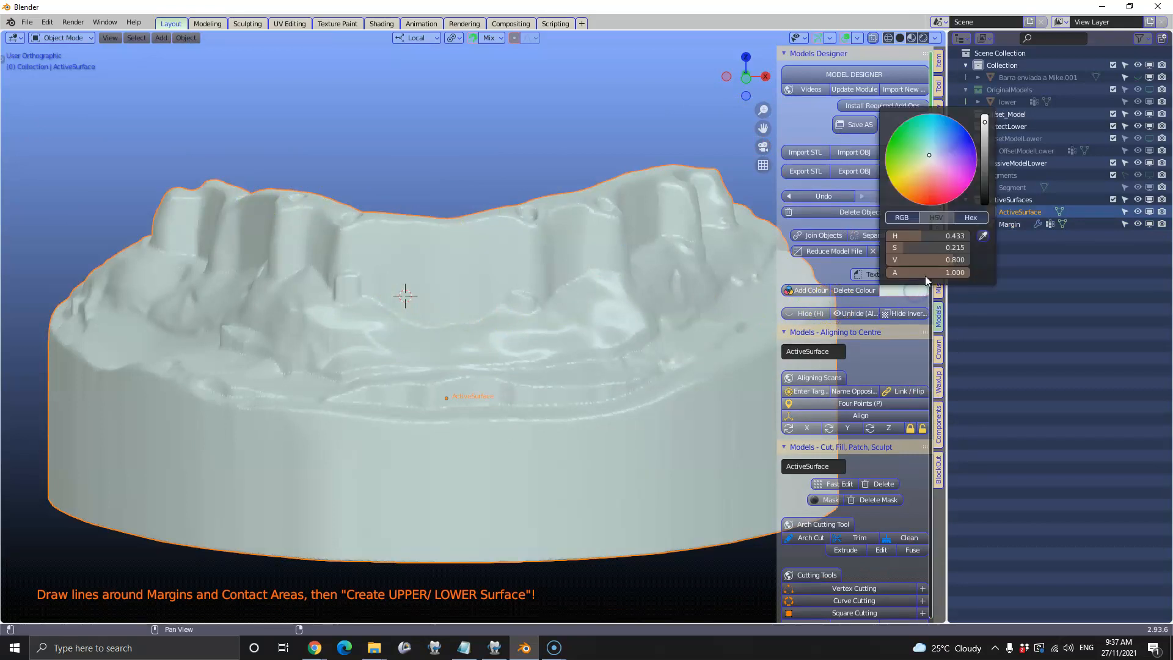
left_click(930, 271)
type("0.5")
key("Return")
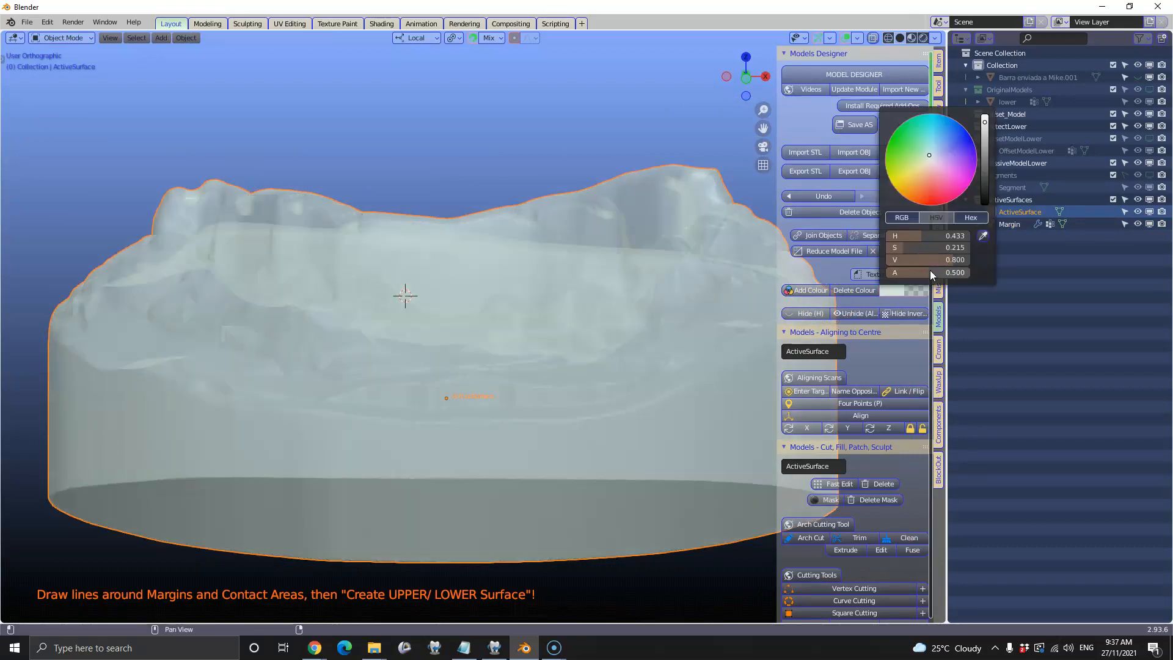
left_click(1149, 89)
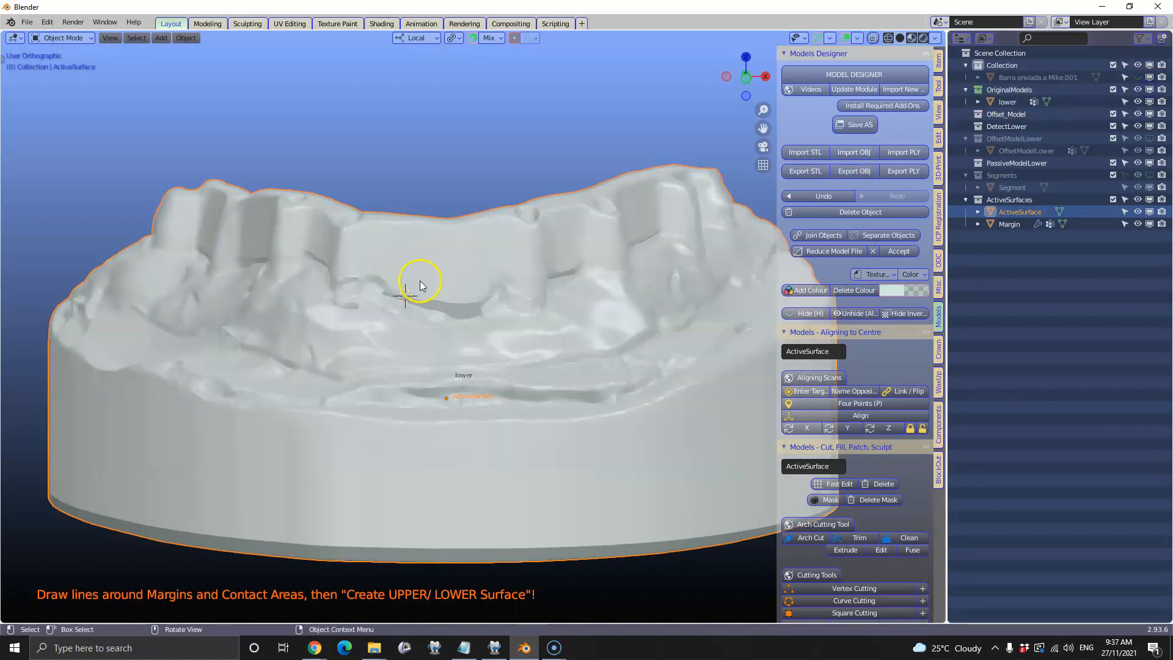
Step: Resume editing the Margin object and extrude its line in four points along the bar's lower edge across the central span
scroll(419, 281, "up", 3)
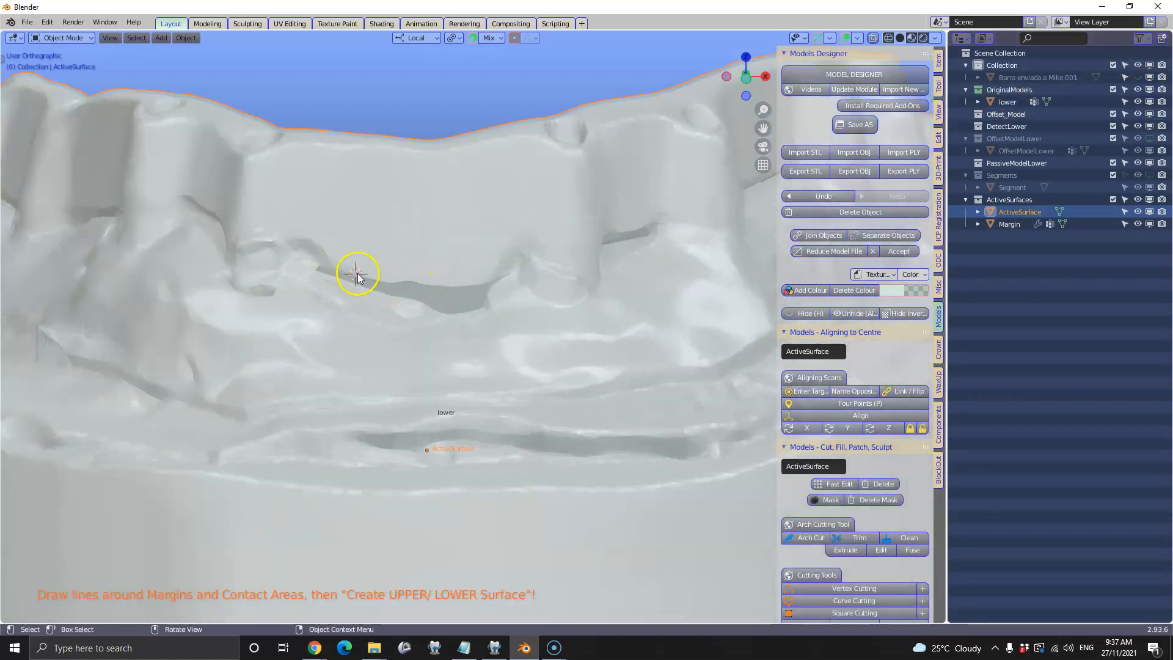
left_click(358, 275)
key("Tab")
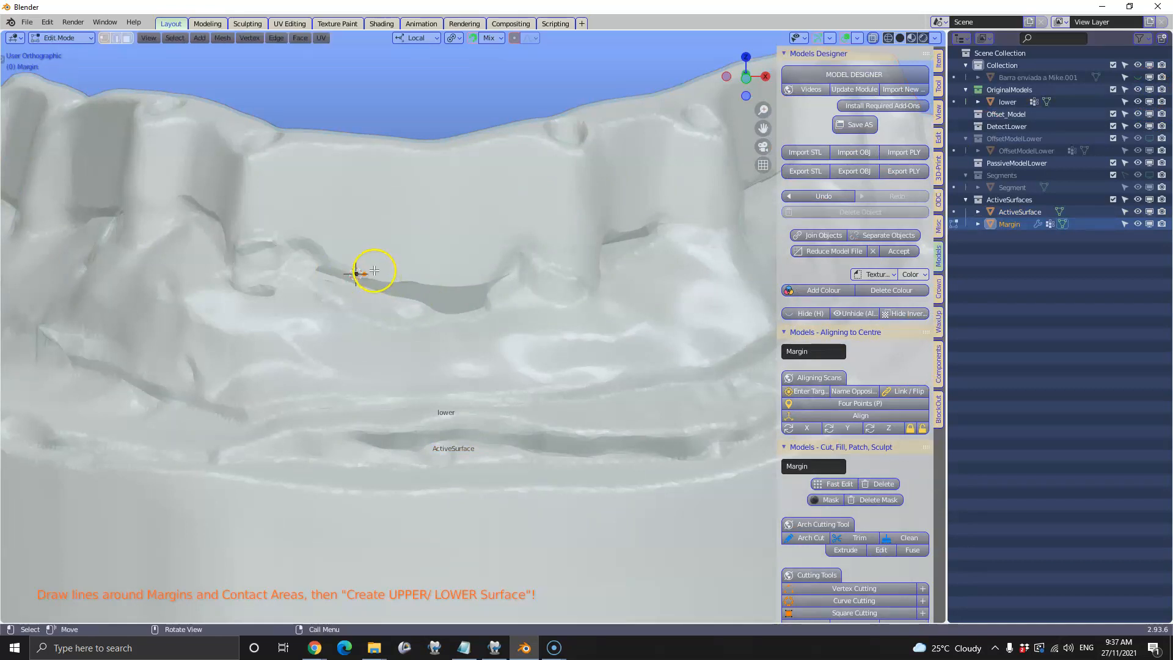
key("e")
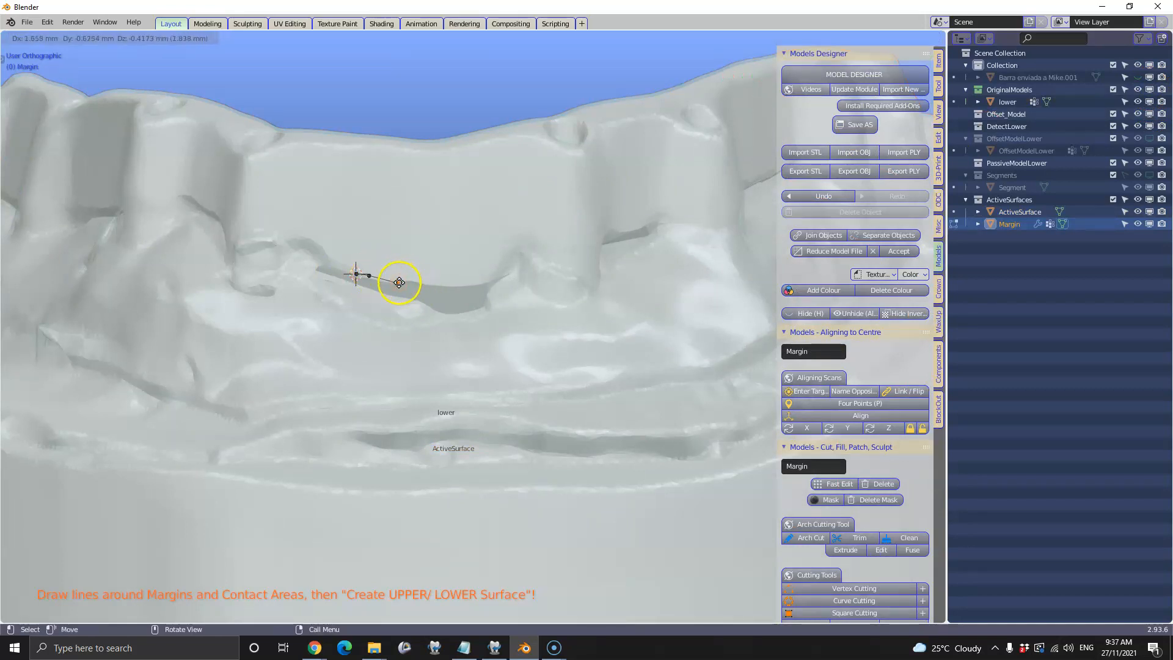
left_click(397, 282)
key("e")
left_click(431, 285)
key("e")
left_click(471, 281)
key("e")
left_click(497, 269)
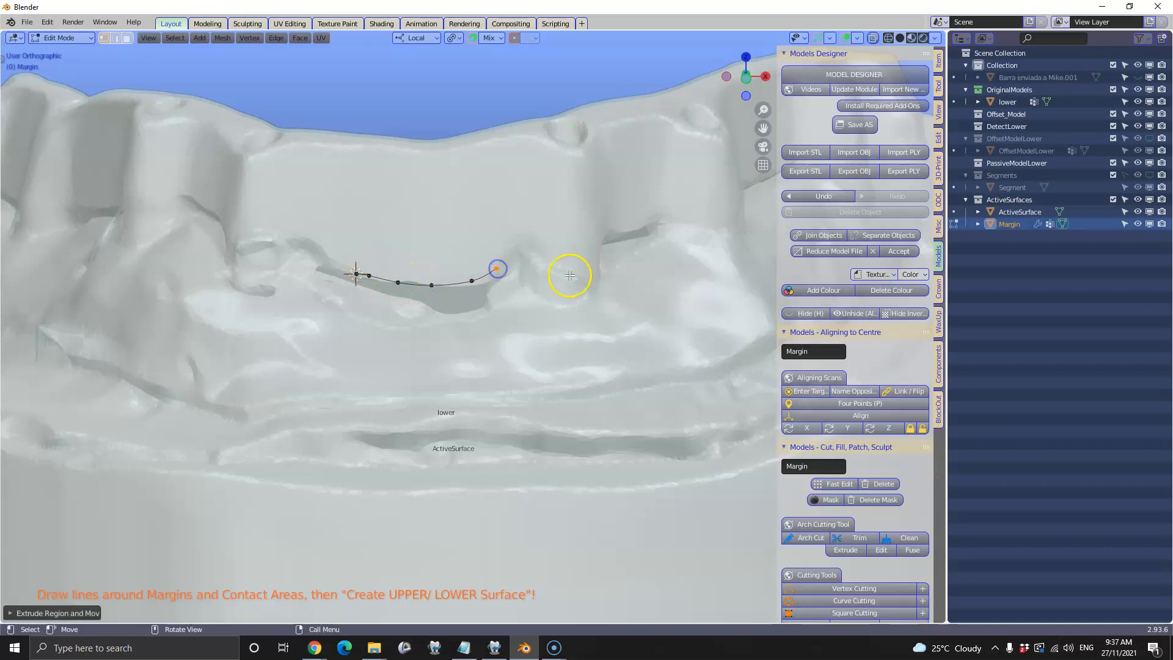
Step: Continue the margin line around the post beside the central span and along the next outer section of the bar's lower edge
middle_click_drag(570, 275, 540, 275)
key("e")
left_click(531, 251)
key("e")
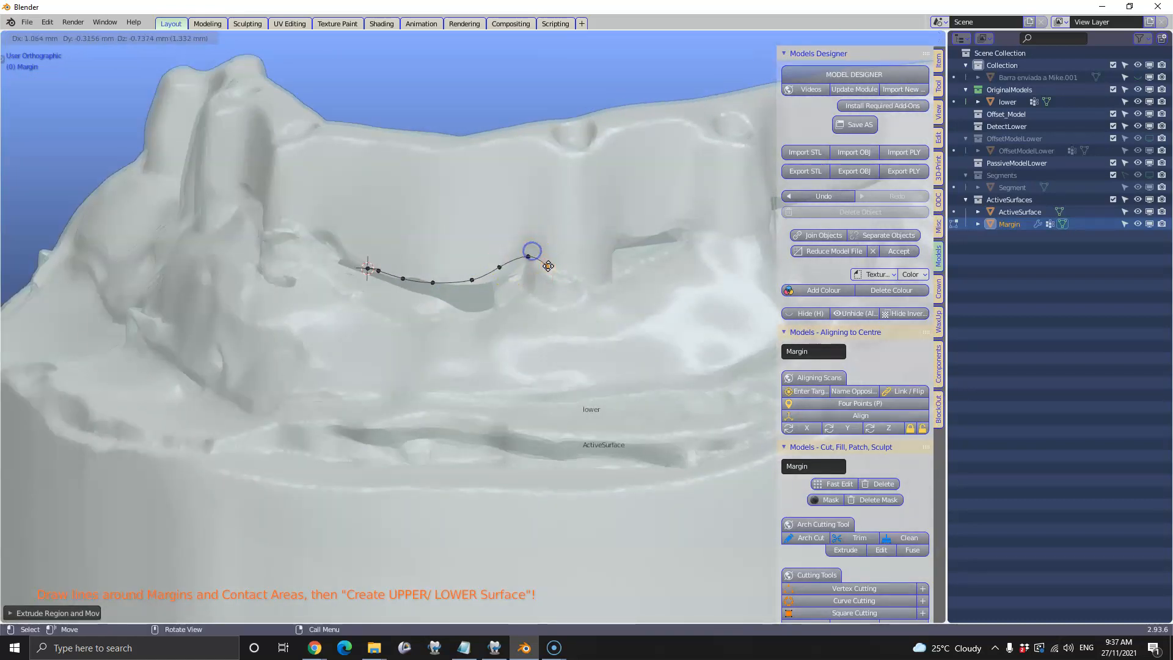
left_click(542, 268)
left_click(598, 286)
middle_click_drag(599, 277, 587, 279)
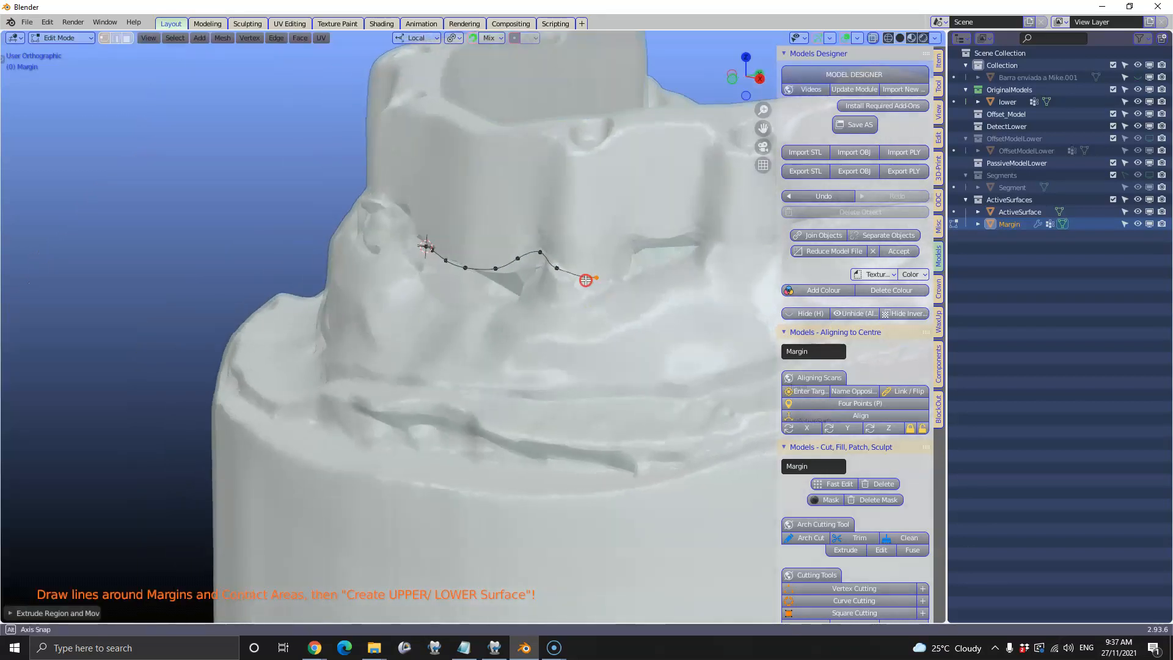
key("e")
left_click(614, 255)
key("e")
left_click(664, 234)
key("e")
left_click(700, 232)
key("e")
left_click(726, 245)
key("e")
left_click(773, 244)
Step: Extend the margin line along the outer lower edge of the bar's side, around the next post towards the distal end
middle_click_drag(718, 251, 403, 310, "shift")
scroll(391, 304, "down", 1)
key("e")
left_click(463, 277)
key("e")
left_click(512, 278)
key("e")
left_click(562, 273)
key("e")
left_click(600, 266)
left_click(634, 282)
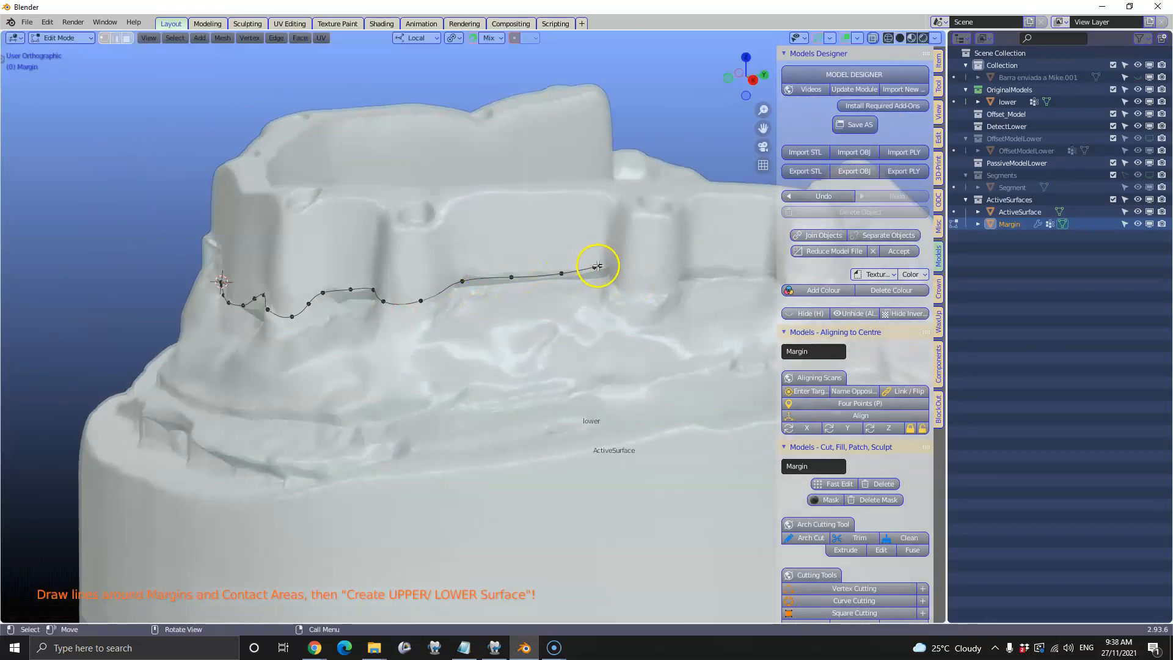
key("e")
left_click(623, 283)
key("e")
left_click(654, 287)
key("e")
left_click(676, 277)
key("e")
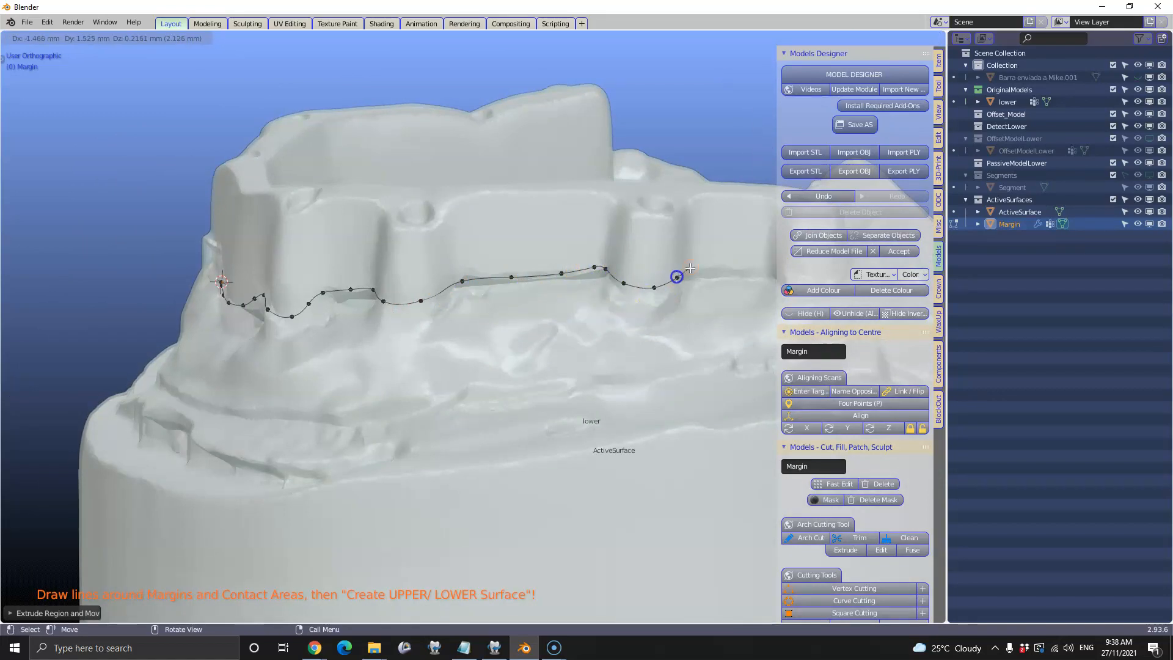
left_click(762, 267)
Step: Carry the margin line around the post at the bar's first distal end
middle_click_drag(762, 266, 497, 288, "shift")
key("e")
left_click(536, 320)
key("e")
left_click(536, 319)
key("e")
left_click(568, 301)
middle_click_drag(568, 301, 458, 317)
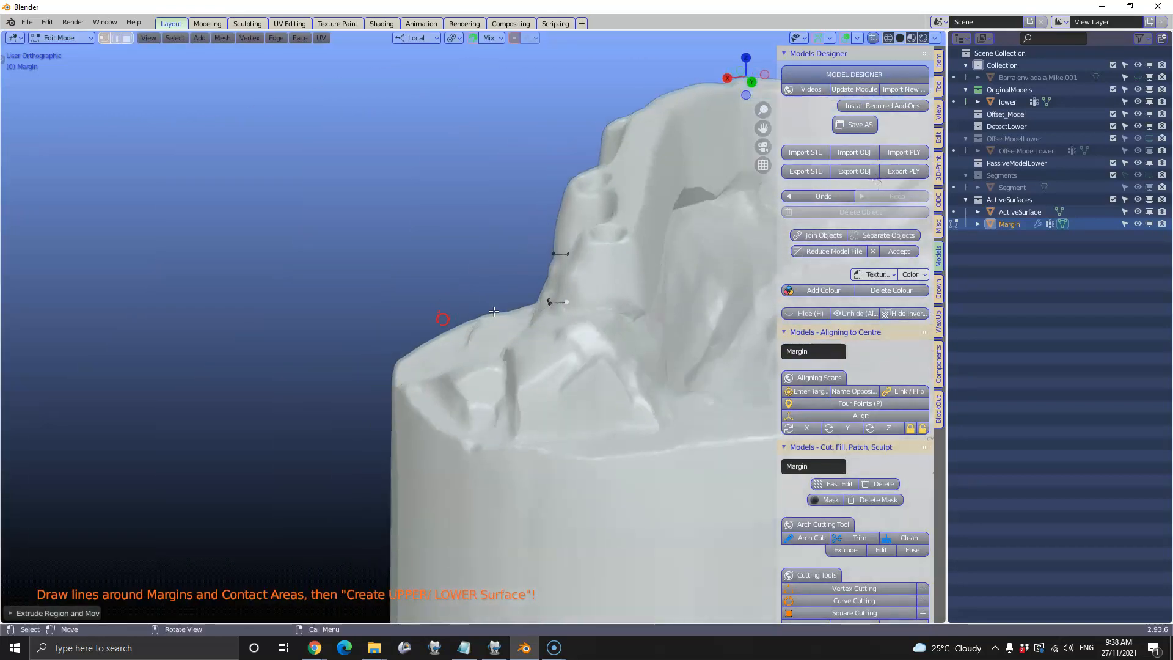
key("e")
left_click(598, 296)
key("e")
left_click(625, 300)
Step: Trace the margin along the inner lower edge of the bar, from the first distal end towards the middle of the arch
middle_click_drag(625, 300, 328, 306)
key("e")
right_click(479, 311, "ctrl")
right_click(522, 297, "ctrl")
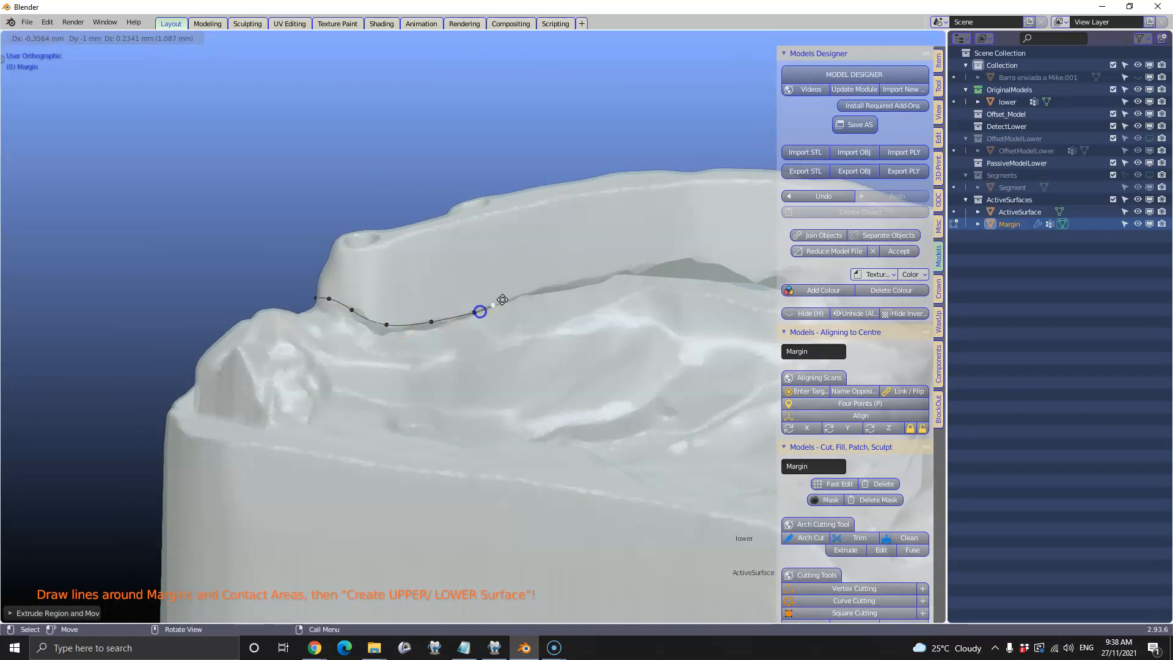
right_click(567, 284, "ctrl")
right_click(618, 274, "ctrl")
right_click(662, 262, "ctrl")
key("e")
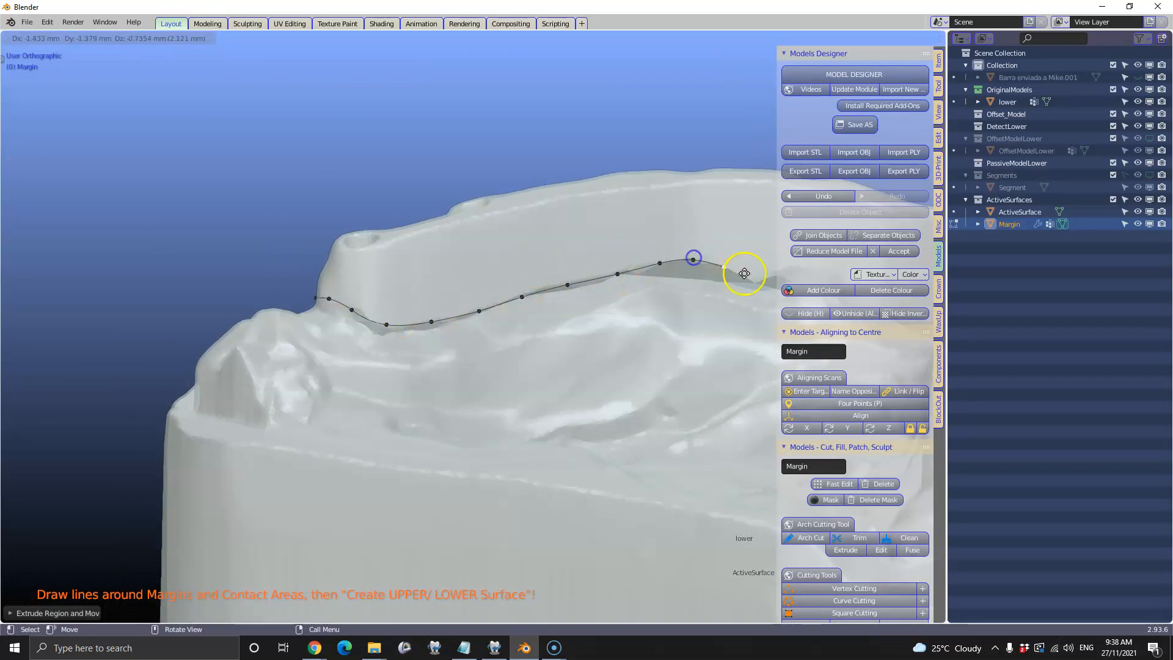
right_click_drag(763, 277, 765, 278)
Step: Extend the inner margin line past the block-out area to the middle of the arch, following the bar's lower edge
middle_click_drag(713, 267, 385, 305, "shift")
middle_click_drag(385, 305, 463, 330)
right_click(464, 310, "ctrl")
right_click(501, 326, "ctrl")
right_click(554, 338, "ctrl")
right_click(592, 331, "ctrl")
right_click(636, 309, "ctrl")
right_click(684, 296, "ctrl")
right_click(718, 296, "ctrl")
right_click(749, 285, "ctrl")
middle_click_drag(618, 278, 384, 353, "shift")
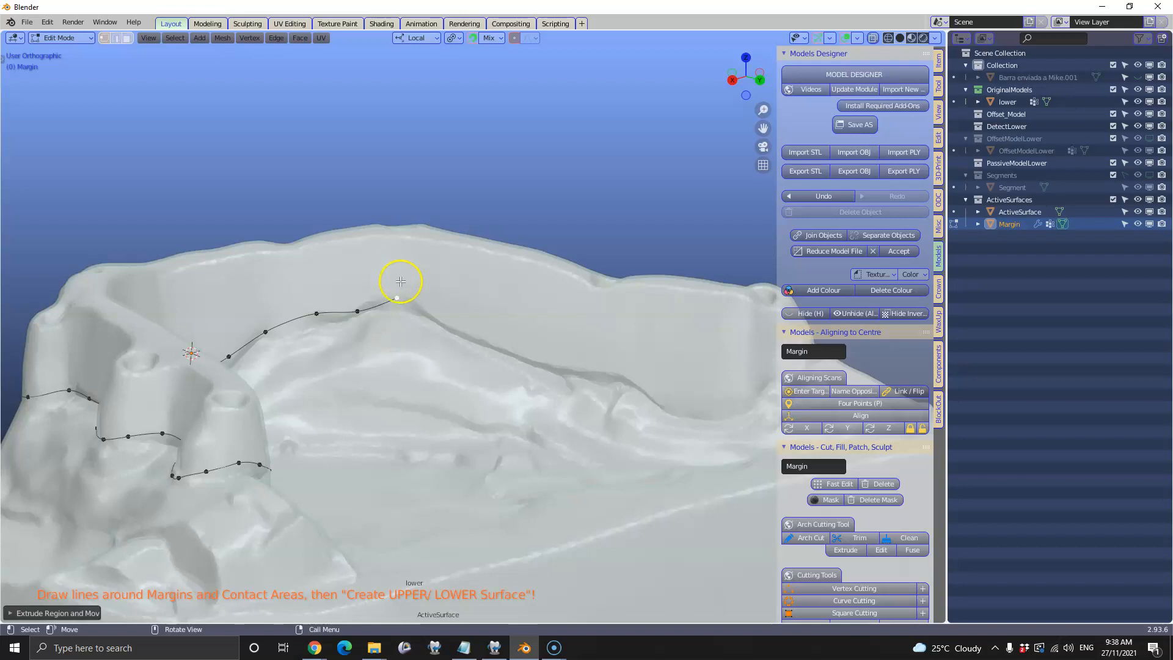
Step: Continue the margin line along the inner lower edge from the middle of the arch to the opposite distal post
key("e")
left_click(441, 313)
key("e")
left_click(480, 333)
key("e")
left_click(546, 358)
key("e")
left_click(605, 372)
key("e")
left_click(741, 406)
key("e")
left_click(769, 384)
Step: Take the margin line around the opposite distal end and along the first outer section of that side of the bar
middle_click_drag(769, 384, 531, 384, "shift")
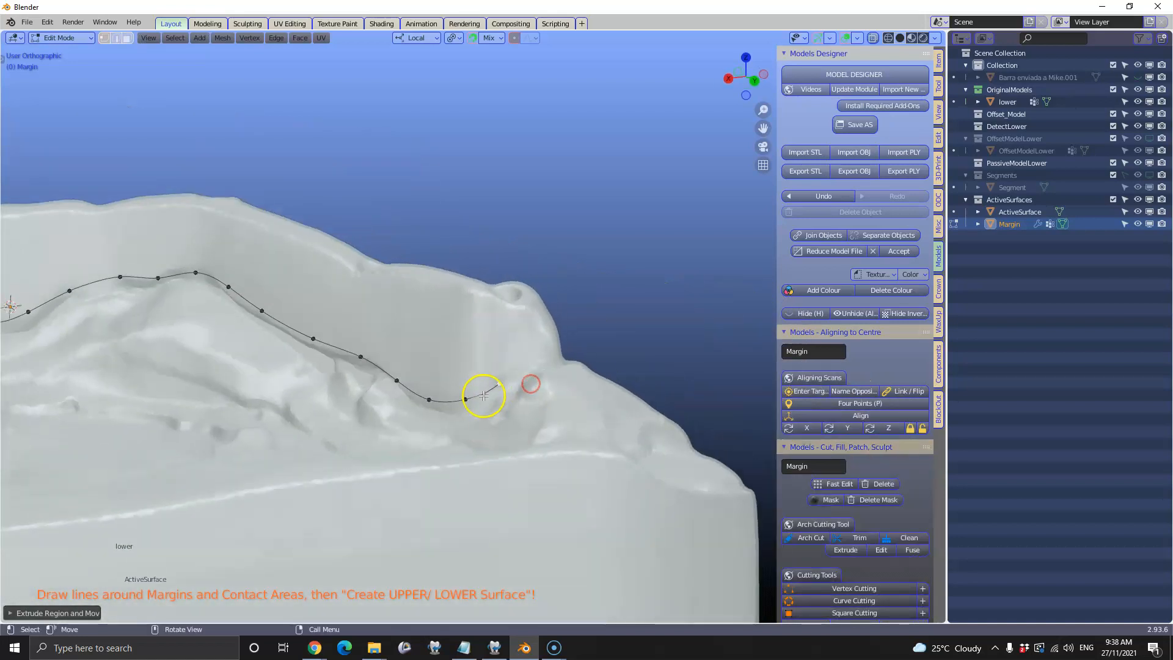
left_click_drag(468, 400, 432, 411)
middle_click_drag(679, 382, 469, 392)
left_click(468, 406)
key("e")
left_click(500, 393)
key("e")
left_click(539, 401)
key("e")
left_click(567, 407)
key("e")
left_click(602, 410)
key("e")
left_click(651, 397)
key("e")
left_click(687, 398)
key("e")
left_click(713, 401)
key("e")
left_click(730, 416)
Step: Continue the margin line along the outer lower edge of the bar, past the first section behind the distal end
middle_click_drag(762, 404, 370, 397, "shift")
key("e")
left_click(405, 404)
key("e")
left_click(441, 395)
key("e")
left_click(477, 399)
key("e")
left_click(517, 399)
key("e")
left_click(552, 399)
Step: Extend the outer margin line around the next post of the bar, following its lower edge towards the front
key("e")
left_click(575, 410)
key("e")
left_click(606, 416)
key("e")
left_click(631, 406)
key("e")
left_click(656, 407)
key("e")
left_click(679, 417)
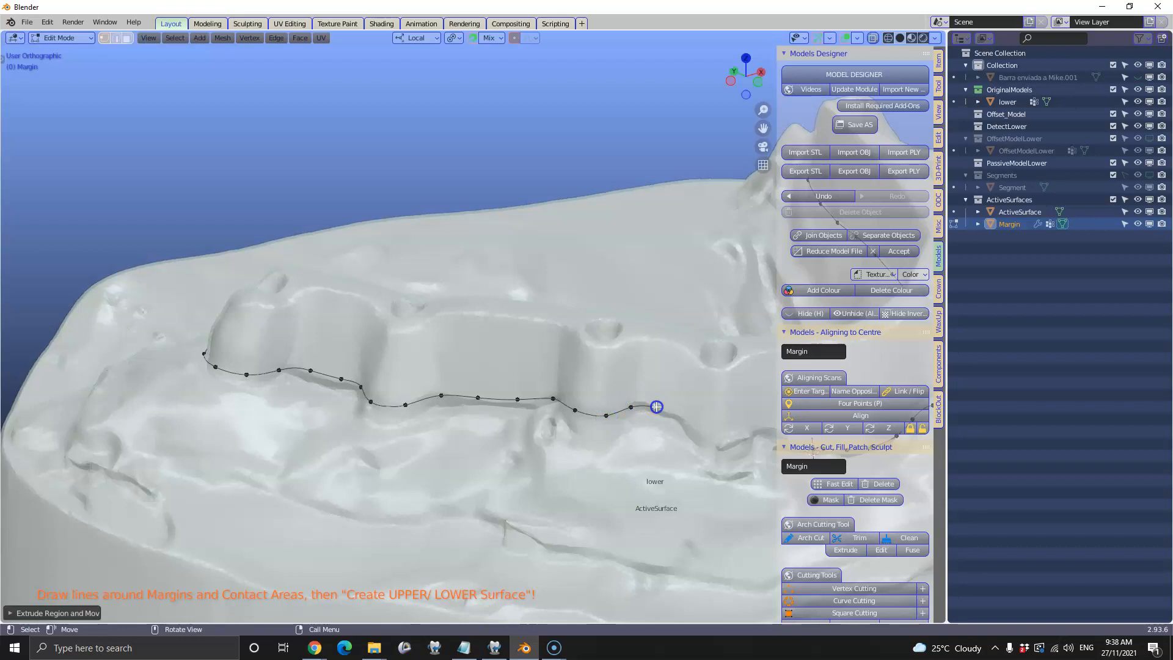
left_click(700, 438)
Step: Carry the outer margin line under the block-out bulge at the foot of the front post
middle_click_drag(712, 450, 432, 422)
scroll(432, 422, "up", 6)
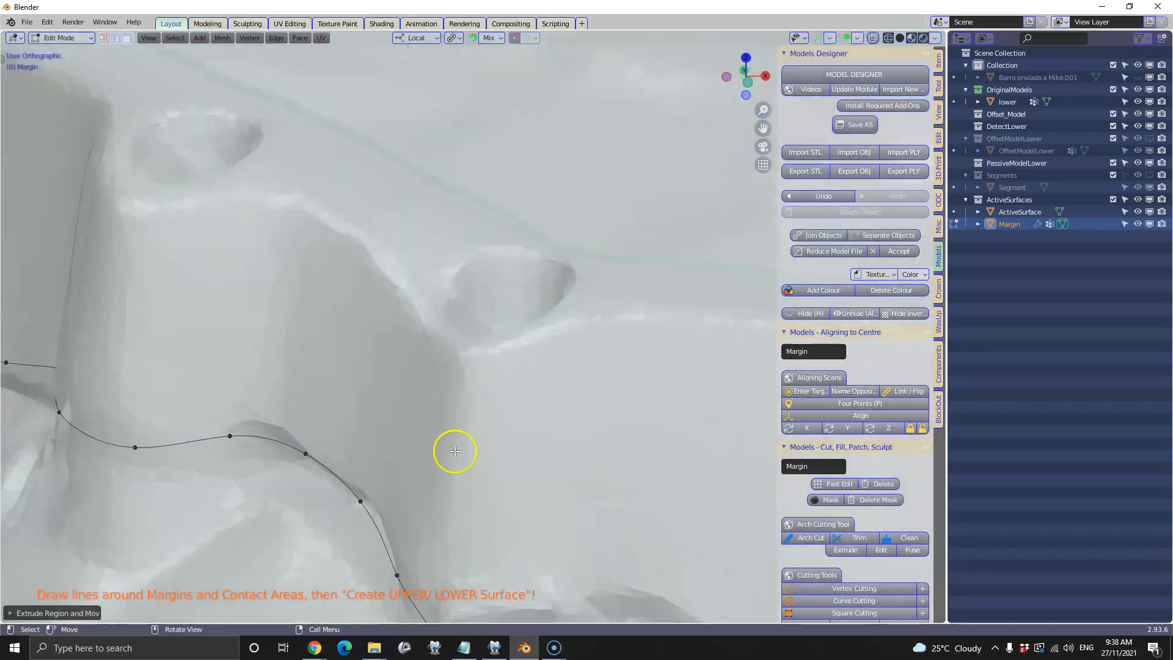
scroll(463, 481, "down", 3)
middle_click_drag(463, 481, 499, 504)
middle_click_drag(527, 458, 599, 426)
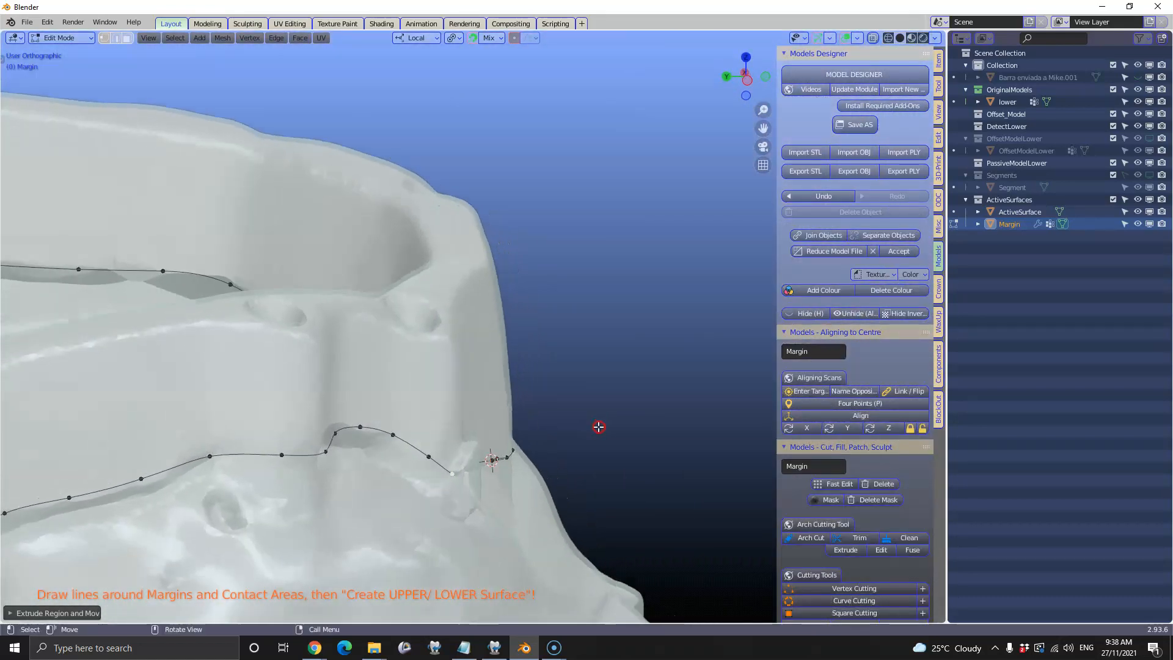
middle_click_drag(433, 491, 369, 484)
middle_click_drag(431, 466, 454, 473)
key("e")
left_click(465, 486)
key("e")
left_click(487, 485)
key("e")
left_click(516, 475)
Step: Run the margin line over the rise beside the bulge and bring it up to its starting point at the front
key("e")
left_click(531, 456)
key("e")
left_click(558, 456)
key("e")
left_click(584, 471)
key("e")
left_click(608, 490)
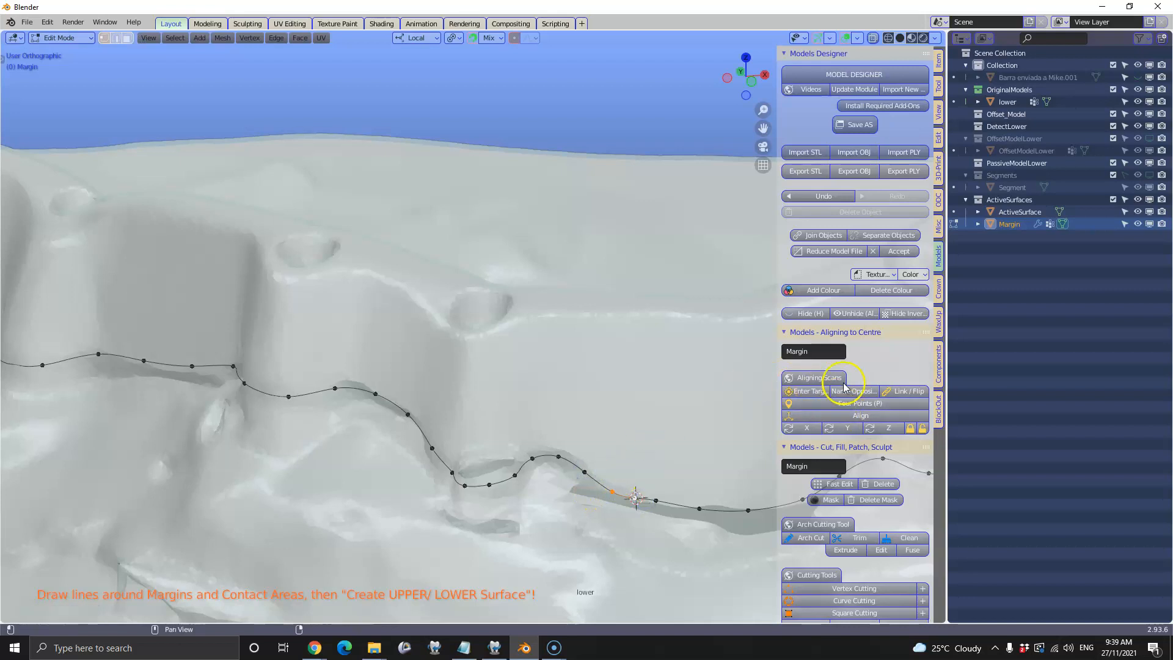
Step: Convert the finished lower margin into a cut surface over the bar and survey that lower surface
left_click(939, 289)
scroll(879, 367, "down", 7)
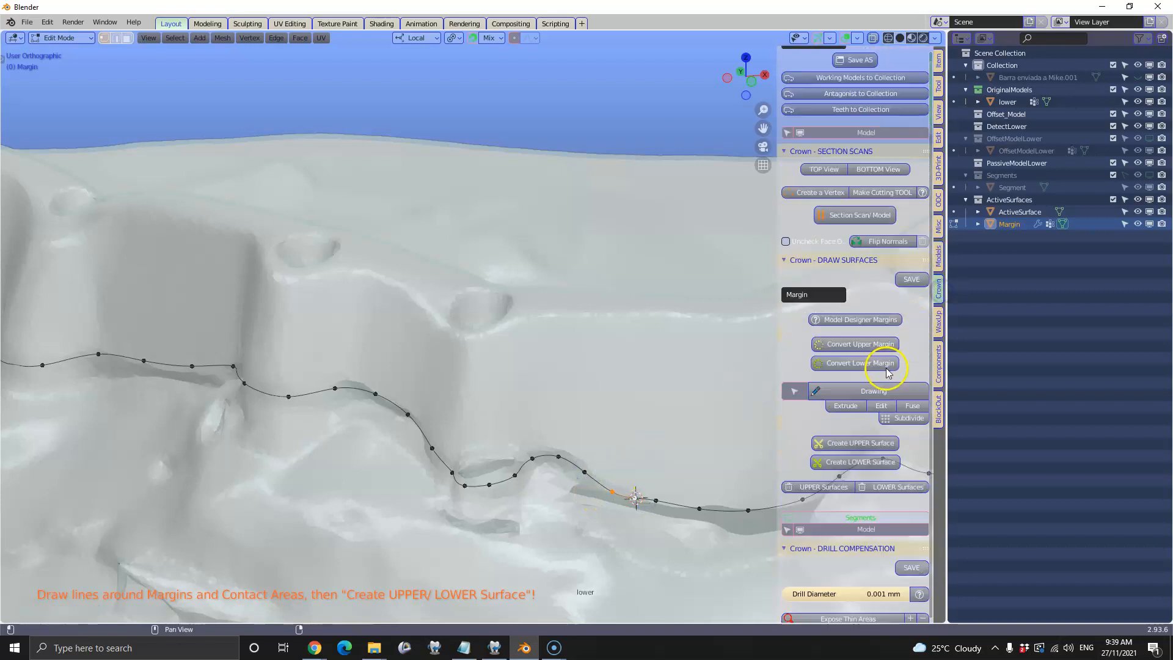
left_click(838, 365)
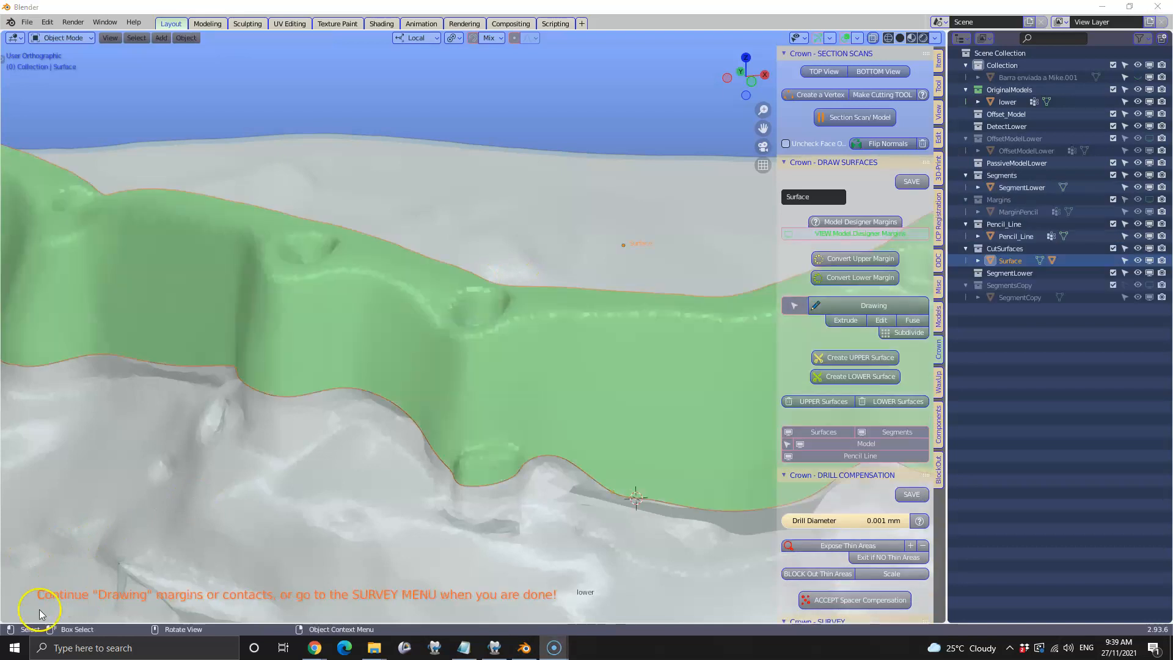
scroll(867, 415, "down", 10)
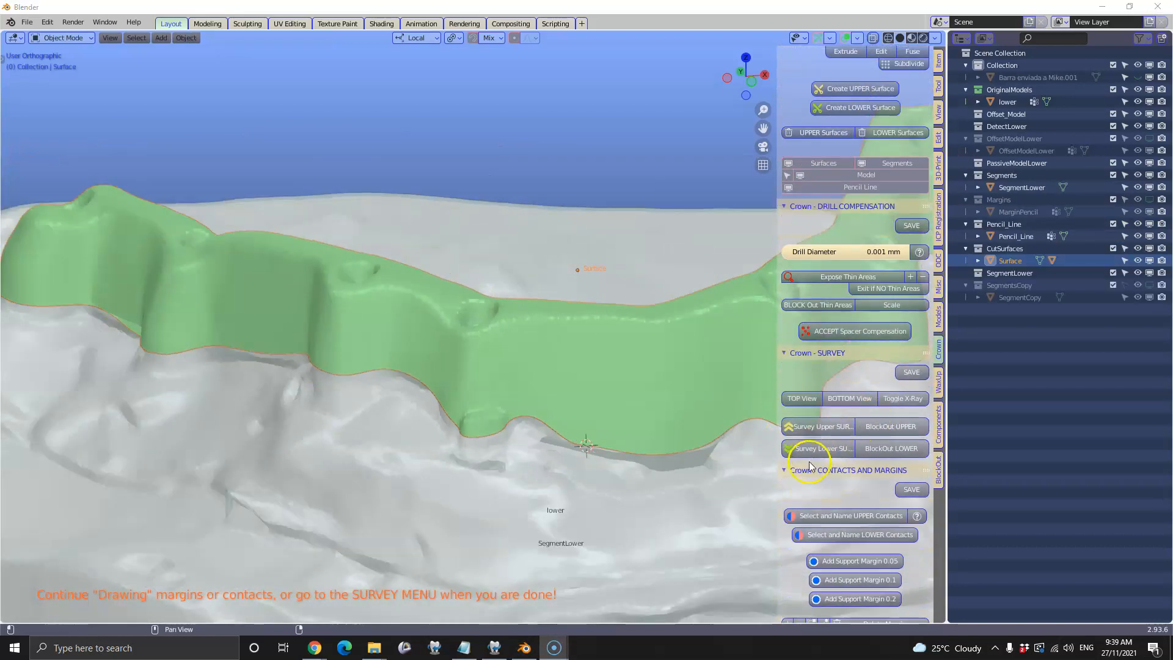
left_click(819, 449)
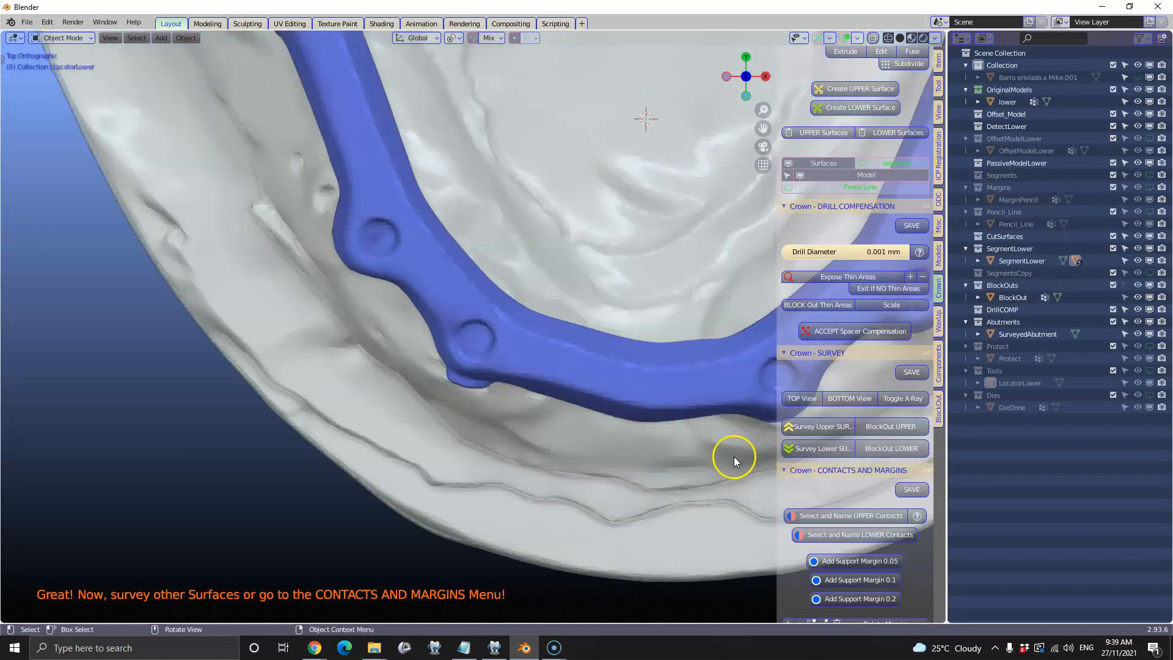
Step: Add a 0.1 support margin to the surveyed bar abutment
left_click(667, 396)
left_click(845, 582)
scroll(859, 513, "down", 4)
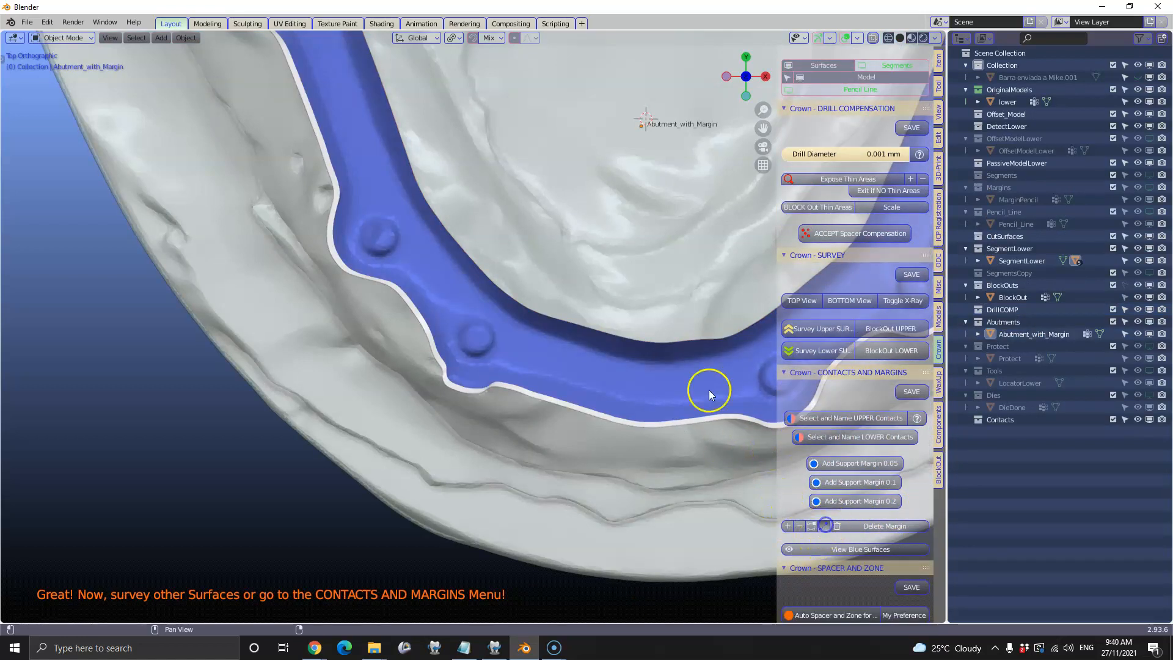
left_click(655, 345)
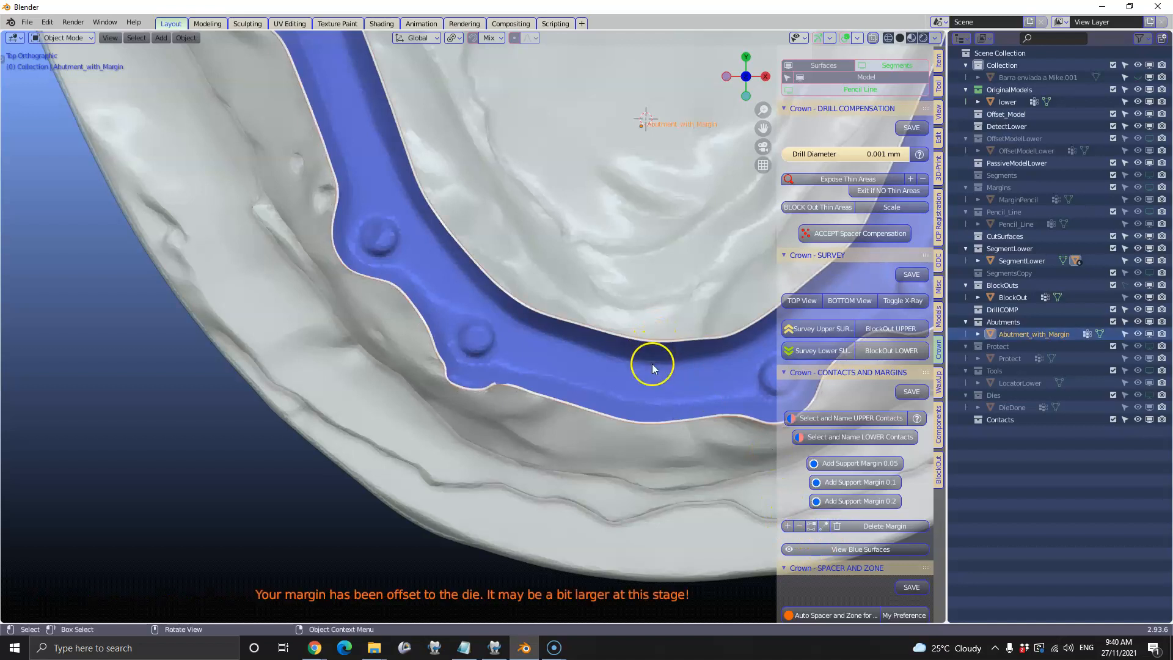
middle_click_drag(660, 372, 845, 482)
Step: Save the project as gvbegvbet in the Downloads folder
scroll(874, 496, "down", 15)
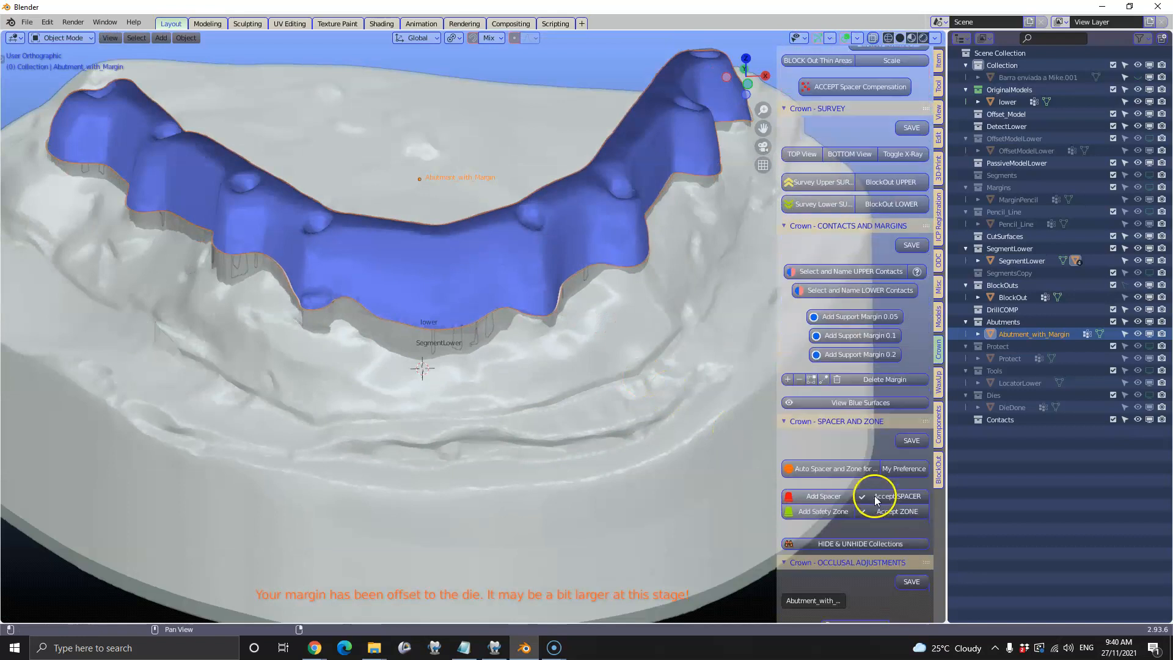
scroll(880, 488, "down", 15)
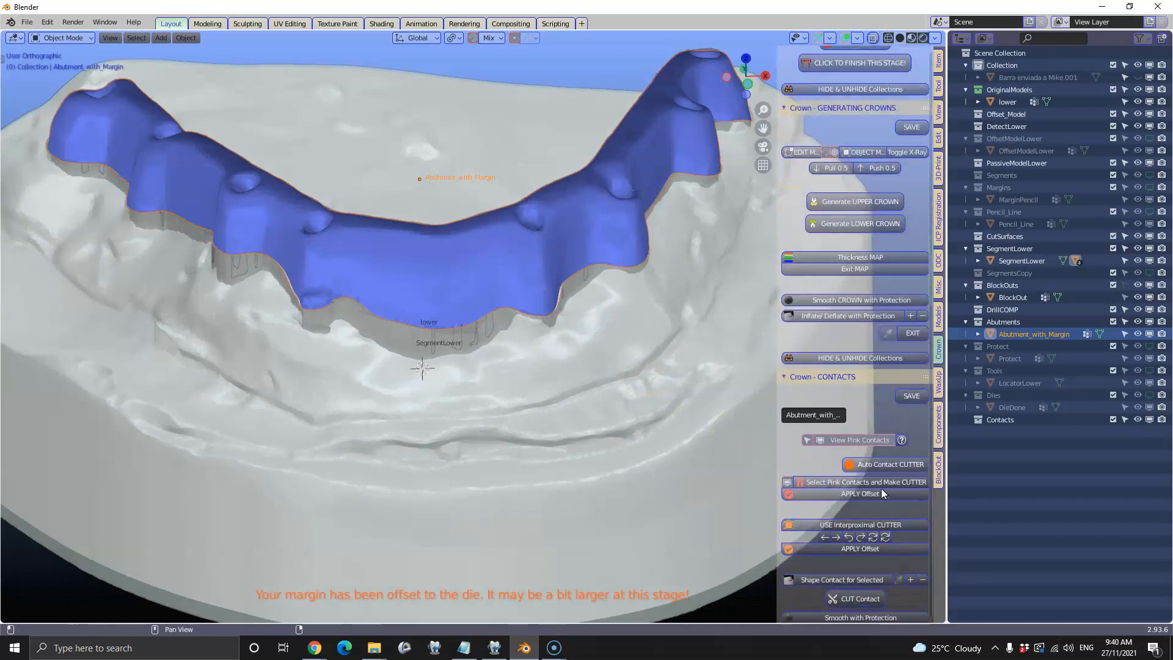
left_click(27, 22)
left_click(71, 115)
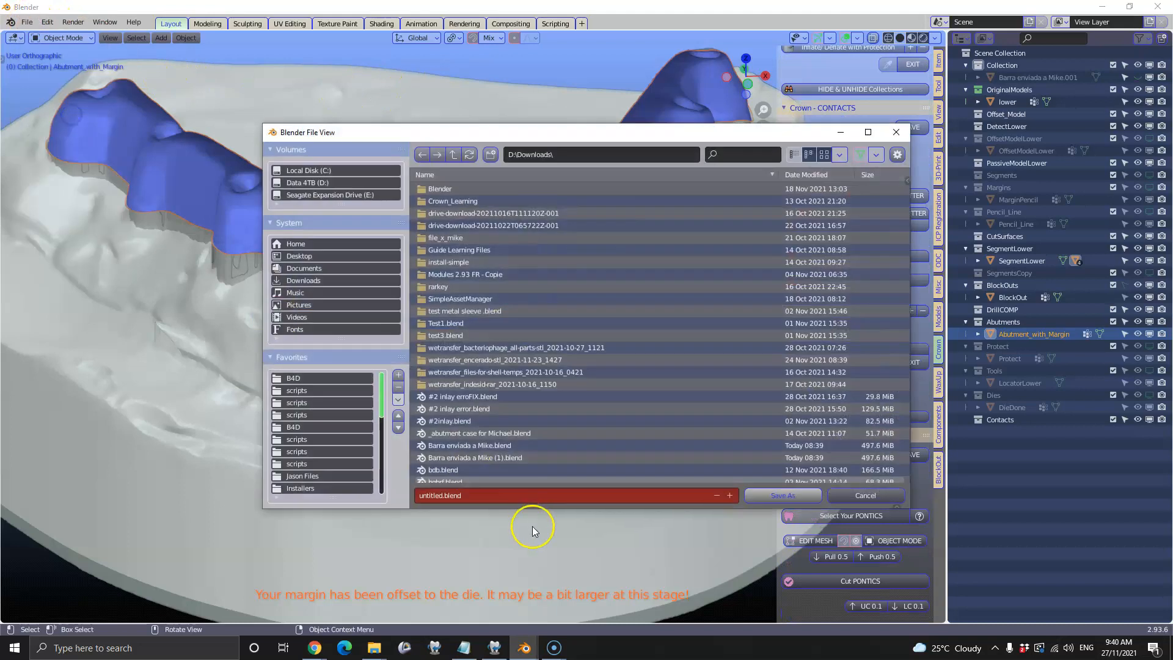
left_click(554, 496)
type("gvbegvbet")
left_click(788, 494)
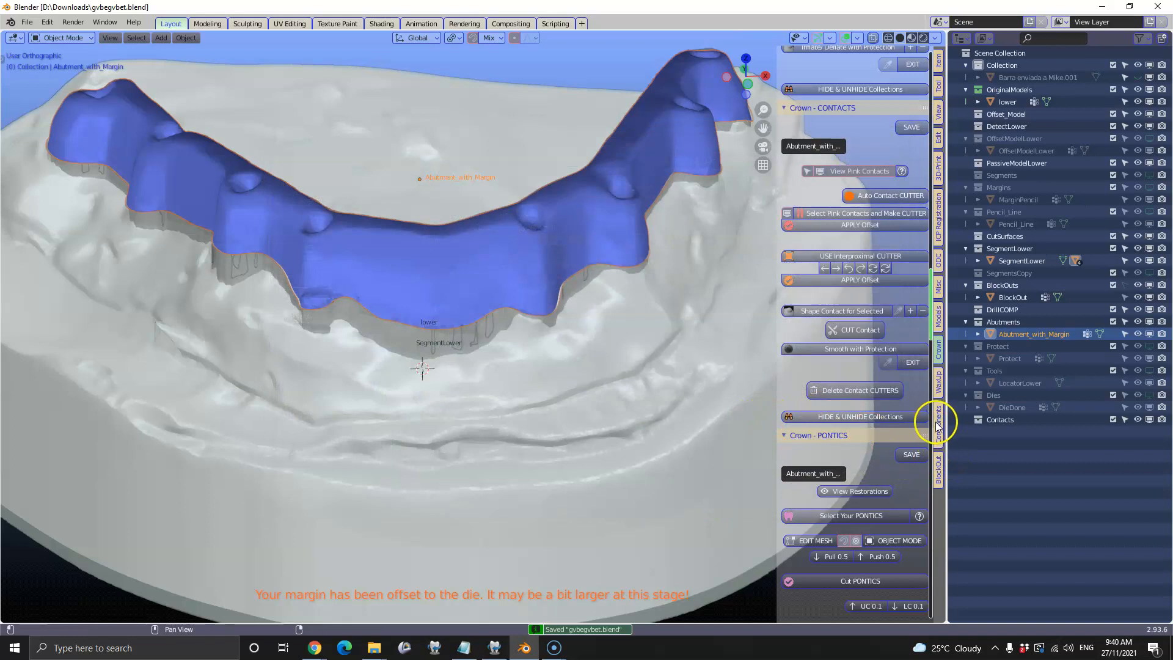
Step: Make an implant tube from the bar abutment with margin and accept it at 1.2 mm minimum thickness
scroll(863, 453, "down", 2)
scroll(863, 454, "down", 20)
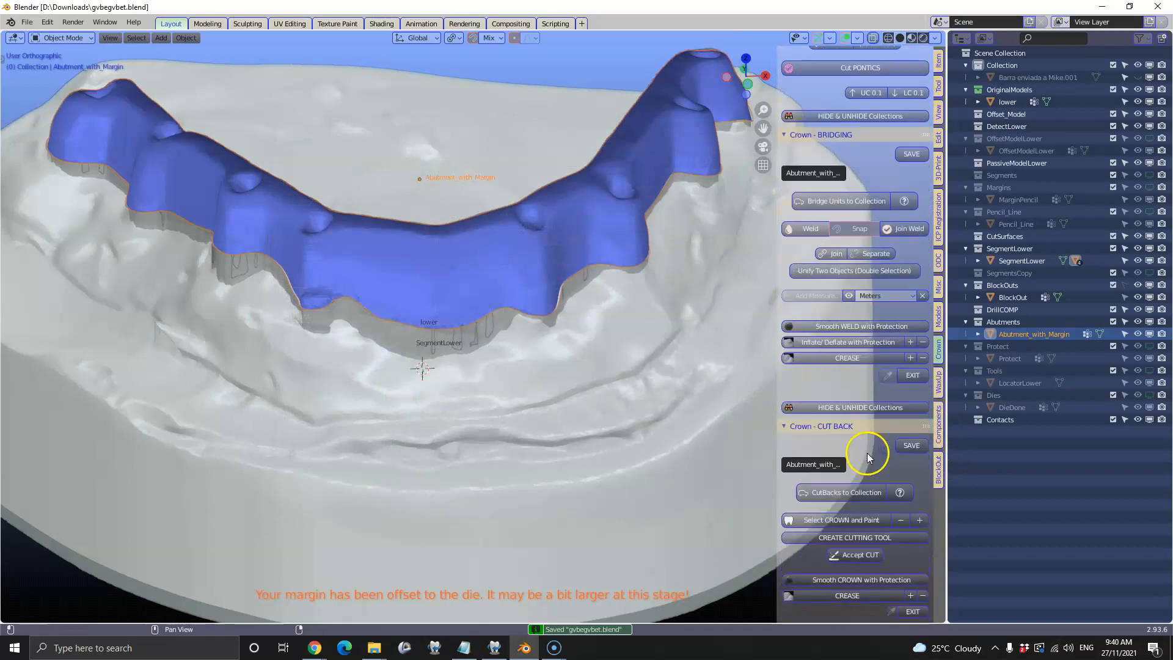
scroll(867, 452, "down", 12)
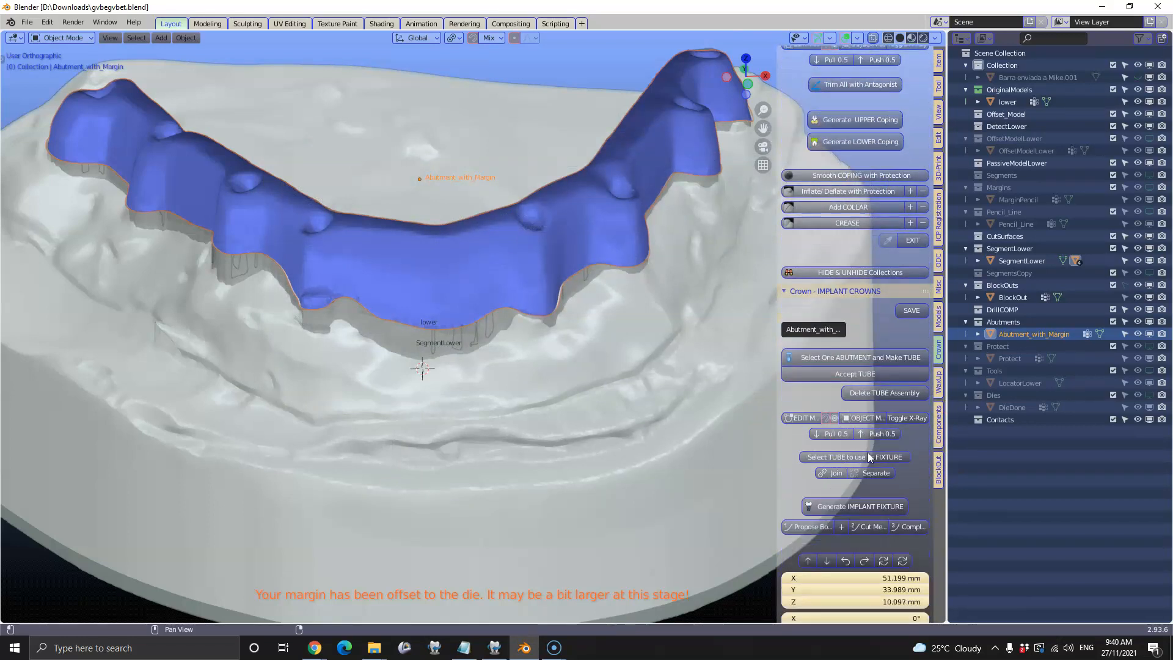
left_click(844, 359)
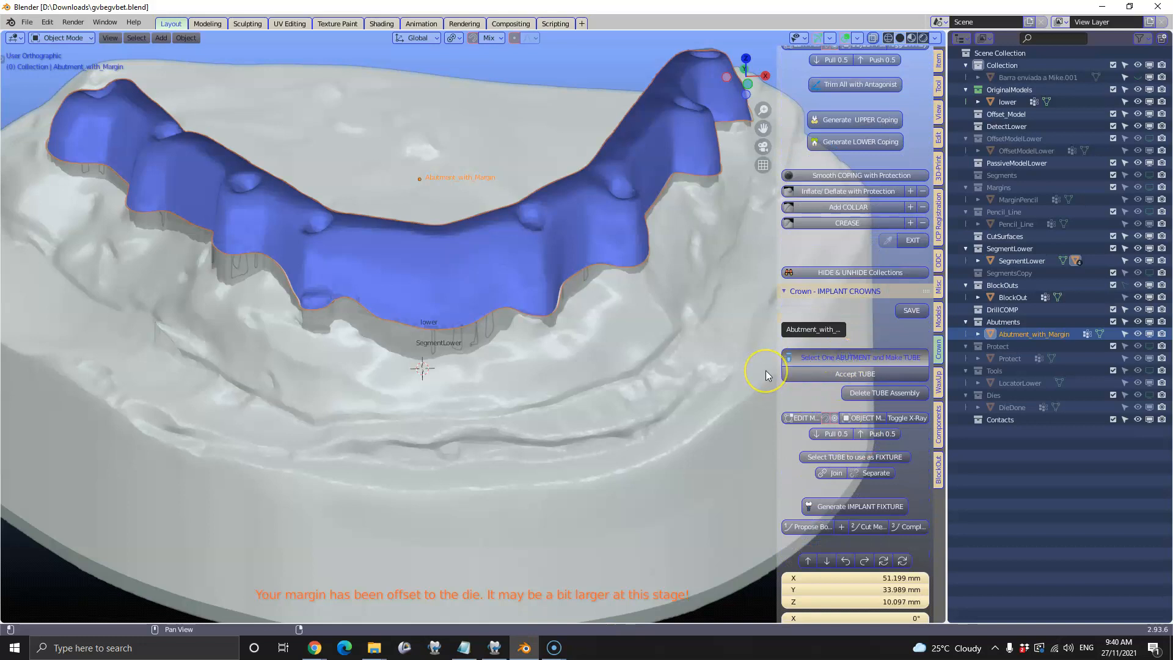
left_click(845, 472)
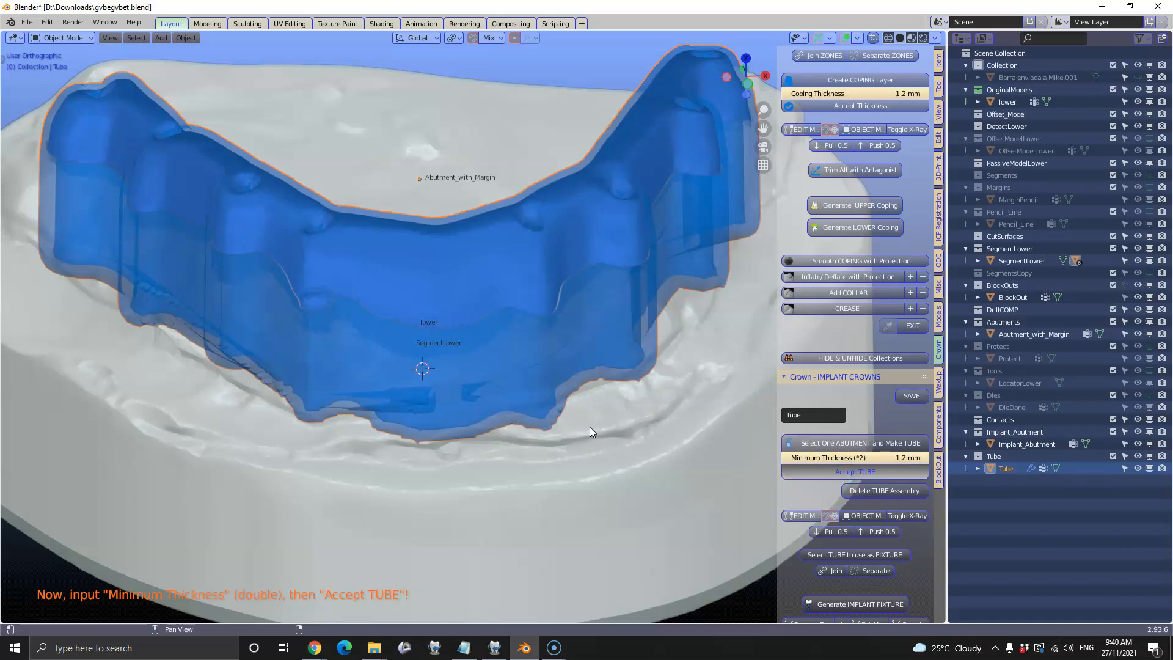
middle_click_drag(589, 427, 460, 206)
left_click(442, 137)
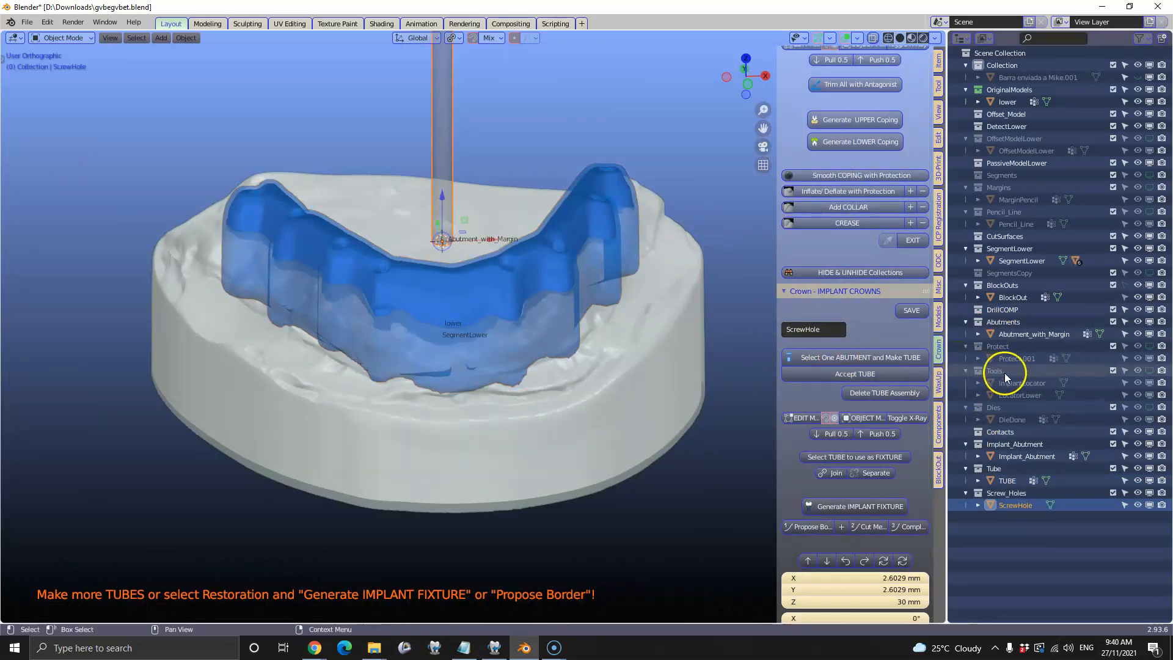
Step: Show the Tools collection and move the implant locator from the centre towards the front of the arch
left_click(1150, 371)
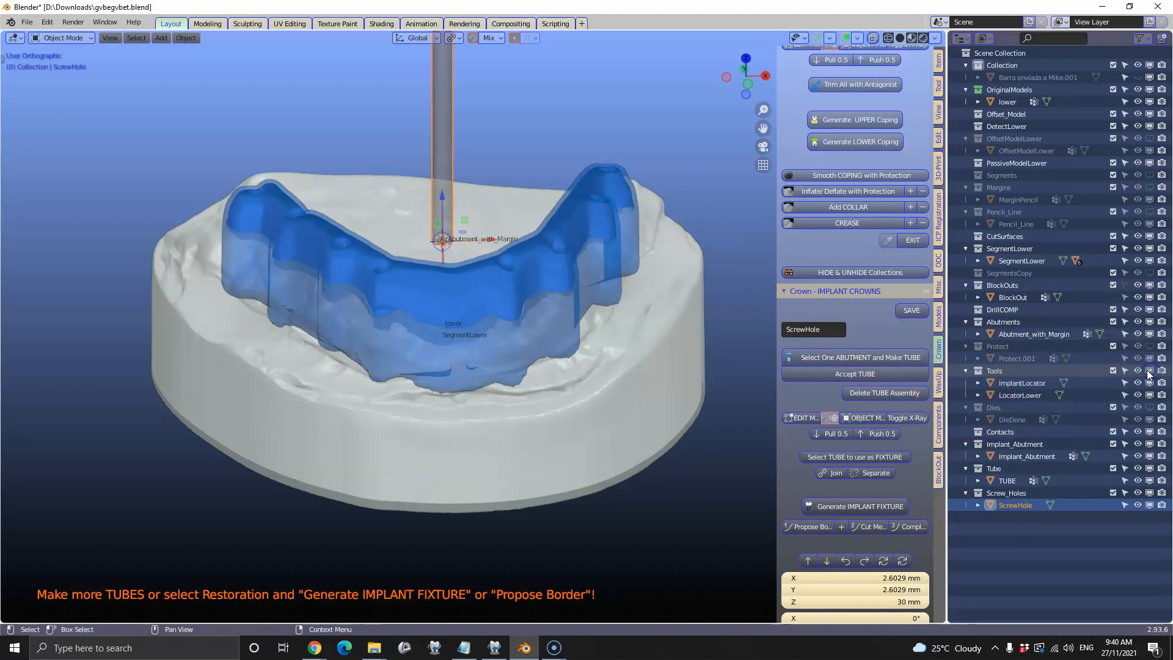
left_click(1021, 384)
middle_click_drag(322, 267, 438, 215)
key("g")
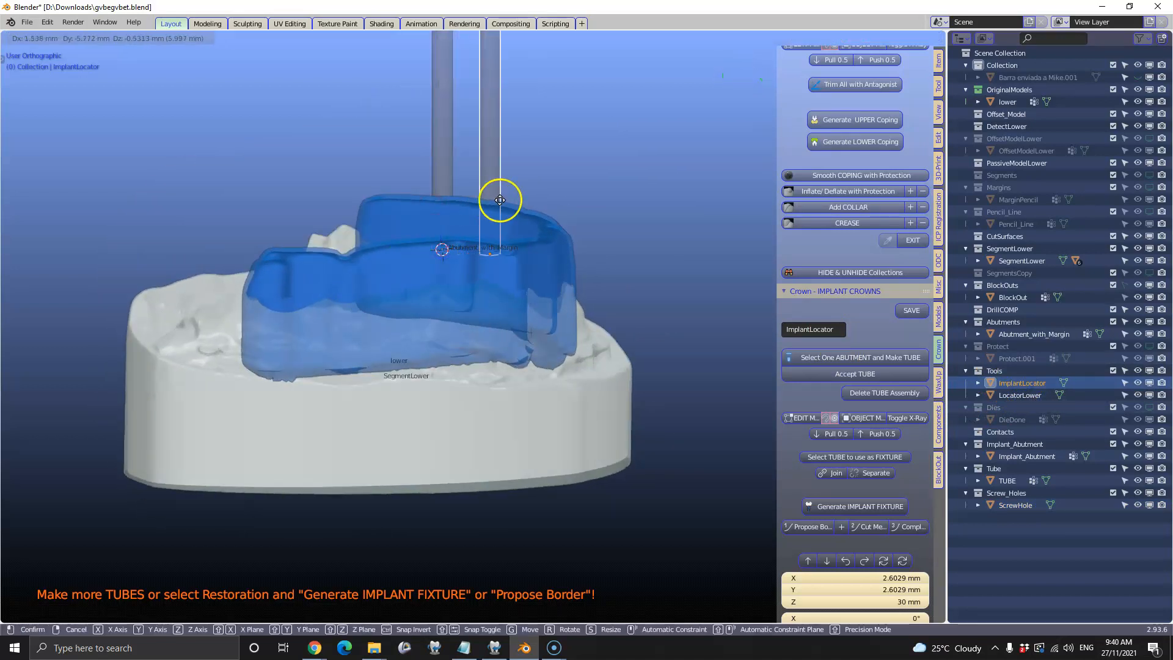
left_click(551, 208)
Step: Adjust the implant locator so its base sits inside the front section of the tube
scroll(556, 232, "up", 4)
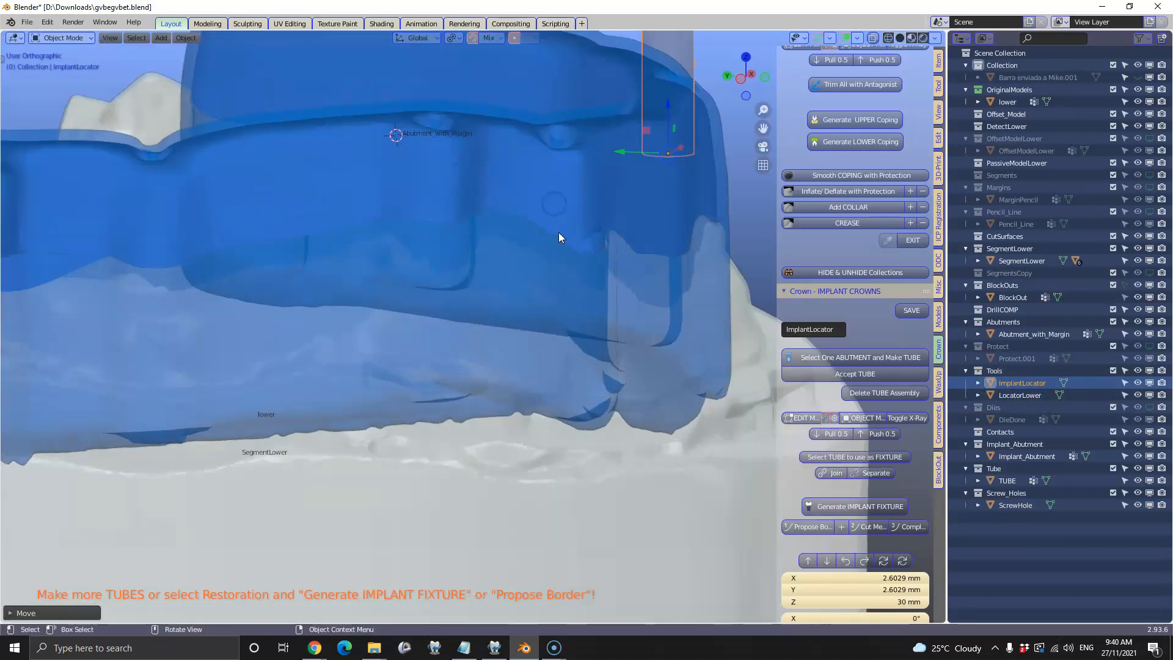
middle_click_drag(620, 204, 408, 403, "shift")
scroll(480, 419, "up", 2)
key("g")
left_click(535, 365)
middle_click_drag(487, 379, 531, 408)
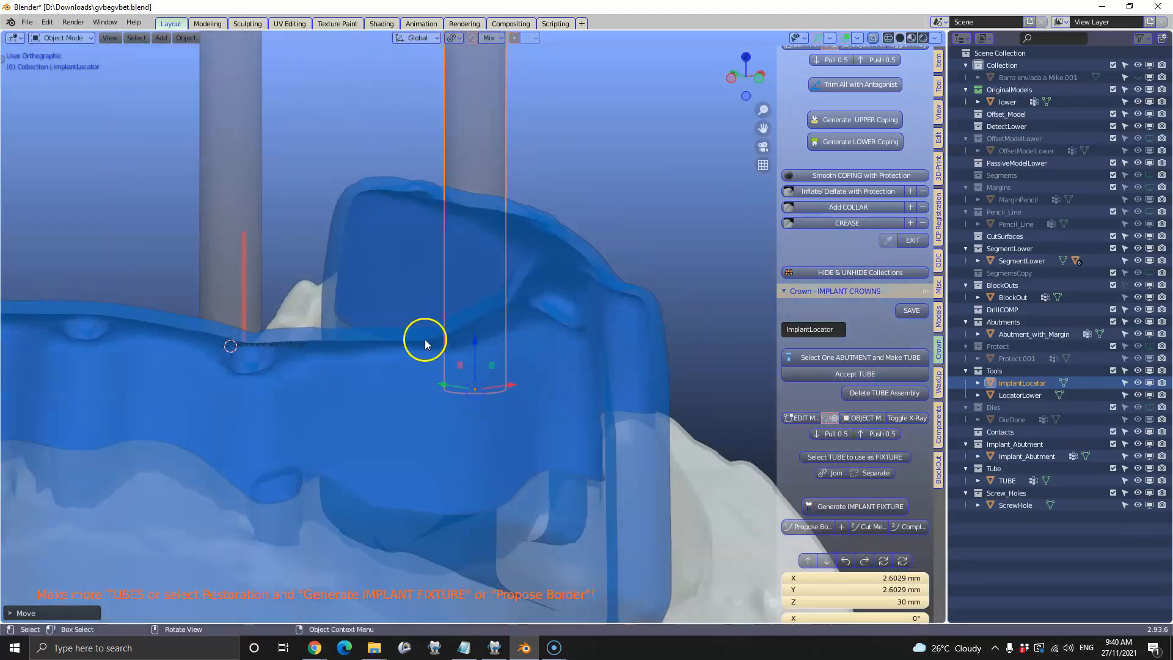
middle_click_drag(427, 388, 492, 340)
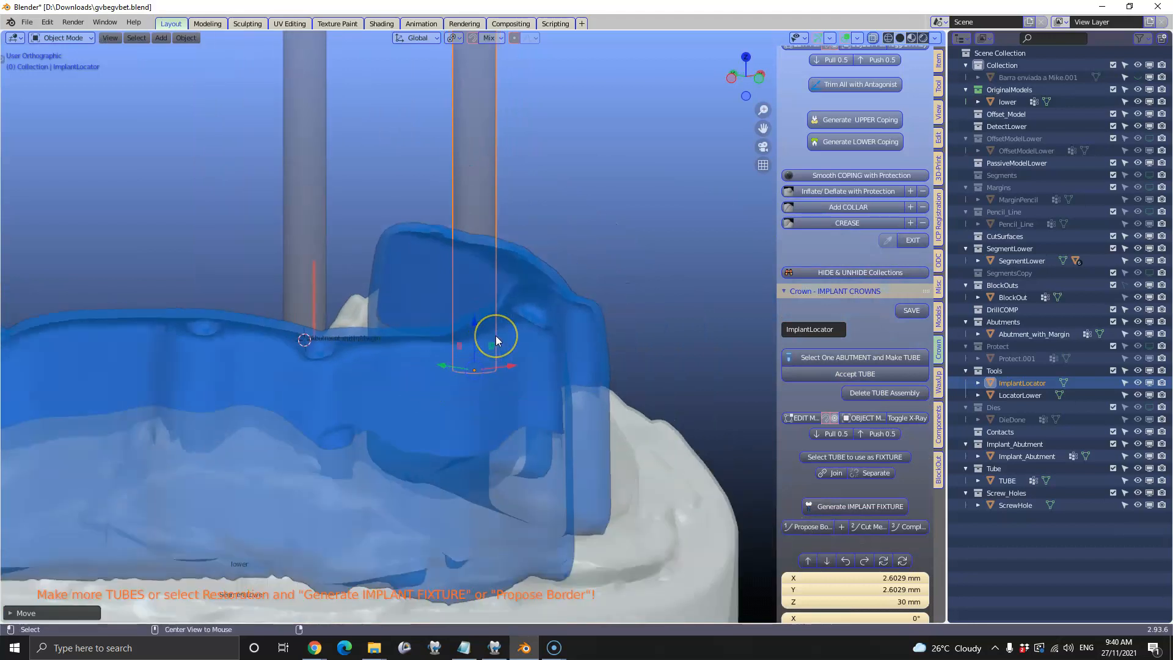
Step: Unhide the full denture with teeth and propose the implant fixture border on it
key("alt+h")
left_click(562, 232)
middle_click_drag(557, 230, 579, 269)
scroll(579, 270, "down", 3)
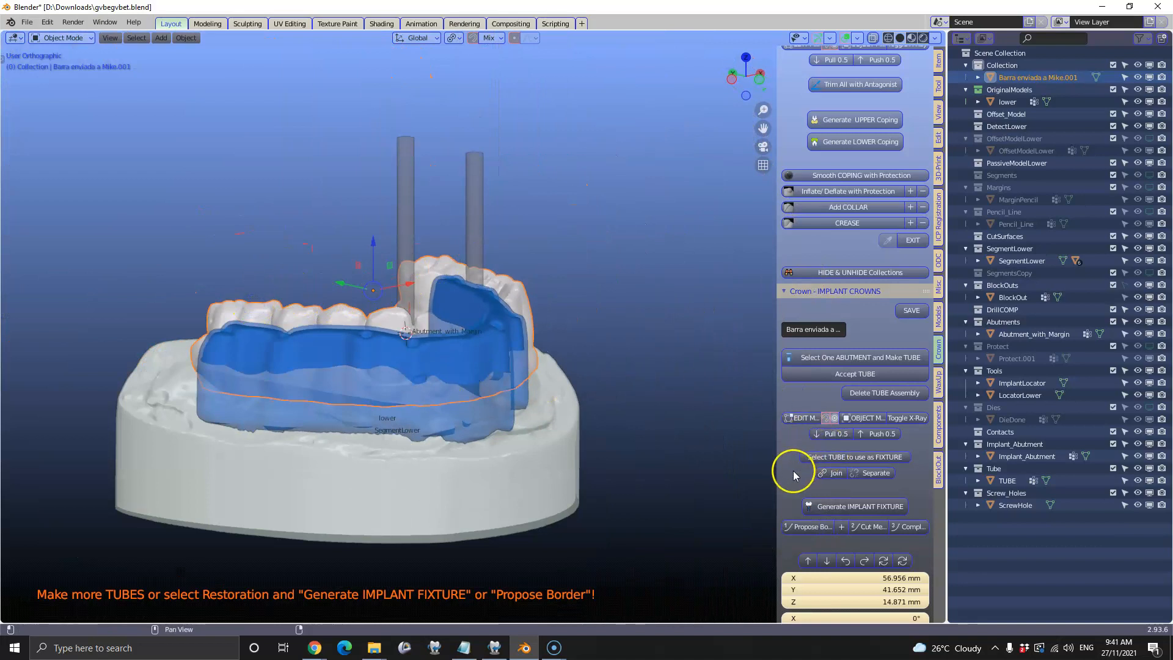
scroll(816, 438, "down", 3)
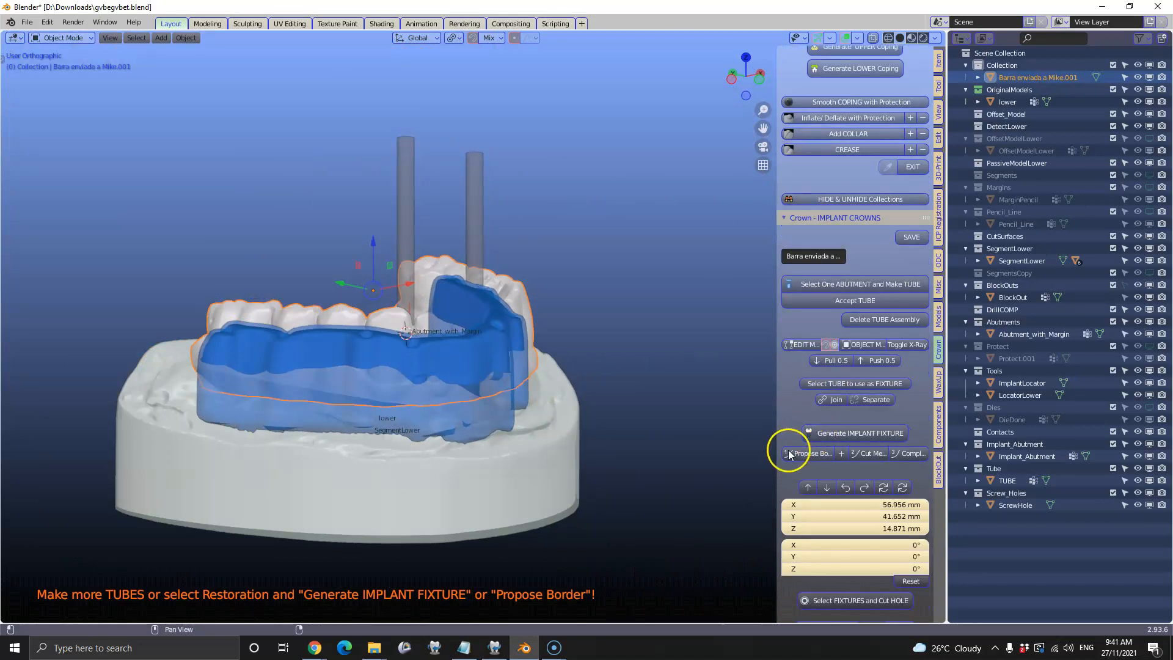
scroll(194, 318, "up", 2)
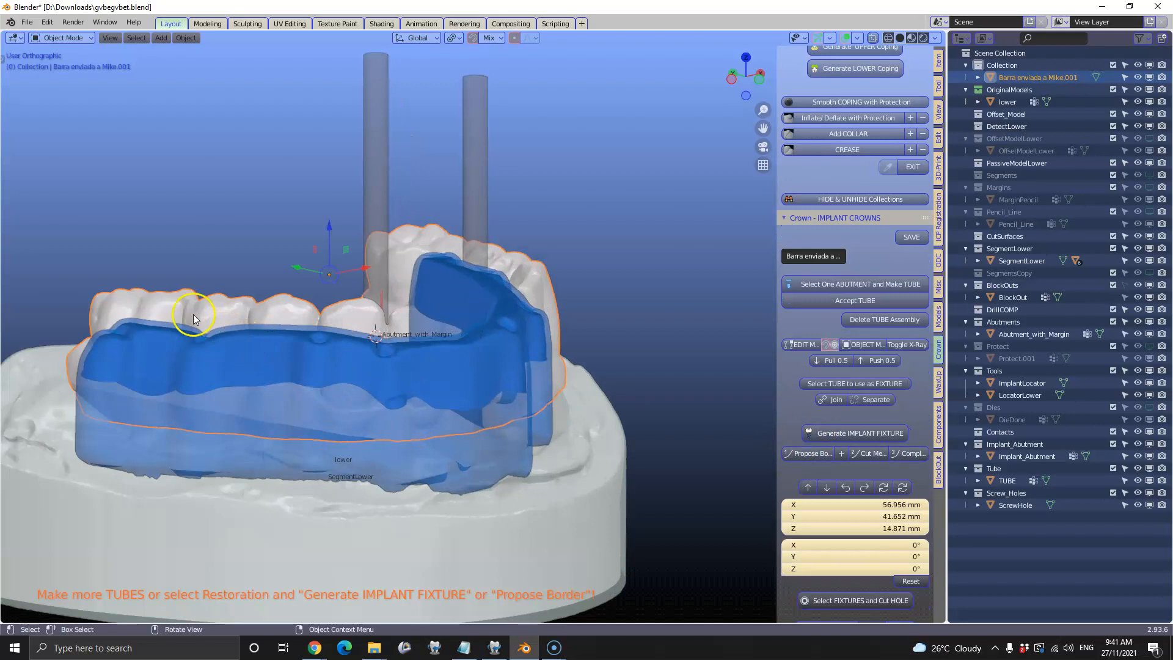
left_click(812, 454)
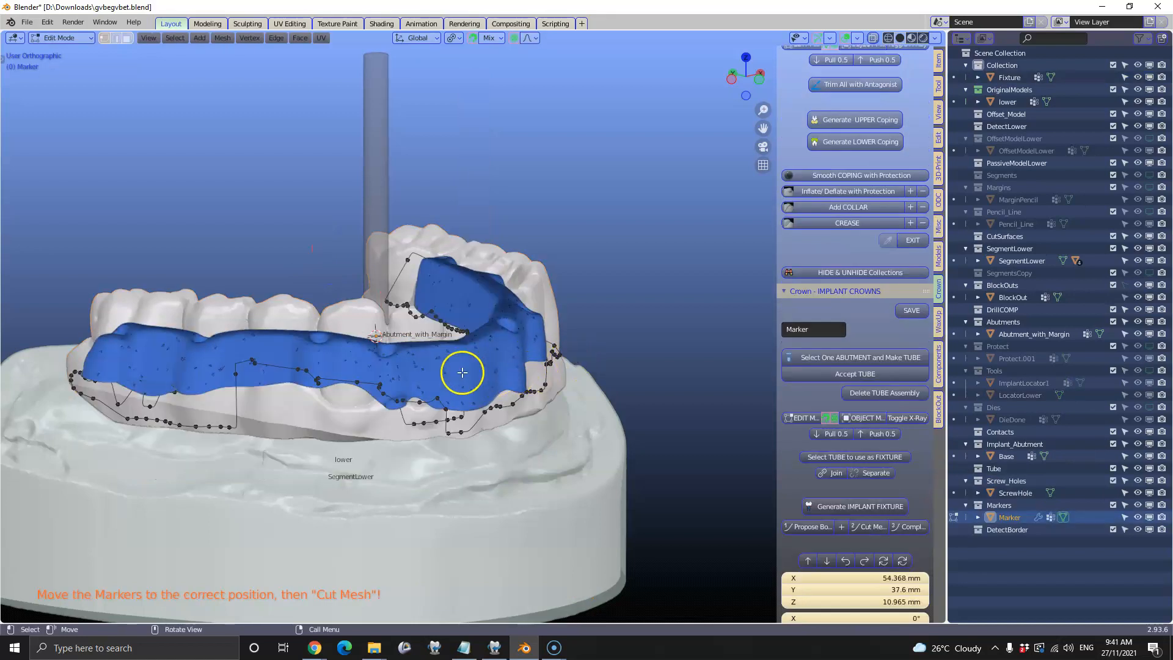
Step: Start a new border line on the outer denture flange below the bar by duplicating one marker point and extruding it along the flange
mouse_move(389, 356)
middle_mouse_down()
mouse_move(309, 403)
mouse_move(210, 420)
mouse_move(382, 374)
middle_mouse_up()
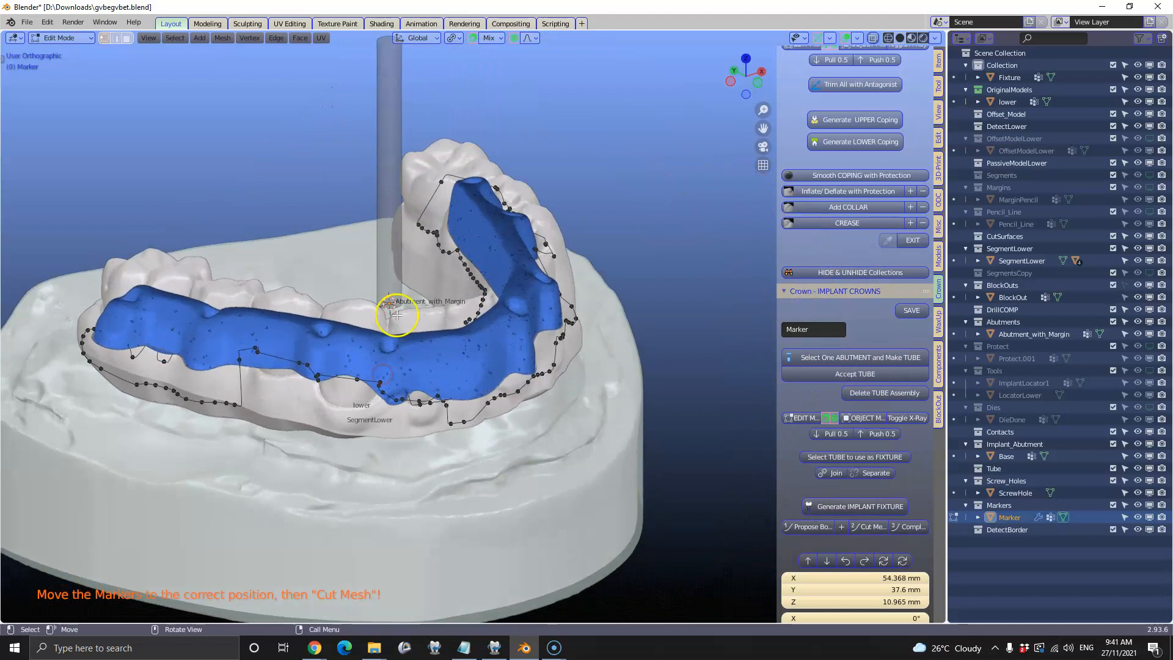
middle_click_drag(402, 284, 540, 192, "shift")
mouse_move(498, 275)
middle_mouse_down()
mouse_move(518, 236)
mouse_move(499, 272)
middle_mouse_up()
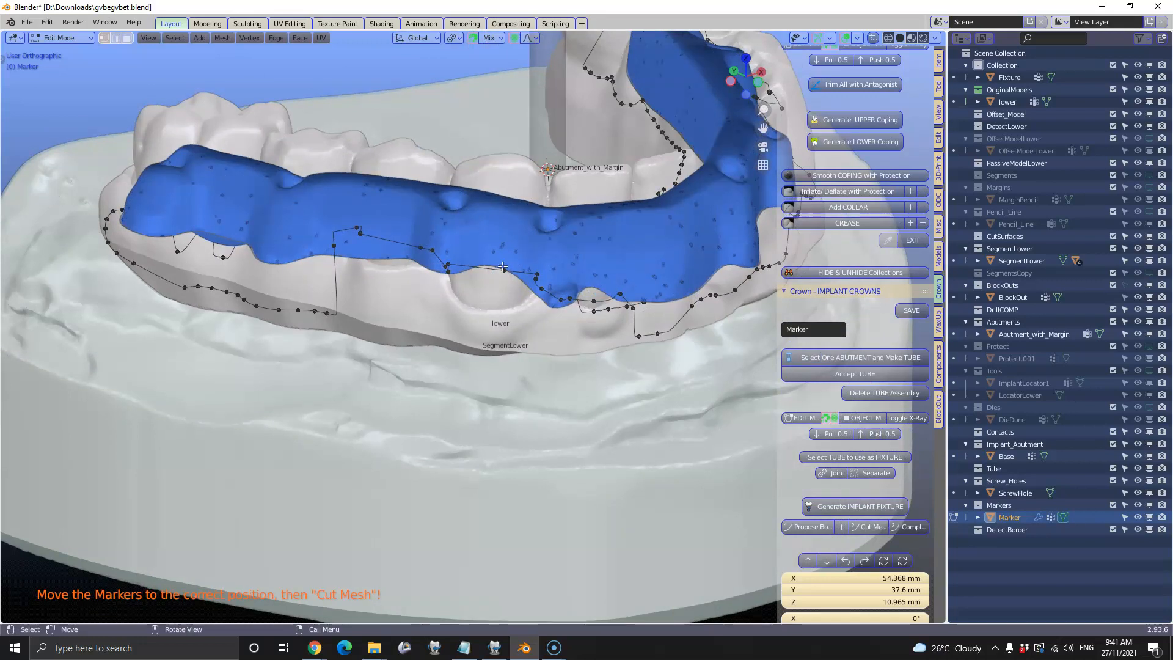
key("Tab")
key("Tab")
middle_click_drag(419, 246, 440, 198)
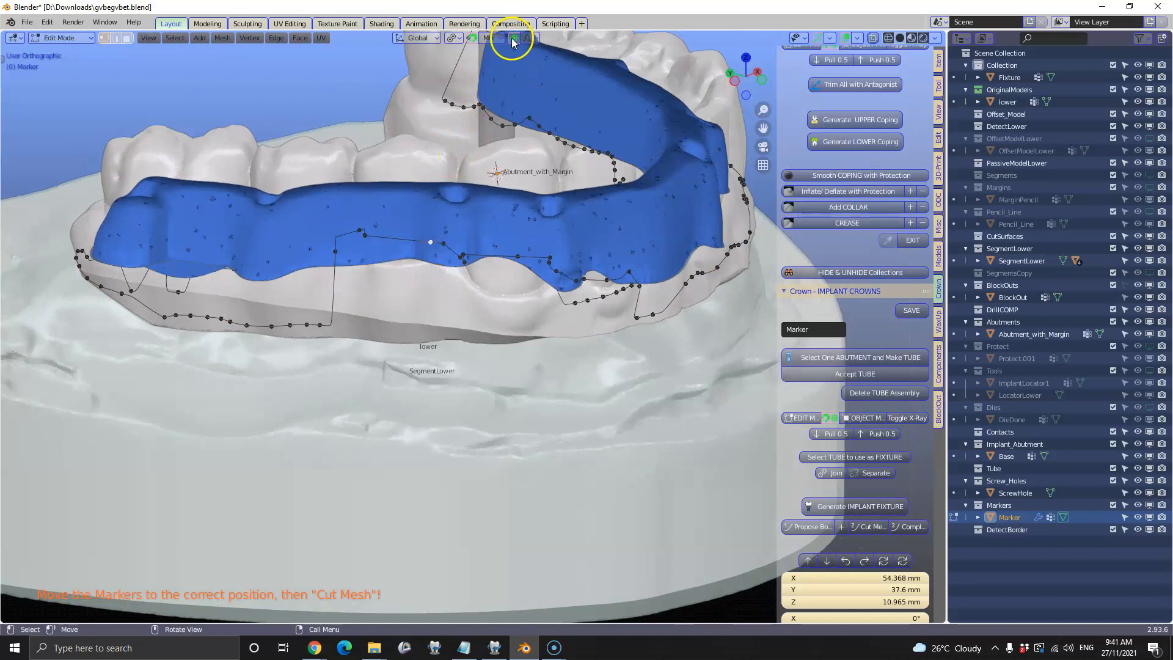
key("shift+d")
left_click(380, 294)
left_click_drag(393, 298, 441, 297)
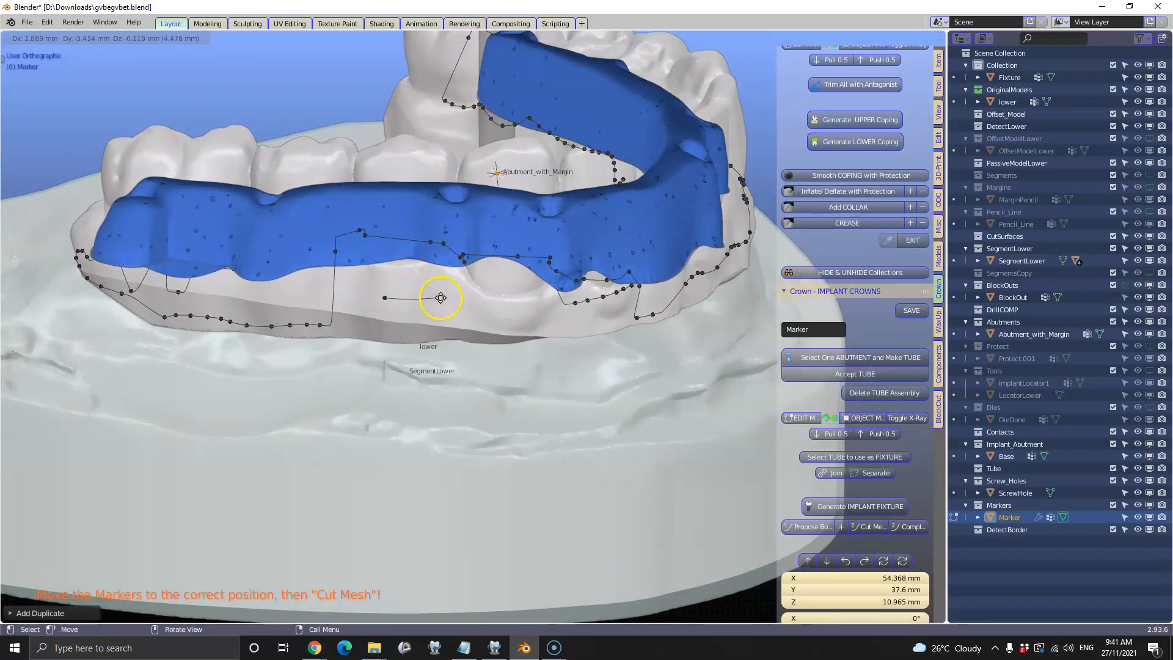
left_click(431, 301)
key("e")
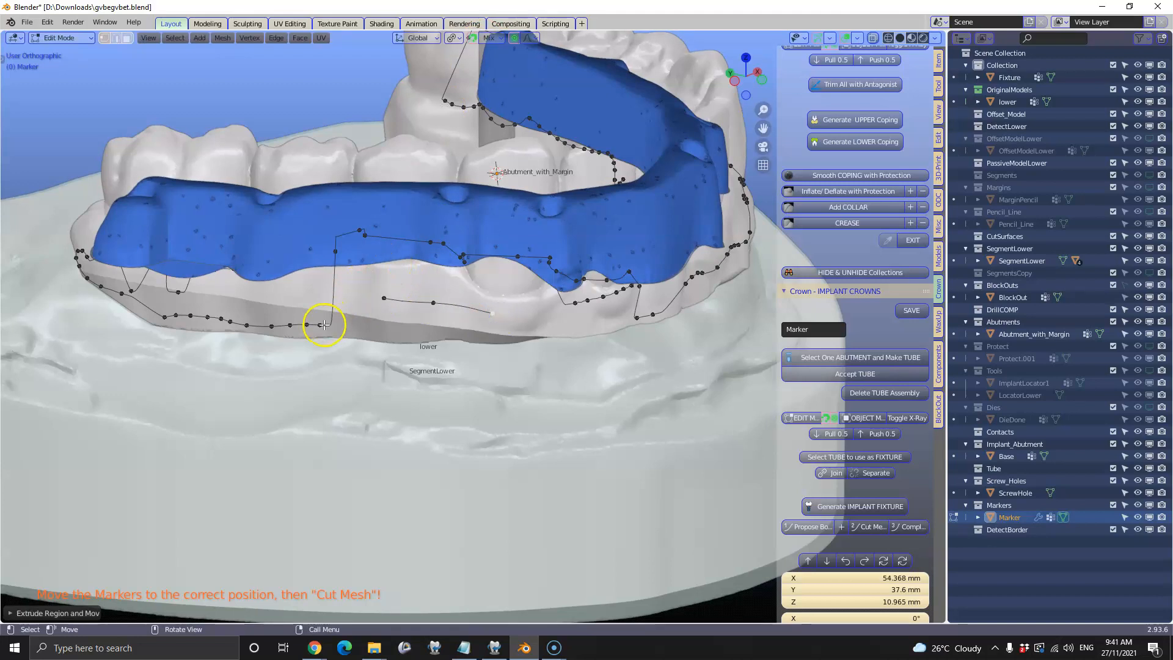
Step: Delete all vertices of the originally proposed border line, keeping only the short newly drawn line on the outer flange
left_click(321, 326)
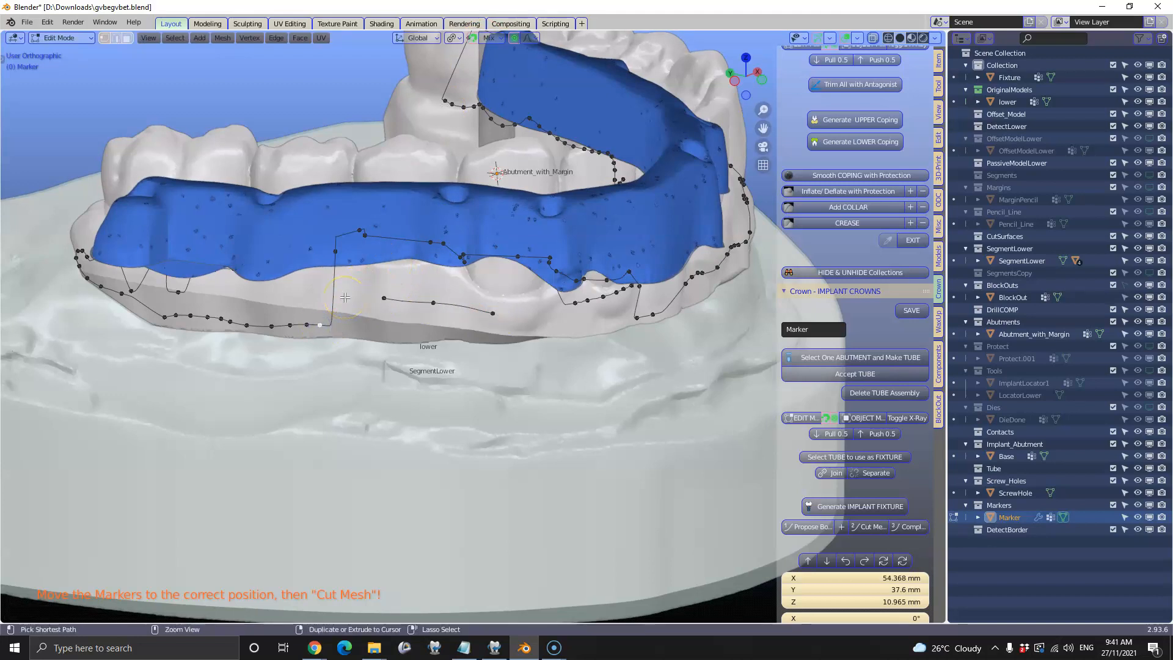
key("ctrl+l")
key("x")
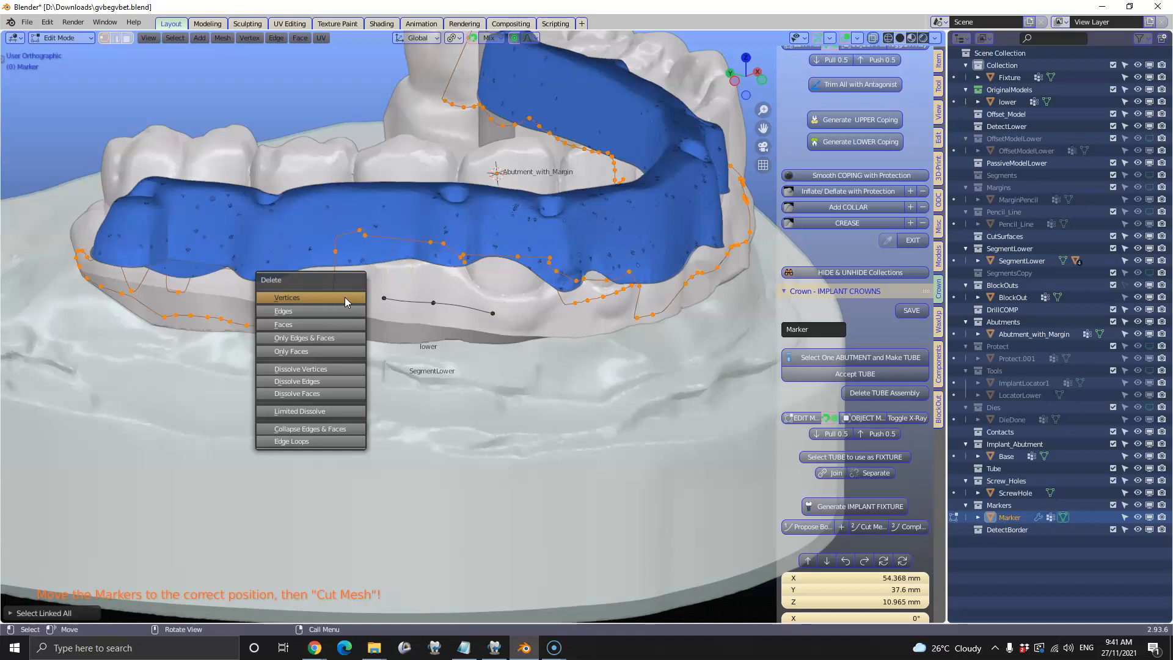
left_click(330, 298)
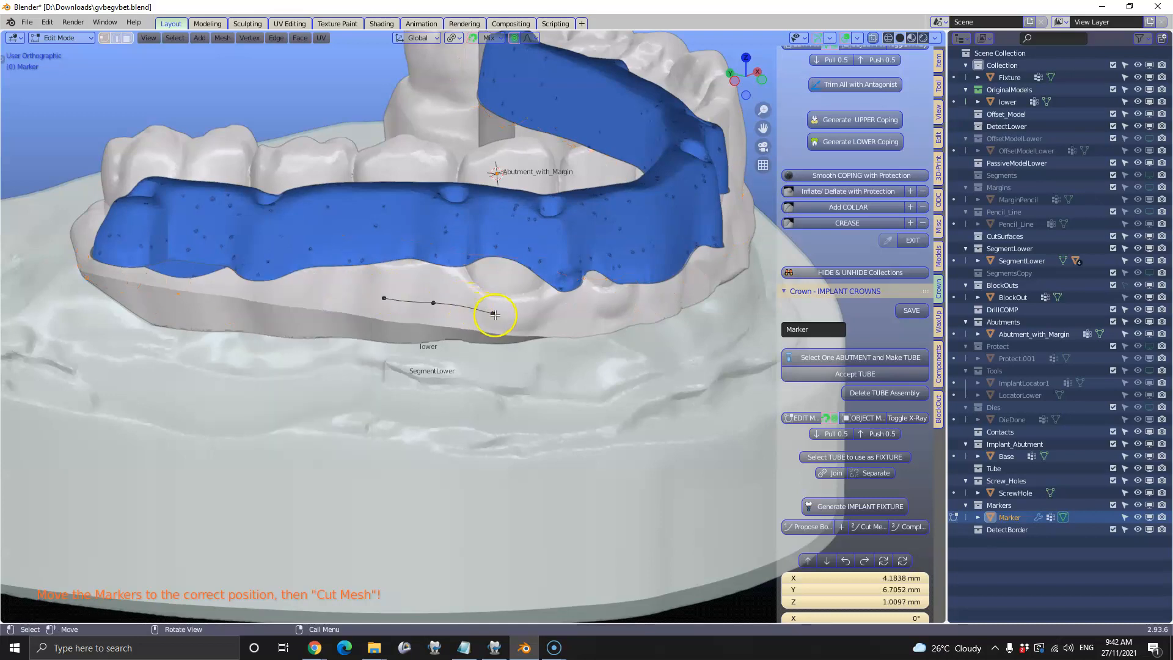
Step: Extend the new border line from its end across the front outer flange towards the other side, and adjust one marker point
middle_click_drag(527, 330, 323, 310)
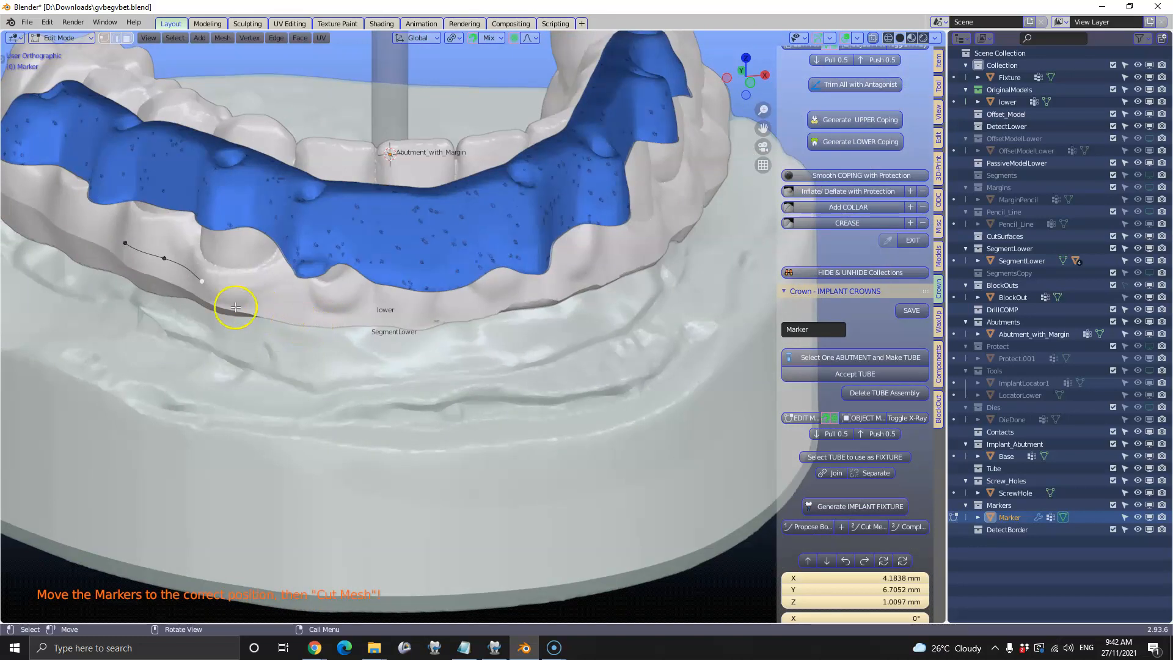
key("e")
left_click(270, 303)
key("e")
left_click(336, 313)
key("e")
left_click(399, 318)
key("e")
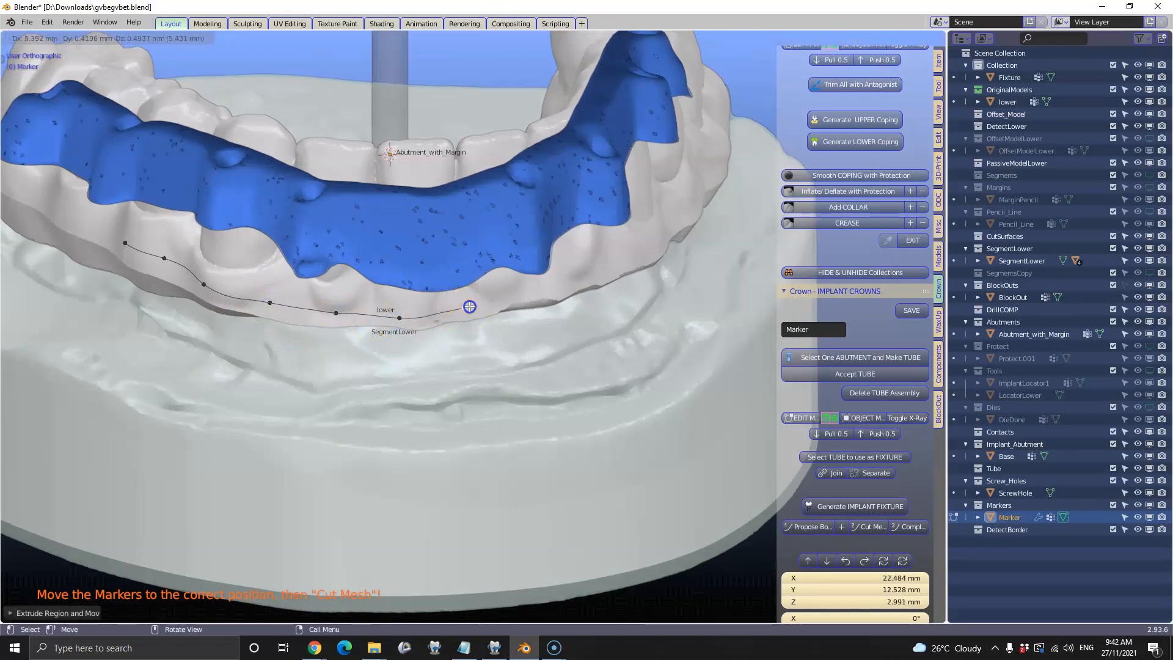
left_click(469, 306)
key("e")
left_click(537, 298)
key("e")
left_click(594, 280)
key("e")
left_click(656, 248)
left_click(687, 212)
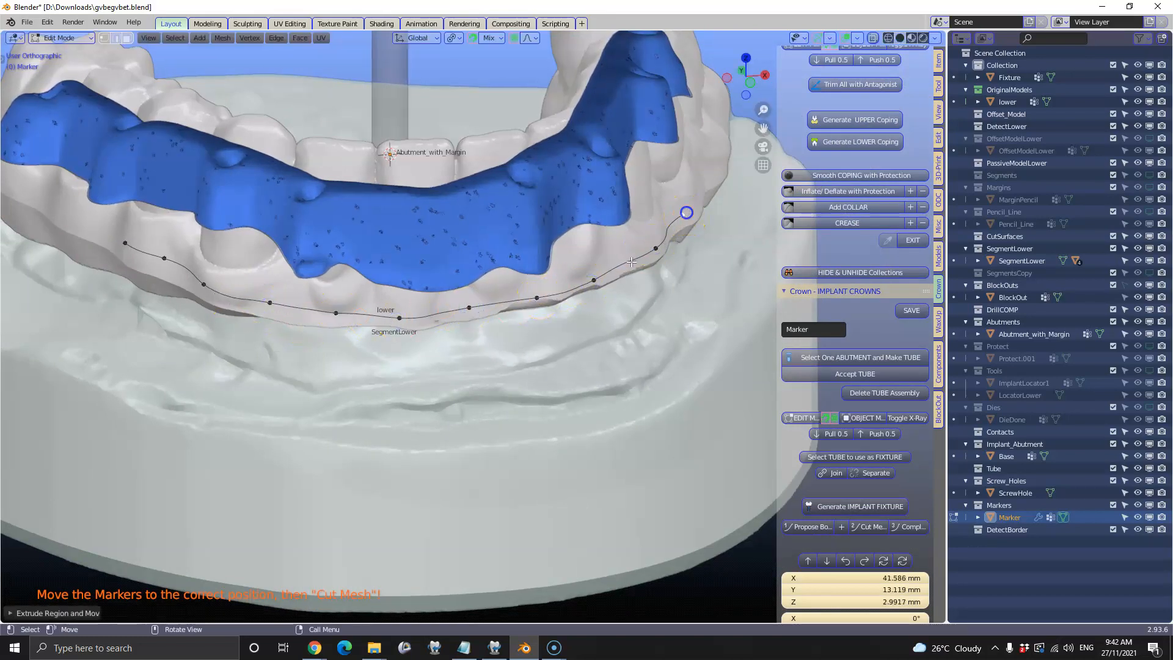
left_click_drag(537, 297, 534, 289)
Step: Continue extruding the border line along the second side's outer flange to the back end of the denture
middle_click_drag(628, 288, 549, 291)
middle_click_drag(680, 295, 273, 322, "shift")
key("e")
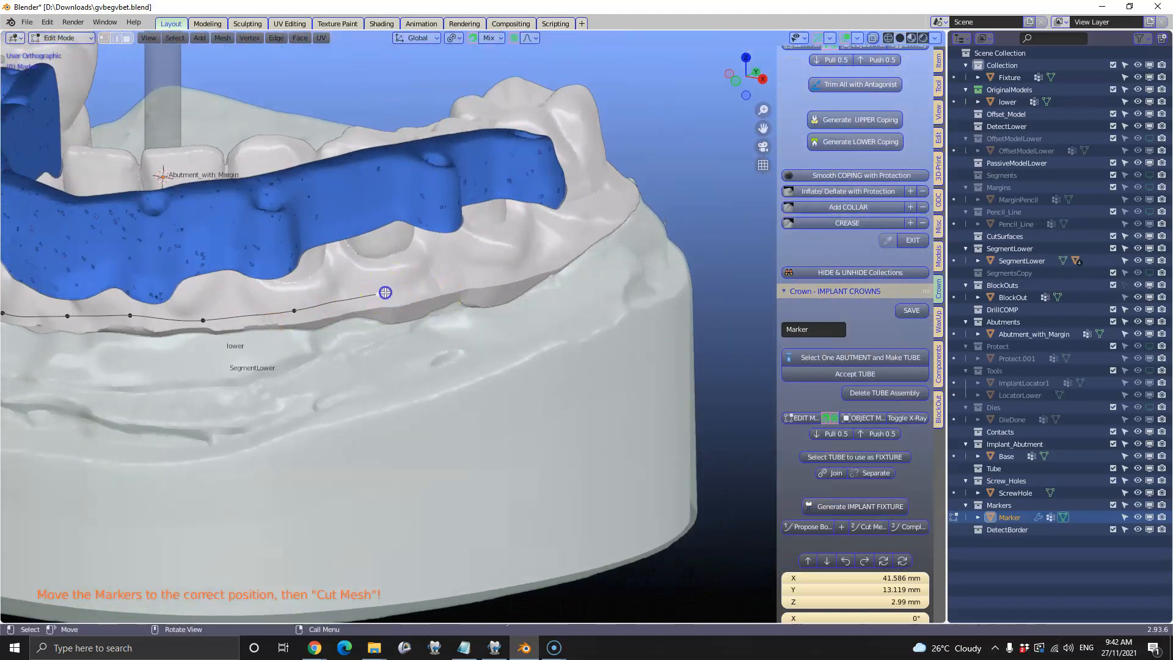
left_click(441, 281)
key("e")
left_click(517, 267)
key("e")
left_click(581, 239)
key("e")
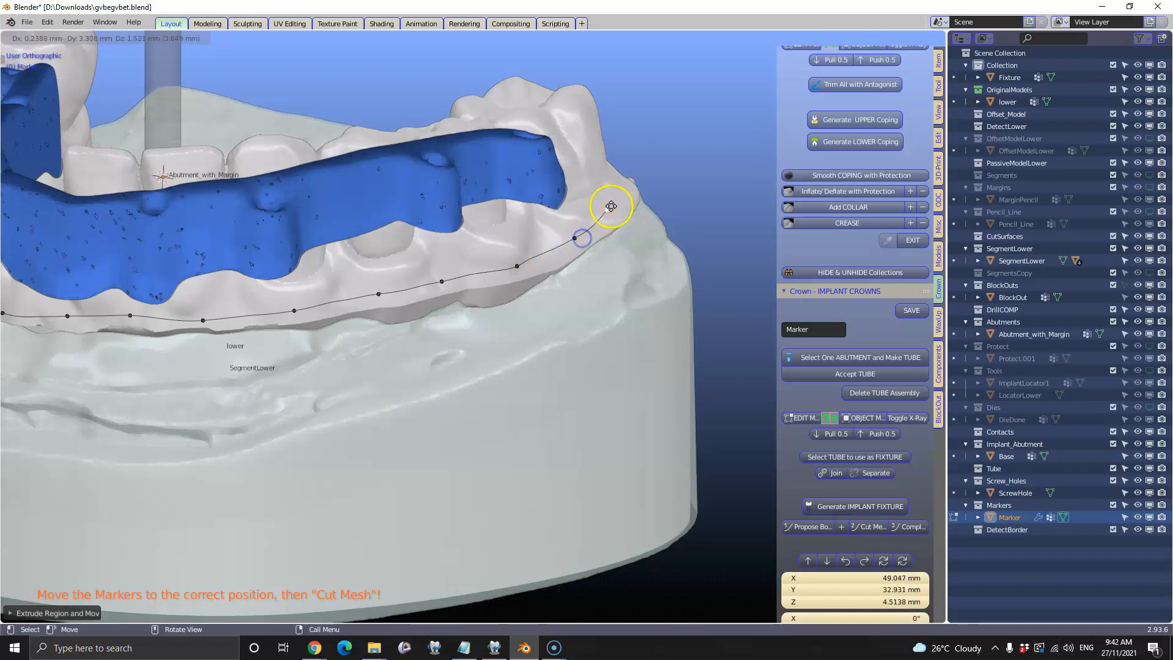
left_click(616, 204)
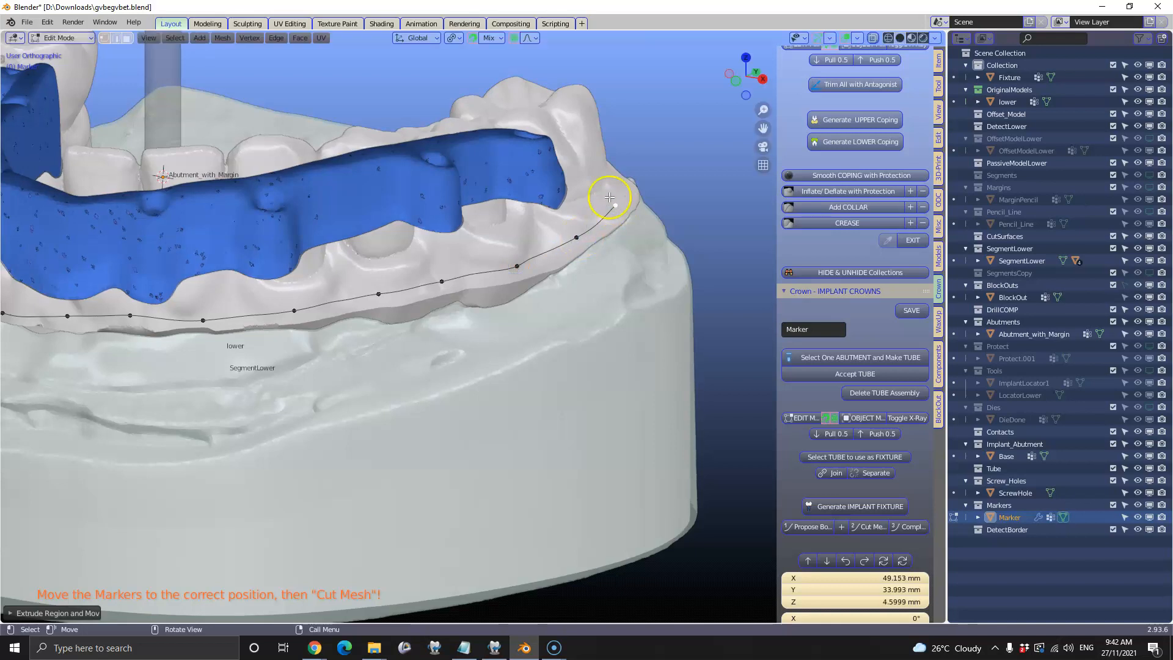
Step: Leave Edit Mode, select the Fixture denture and toggle its In Front display option
key("Tab")
left_click(572, 125)
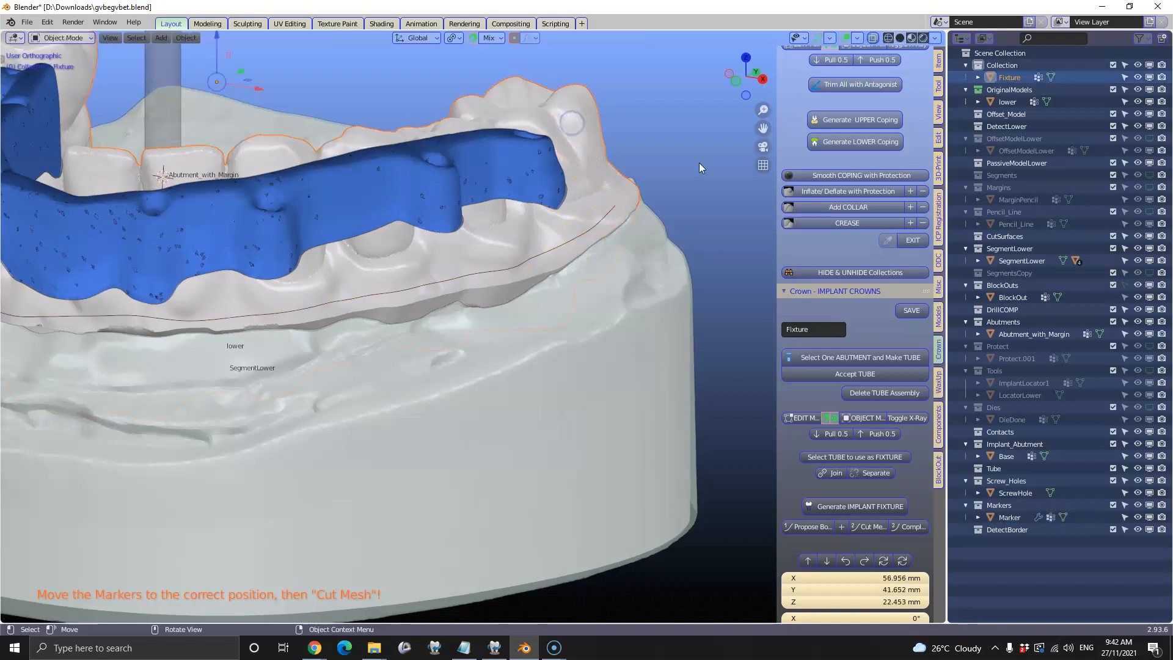
scroll(900, 483, "down", 5)
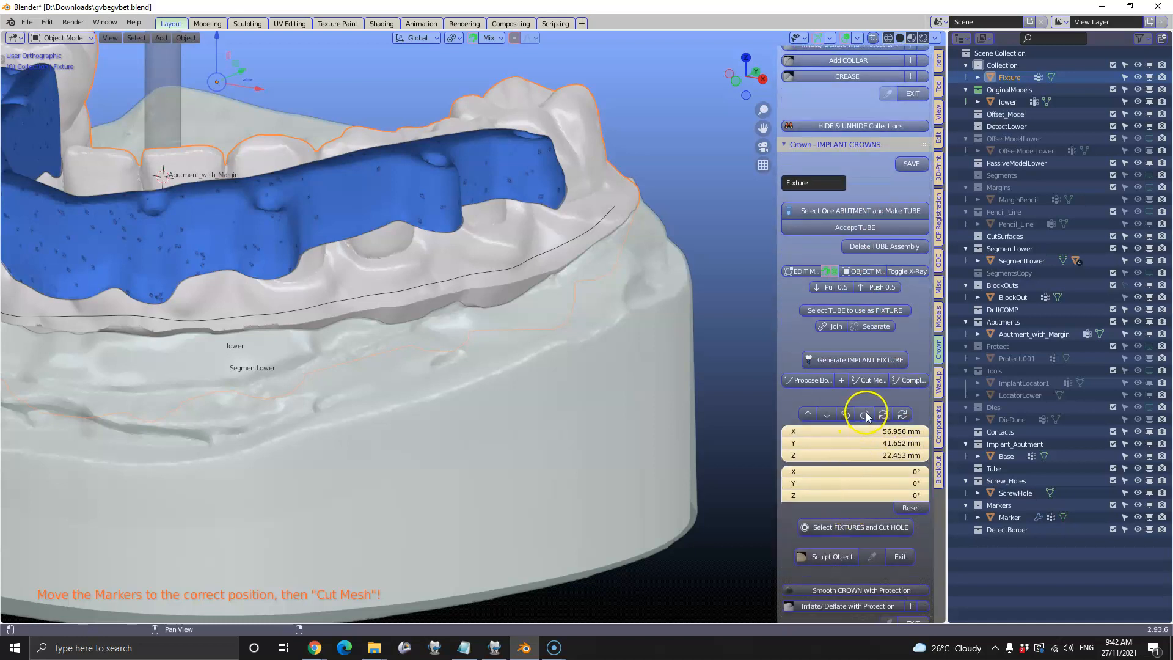
scroll(866, 416, "down", 4)
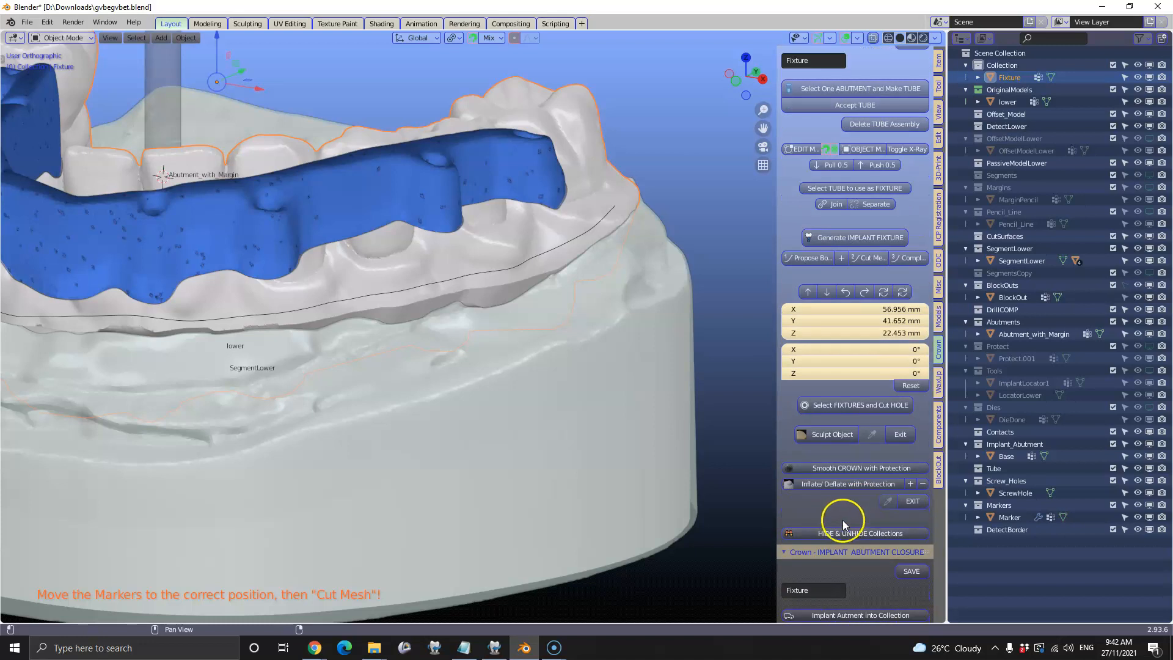
left_click(853, 533)
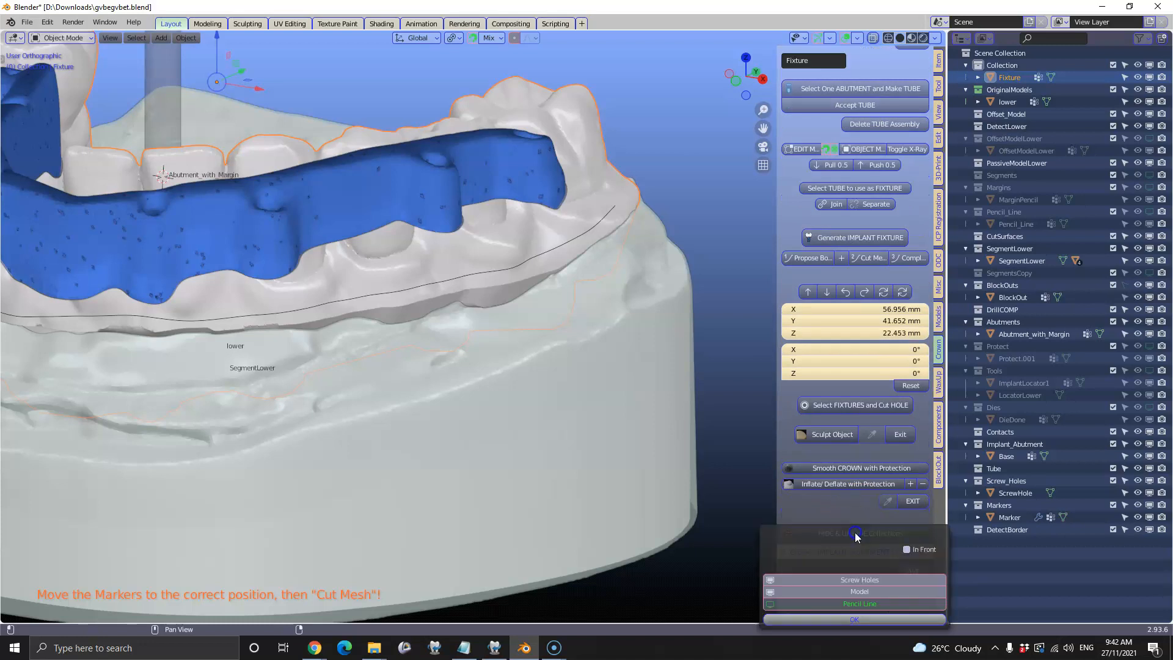
left_click(907, 549)
Step: Return to editing the Marker line and extend it around the back of the last molar on this side
left_click(585, 233)
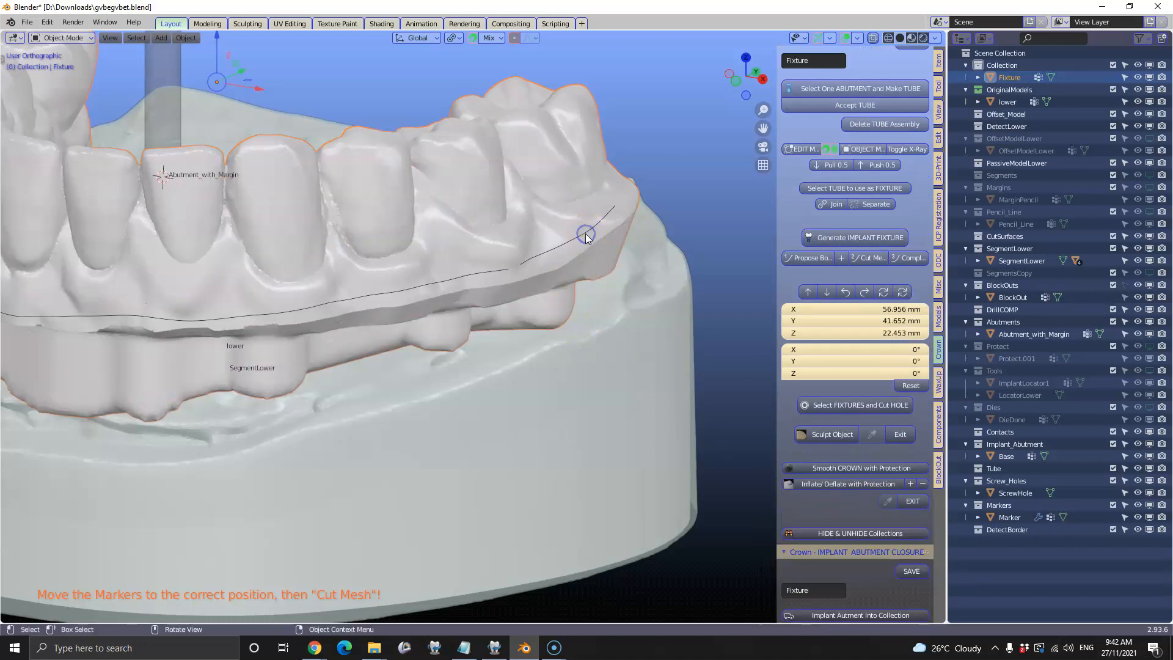
left_click(585, 235)
key("Tab")
mouse_move(540, 259)
middle_mouse_down()
mouse_move(500, 241)
mouse_move(348, 319)
middle_mouse_up()
middle_click_drag(481, 294, 359, 347)
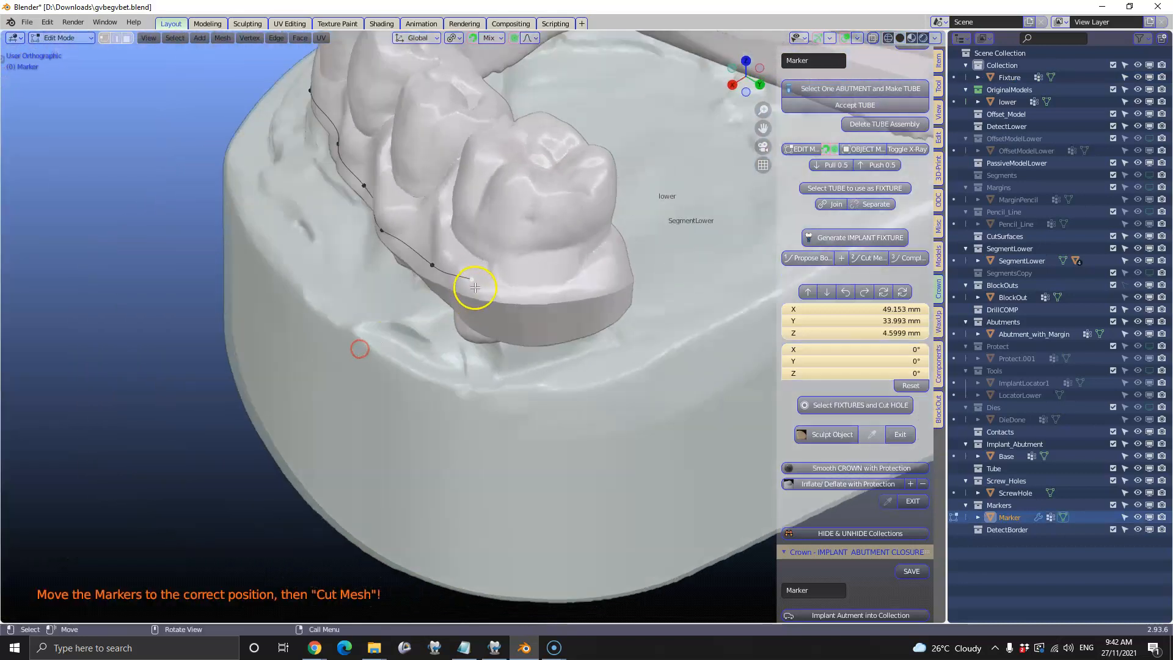
key("e")
left_click(521, 296)
key("e")
left_click(582, 295)
key("e")
left_click(618, 272)
Step: Continue the border line along the inner tongue-side surface from the last molar towards the front teeth
middle_click_drag(702, 298, 306, 340, "shift")
middle_click_drag(405, 325, 252, 327)
key("e")
left_click(295, 327)
key("e")
left_click(369, 314)
key("e")
left_click(450, 273)
key("e")
left_click(534, 245)
left_click(657, 221)
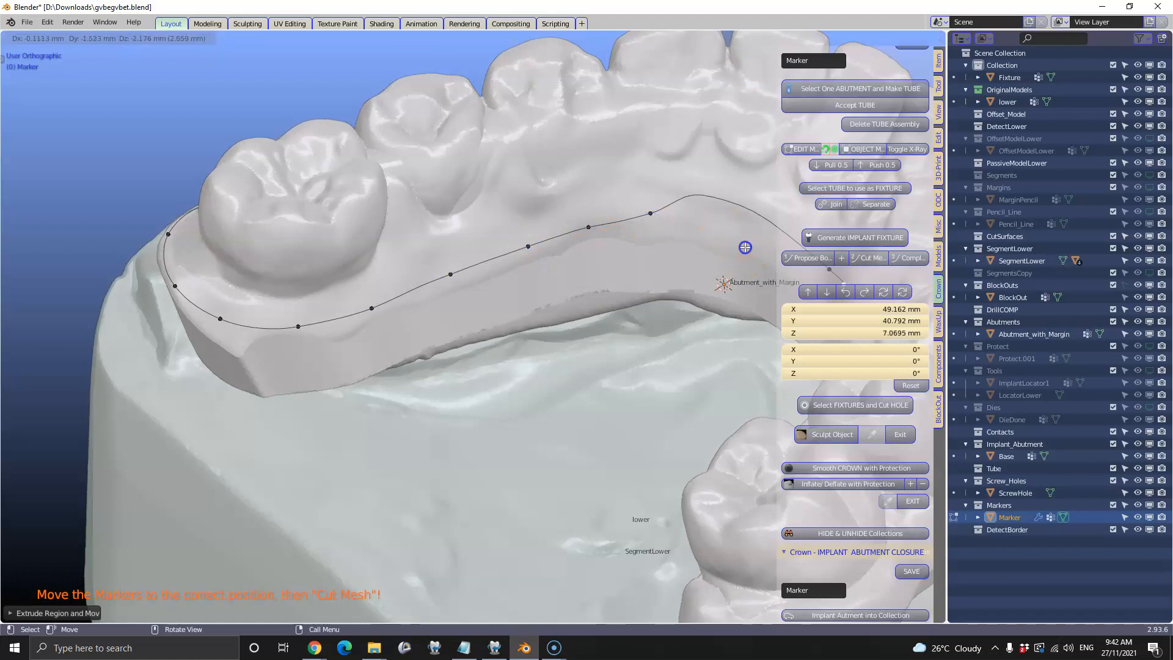
Step: Extrude the border line across the inner surface behind the front teeth
middle_click_drag(621, 257, 469, 330)
key("e")
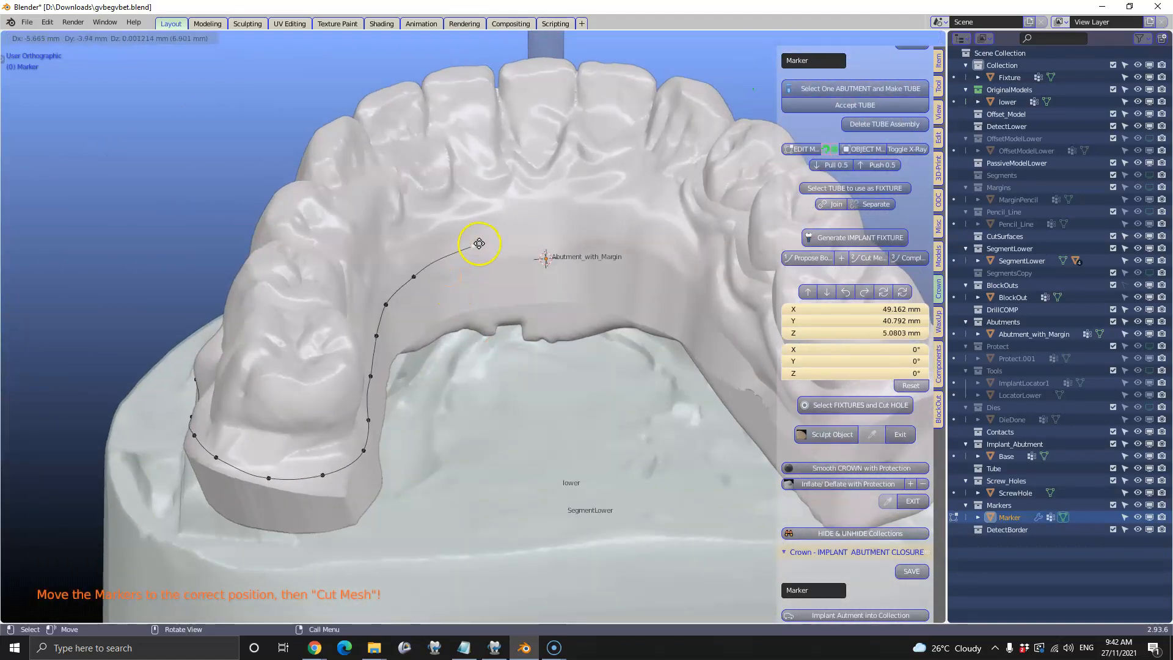
left_click(474, 248)
key("e")
left_click(514, 253)
key("e")
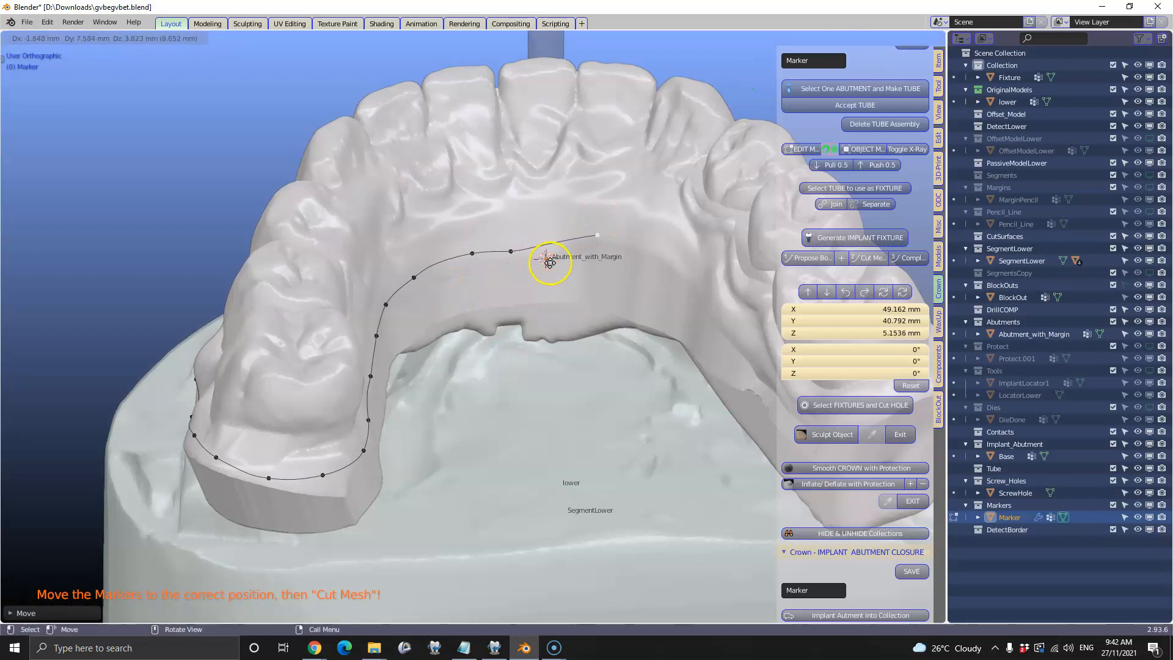
left_click(550, 263)
Step: Extend the border line down the tongue-side surface of the opposite side towards its last molar
mouse_move(549, 263)
middle_mouse_down()
mouse_move(611, 262)
mouse_move(581, 254)
mouse_move(331, 285)
middle_mouse_up()
key("e")
left_click(377, 257)
key("e")
left_click(425, 281)
key("e")
left_click(493, 325)
key("e")
left_click(536, 345)
key("e")
left_click(568, 357)
Step: Carry the border line around the back end of the denture behind the opposite last molar
key("e")
left_click(612, 365)
key("e")
left_click(650, 356)
key("e")
left_click(688, 333)
key("e")
left_click(728, 299)
Step: Extrude the border line forward along the outer flange and close it with its starting point
mouse_move(728, 299)
middle_mouse_down()
mouse_move(574, 304)
mouse_move(3, 256)
middle_mouse_up()
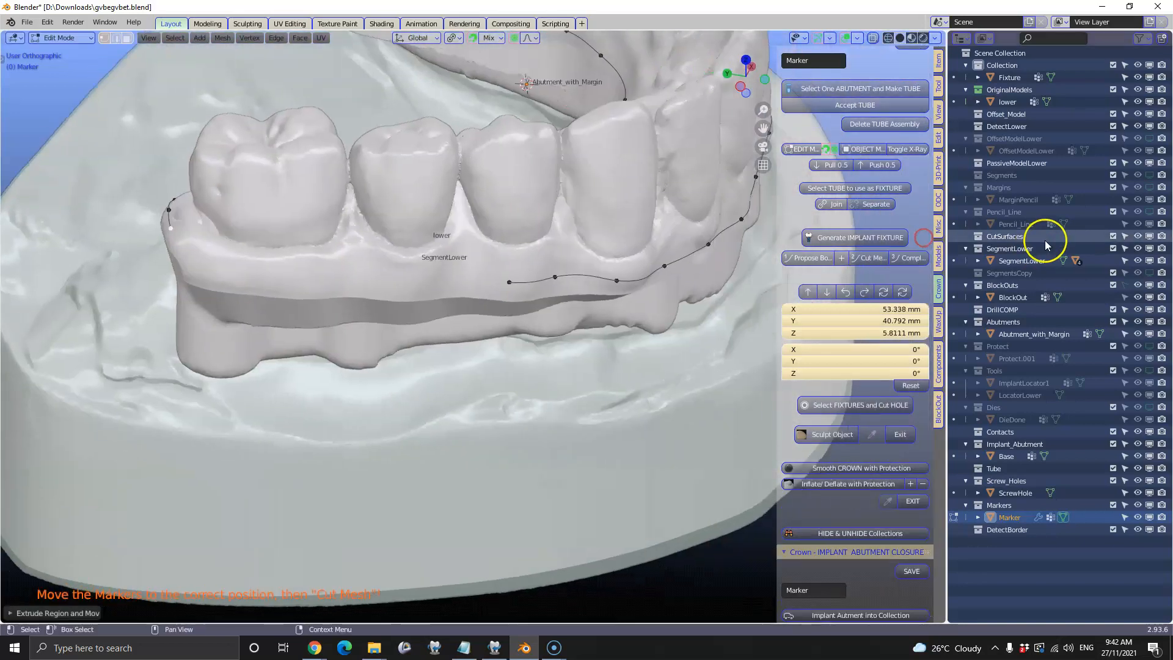
key("e")
left_click(205, 254)
key("e")
left_click(278, 287)
key("e")
left_click(362, 289)
key("e")
left_click(438, 293)
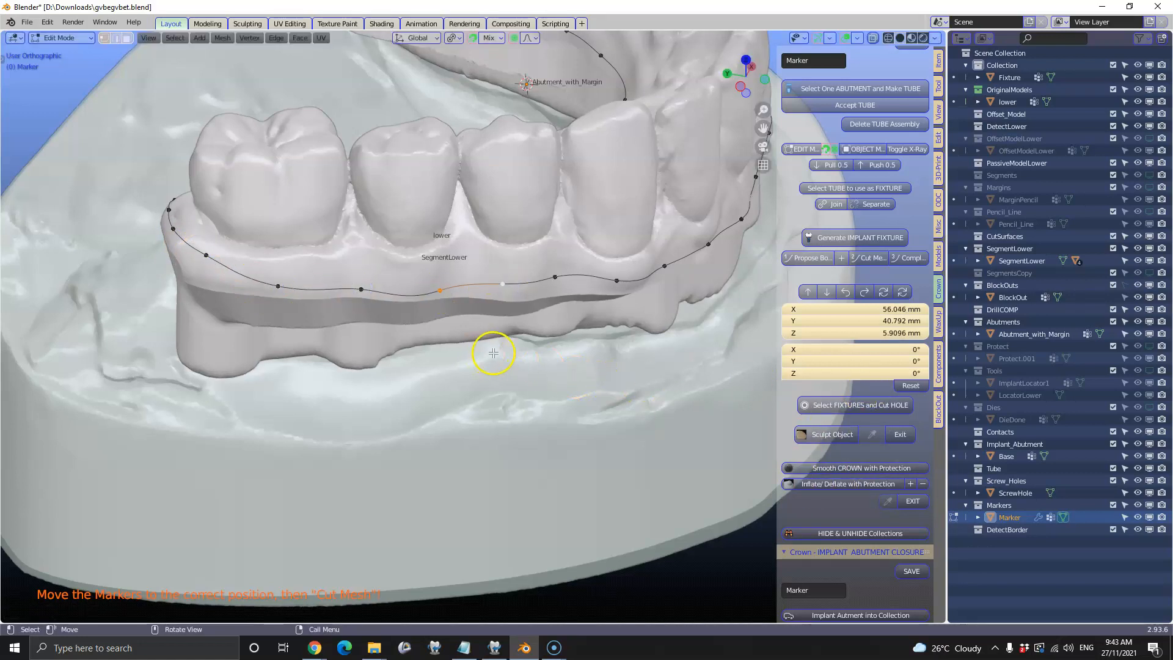
Step: Check the closed border line around the arch and shift a marker point on the inner surface behind the front teeth
scroll(493, 353, "down", 2)
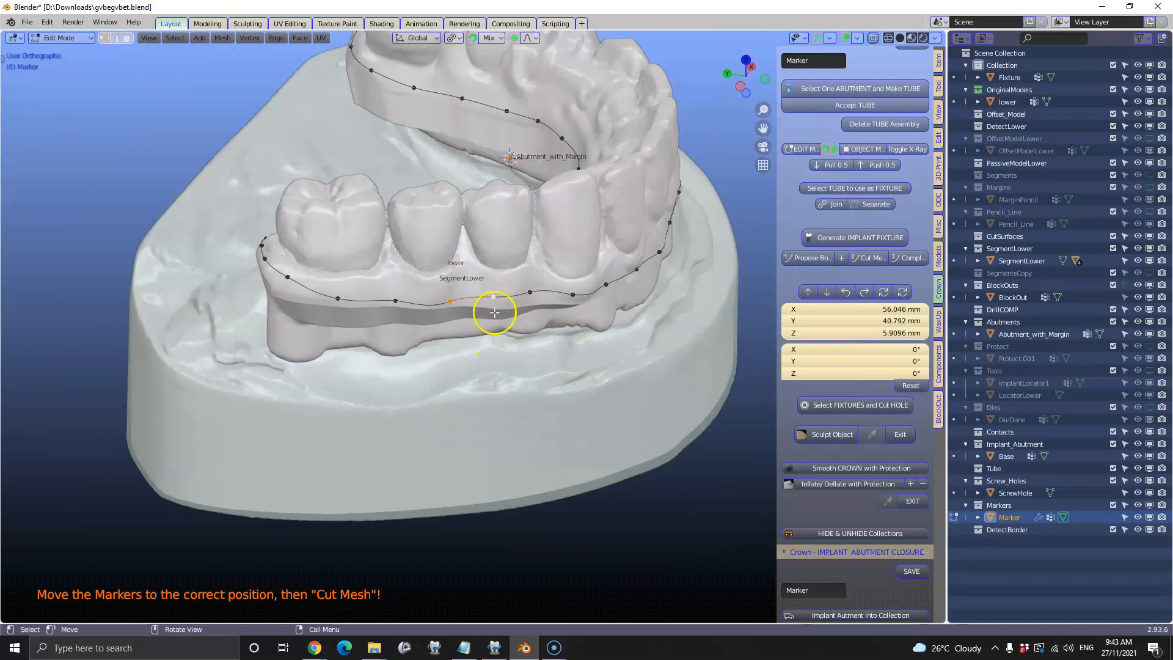
middle_click_drag(395, 292, 564, 297)
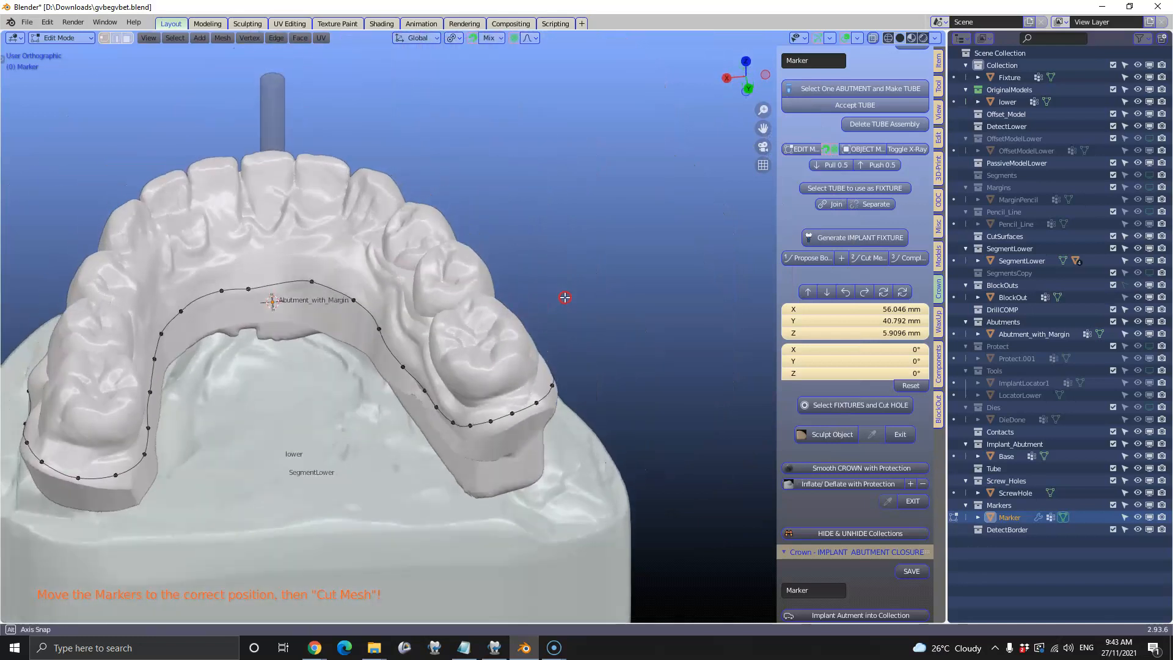
mouse_move(246, 289)
left_mouse_down()
mouse_move(306, 284)
mouse_move(306, 268)
mouse_move(256, 290)
left_mouse_up()
middle_click_drag(403, 220, 626, 241)
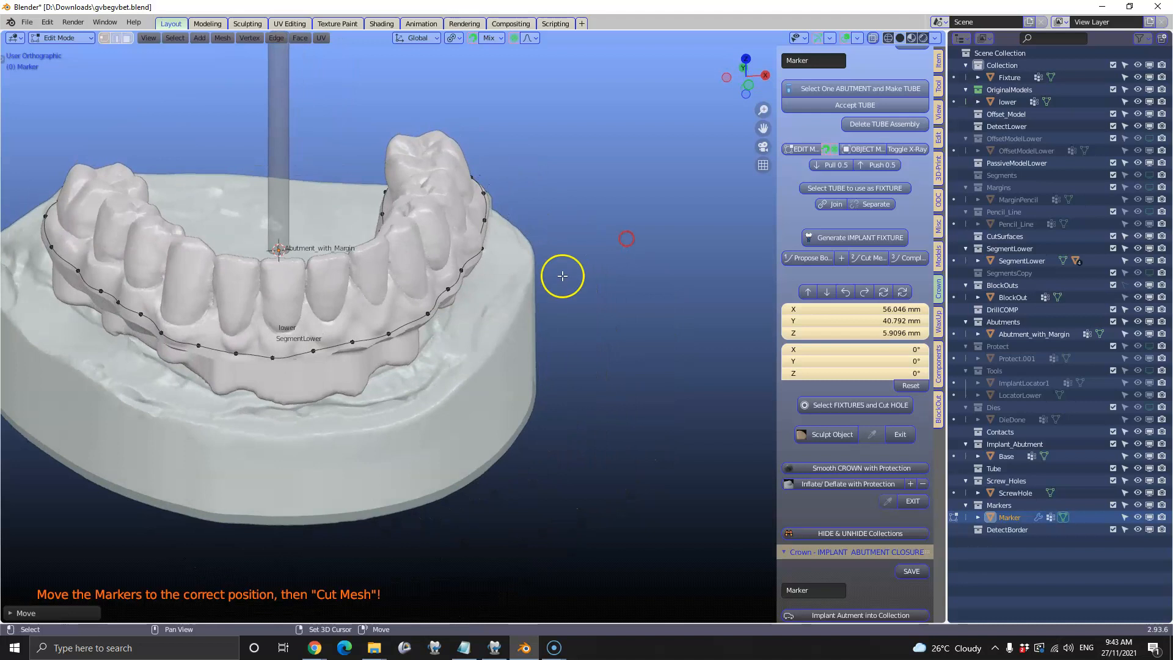
middle_click_drag(563, 276, 739, 343, "shift")
left_click(530, 407)
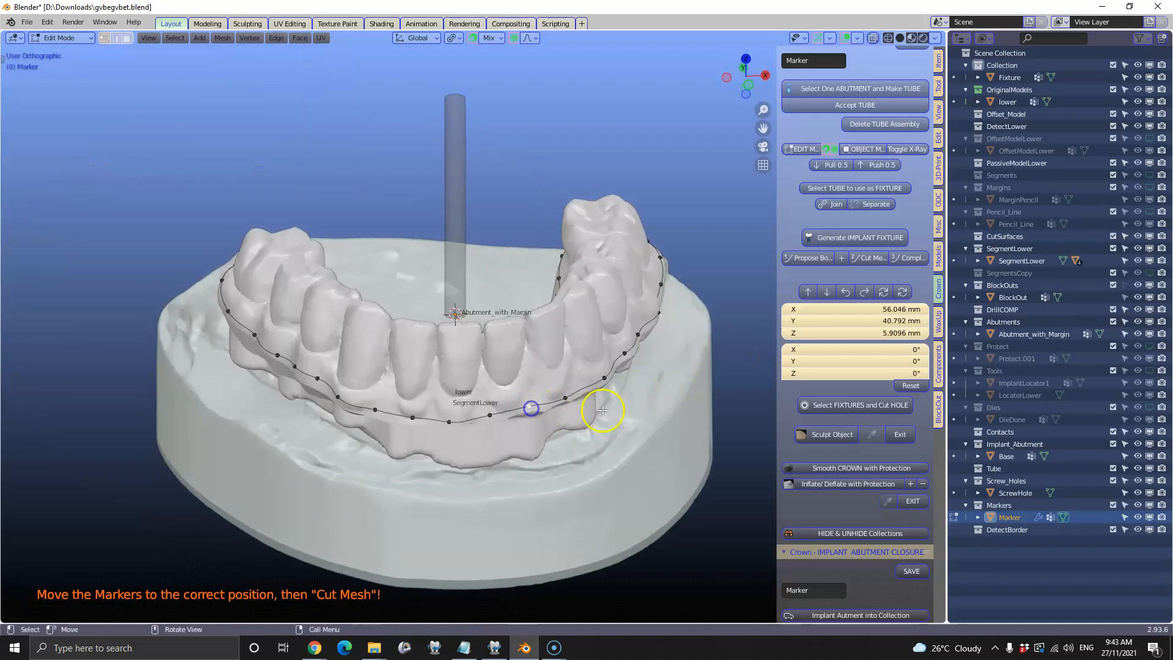
Step: Cut the denture mesh along the border line, inspect the underside of the cut, and complete the implant fixture
left_click(842, 257)
middle_click_drag(535, 407, 611, 372)
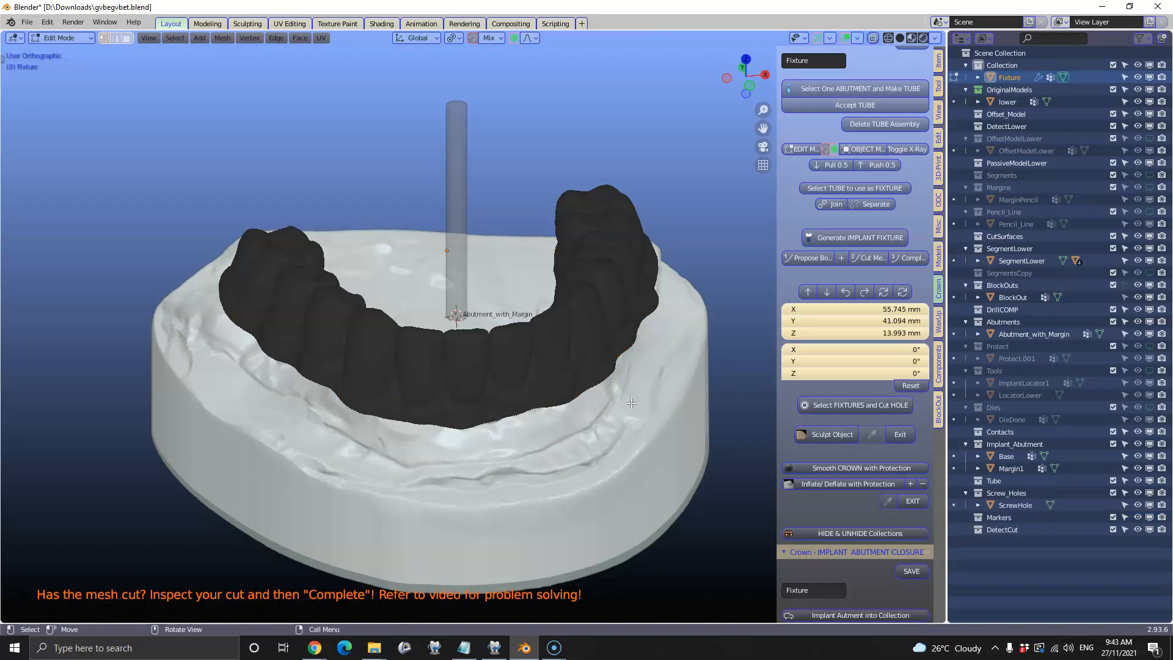
scroll(631, 403, "up", 4)
middle_click_drag(613, 411, 584, 246)
middle_click_drag(596, 321, 604, 355)
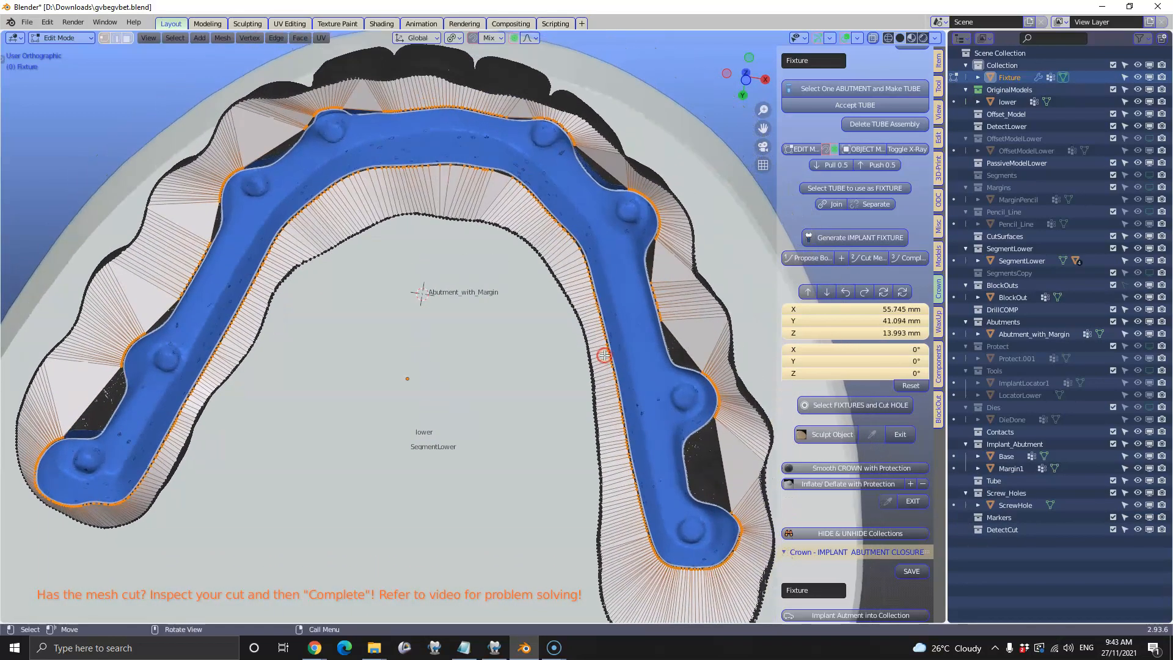
left_click(908, 259)
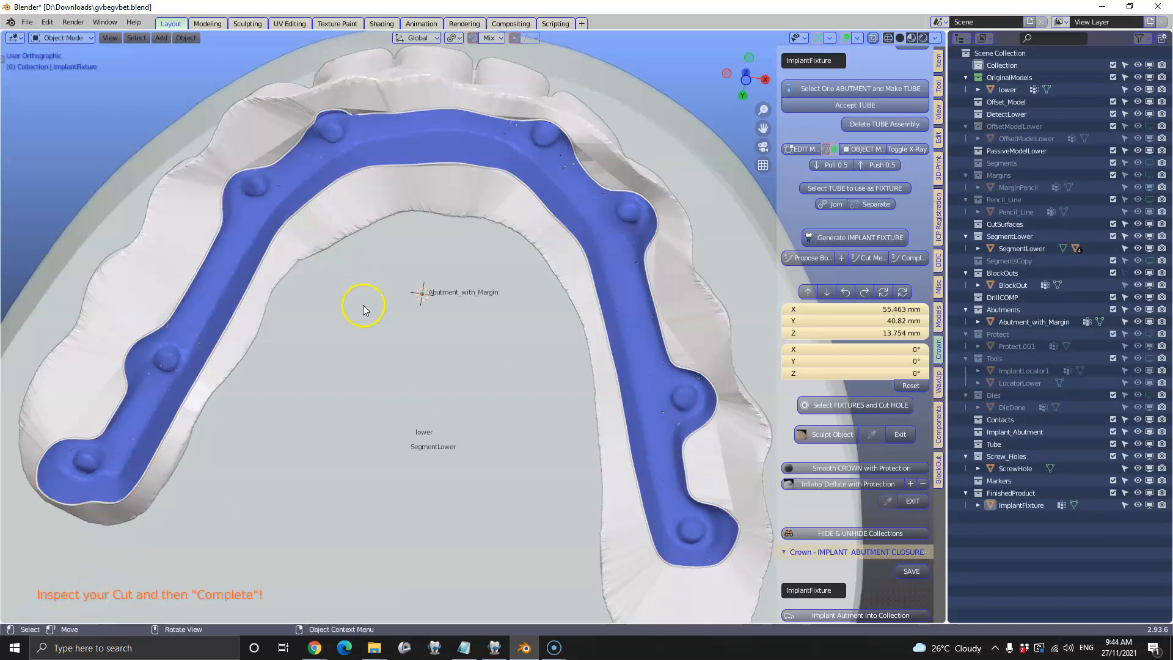
Step: Hide the SegmentLower model and the Abutment_with_Margin object
scroll(363, 305, "down", 1)
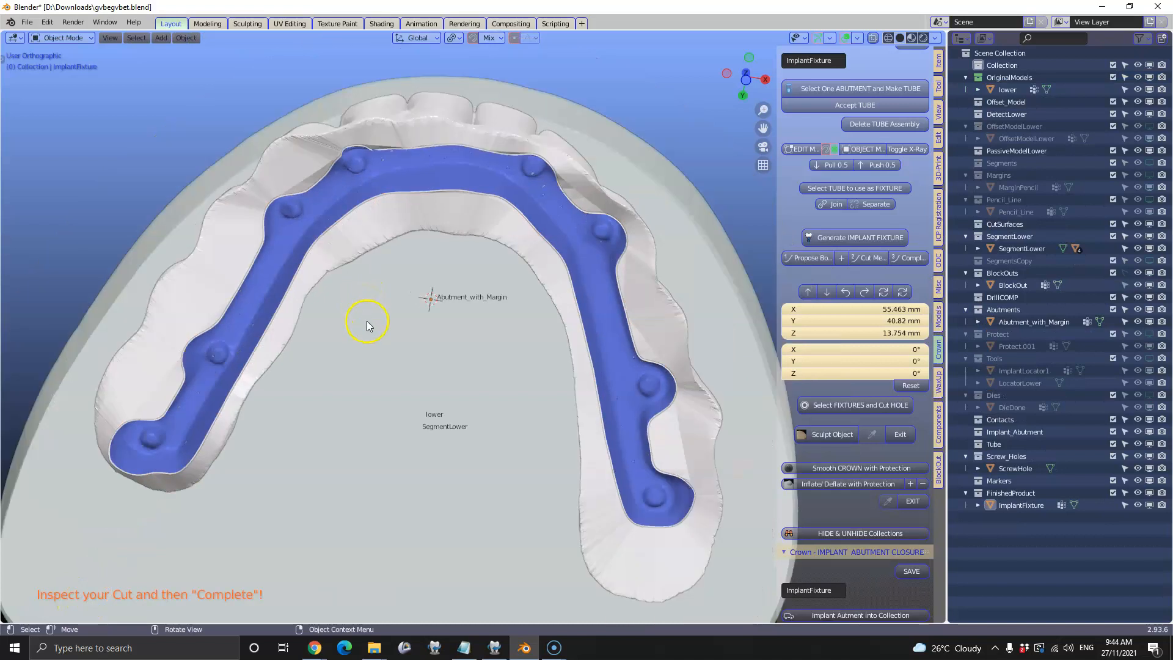
middle_click_drag(561, 303, 537, 283)
left_click(519, 265)
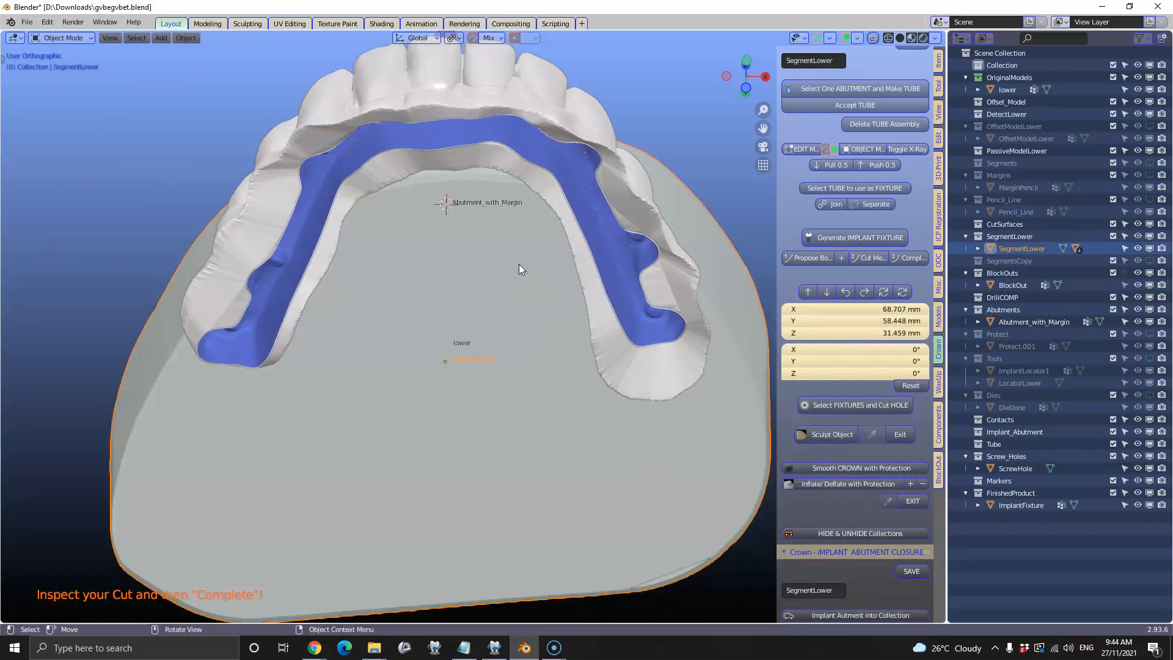
key("h")
left_click(556, 189)
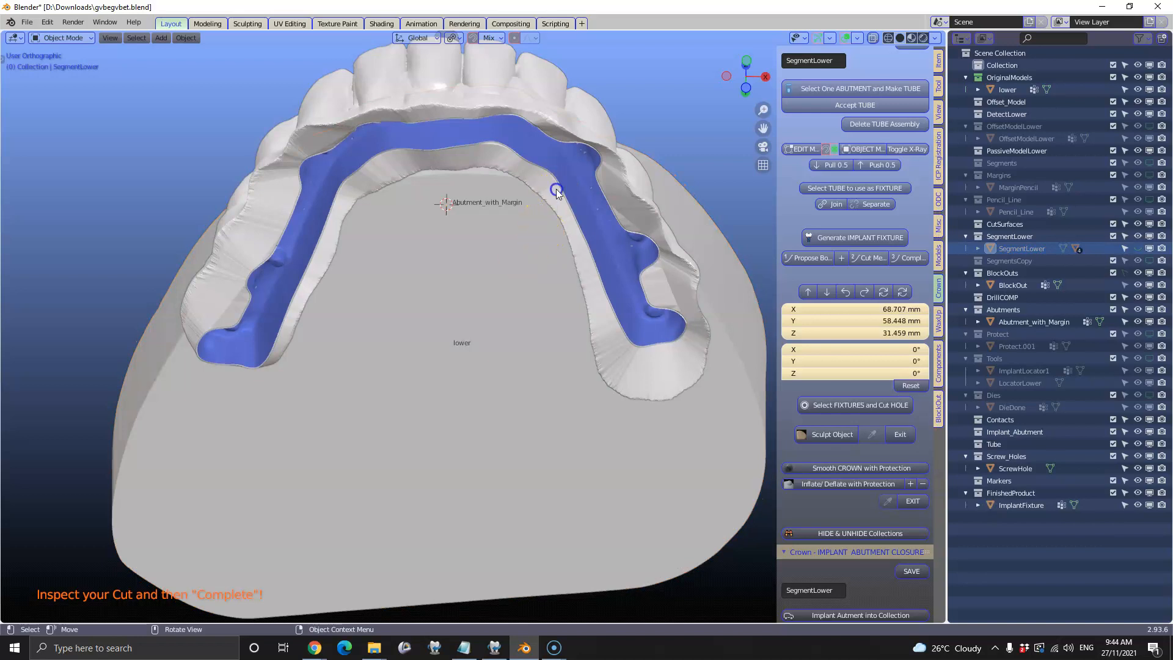
middle_click_drag(585, 267, 556, 376)
left_click(571, 307)
key("h")
Step: Hide the lower model and the BlockOuts collection so only the fixture and screw hole remain
scroll(568, 319, "up", 3)
scroll(572, 261, "down", 4)
left_click(550, 199)
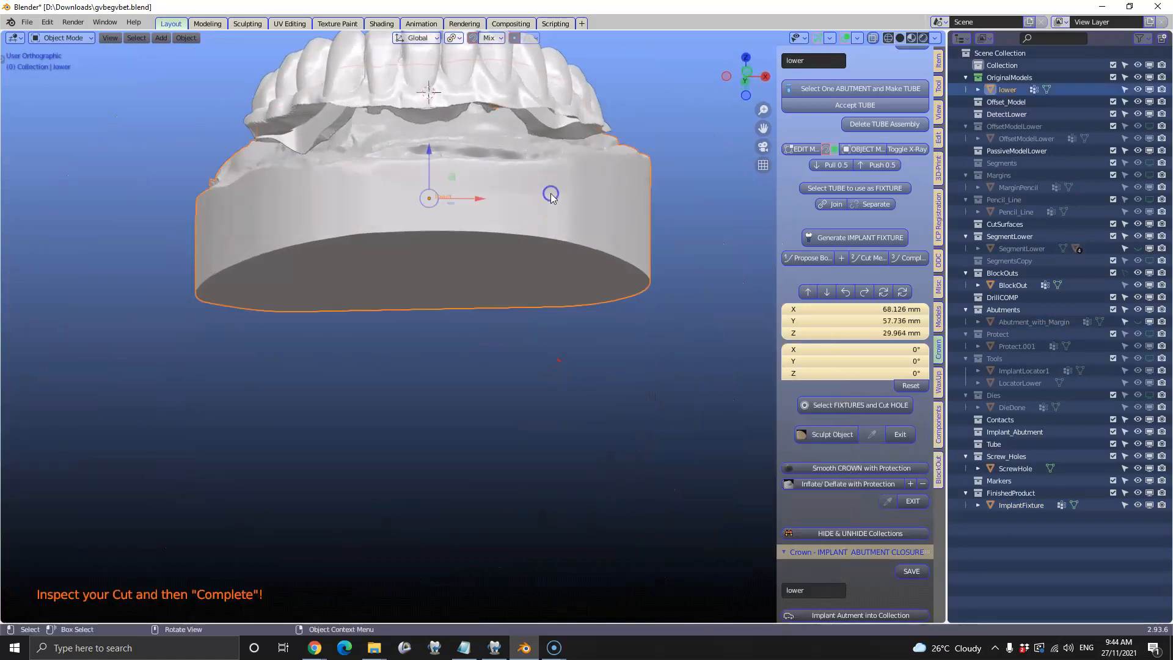
key("h")
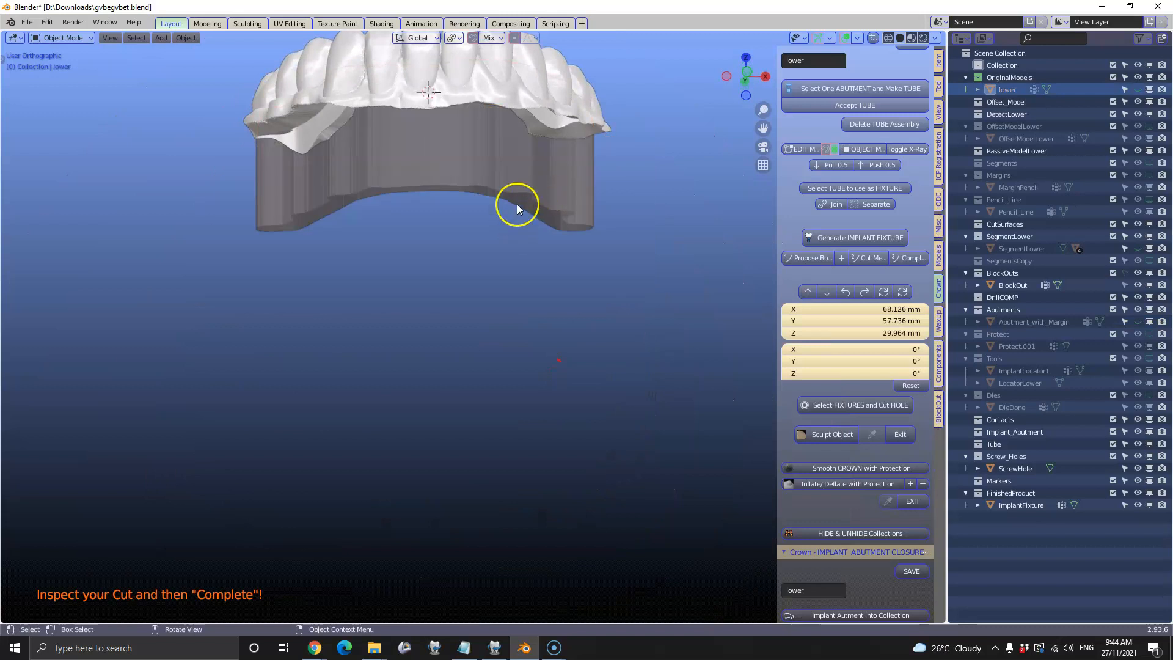
middle_click_drag(529, 183, 530, 312, "shift")
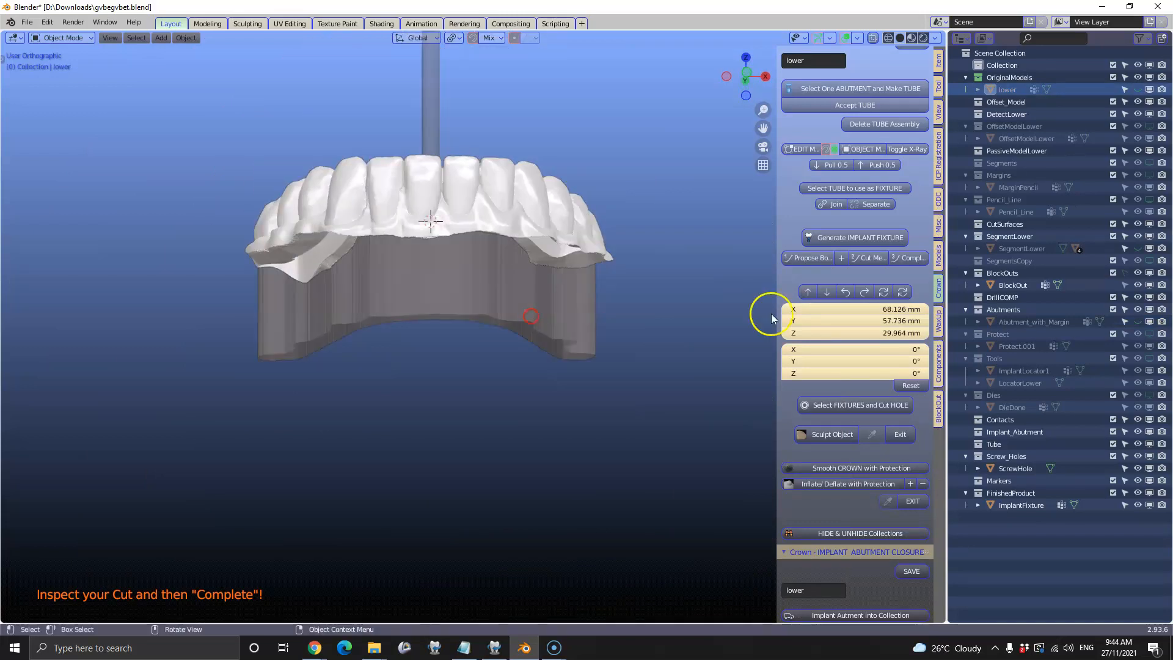
left_click(1148, 273)
Step: Select the implant fixture, start smoothing with protection on it, and smooth the border around the underside of the arch
middle_click_drag(542, 397, 501, 203)
scroll(489, 309, "up", 5)
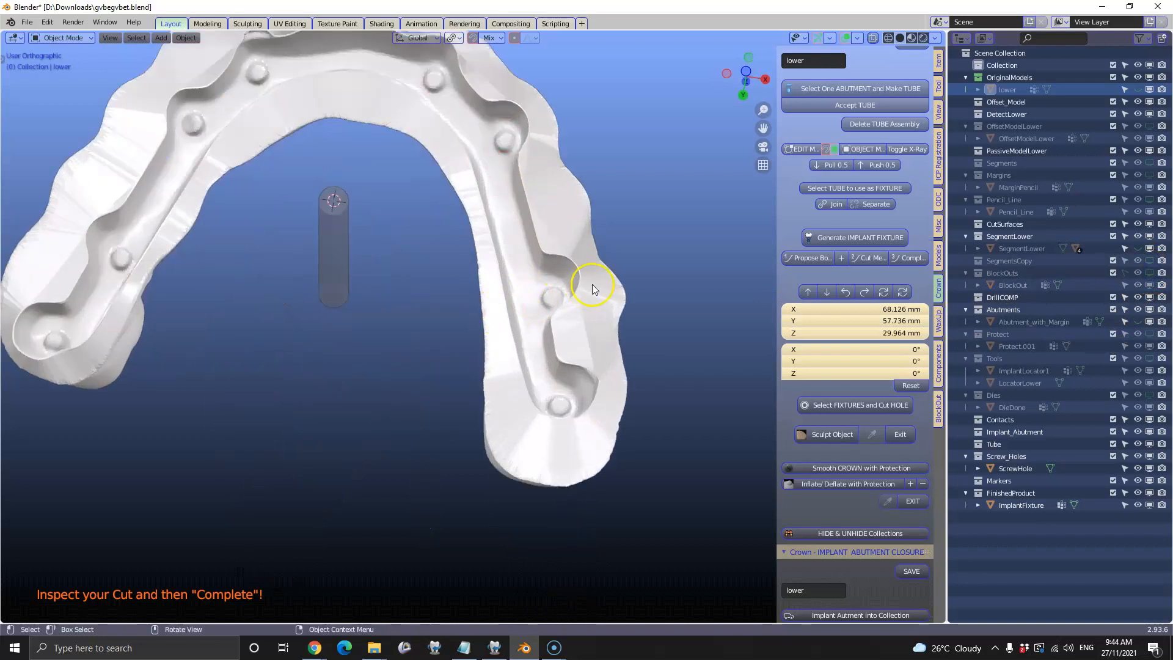
left_click(589, 287)
scroll(853, 466, "down", 1)
scroll(852, 462, "down", 1)
left_click(836, 419)
mouse_move(528, 122)
left_mouse_down()
mouse_move(597, 298)
mouse_move(536, 471)
mouse_move(474, 213)
mouse_move(597, 439)
mouse_move(525, 124)
mouse_move(304, 79)
mouse_move(19, 296)
mouse_move(97, 333)
mouse_move(118, 309)
mouse_move(26, 323)
mouse_move(52, 386)
mouse_move(280, 110)
mouse_move(263, 165)
mouse_move(500, 263)
mouse_move(487, 230)
left_mouse_up()
middle_click_drag(491, 234, 535, 398, "shift")
mouse_move(618, 359)
left_mouse_down()
mouse_move(476, 190)
mouse_move(239, 201)
mouse_move(184, 294)
left_mouse_up()
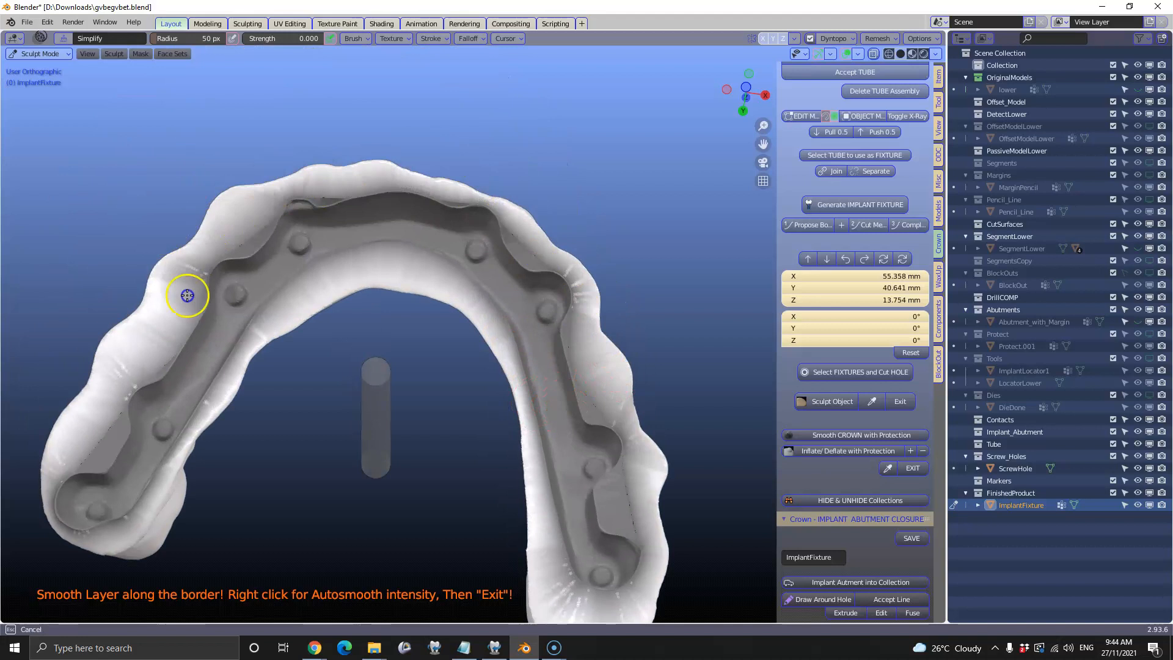
Step: Smooth the fixture's outer border along the front of the arch and the cheek side toward the molars
middle_click_drag(262, 254, 271, 376)
mouse_move(250, 209)
left_mouse_down()
mouse_move(130, 305)
mouse_move(98, 294)
mouse_move(77, 383)
mouse_move(285, 223)
mouse_move(625, 347)
mouse_move(636, 335)
left_mouse_up()
mouse_move(636, 336)
middle_mouse_down()
mouse_move(527, 339)
mouse_move(435, 413)
middle_mouse_up()
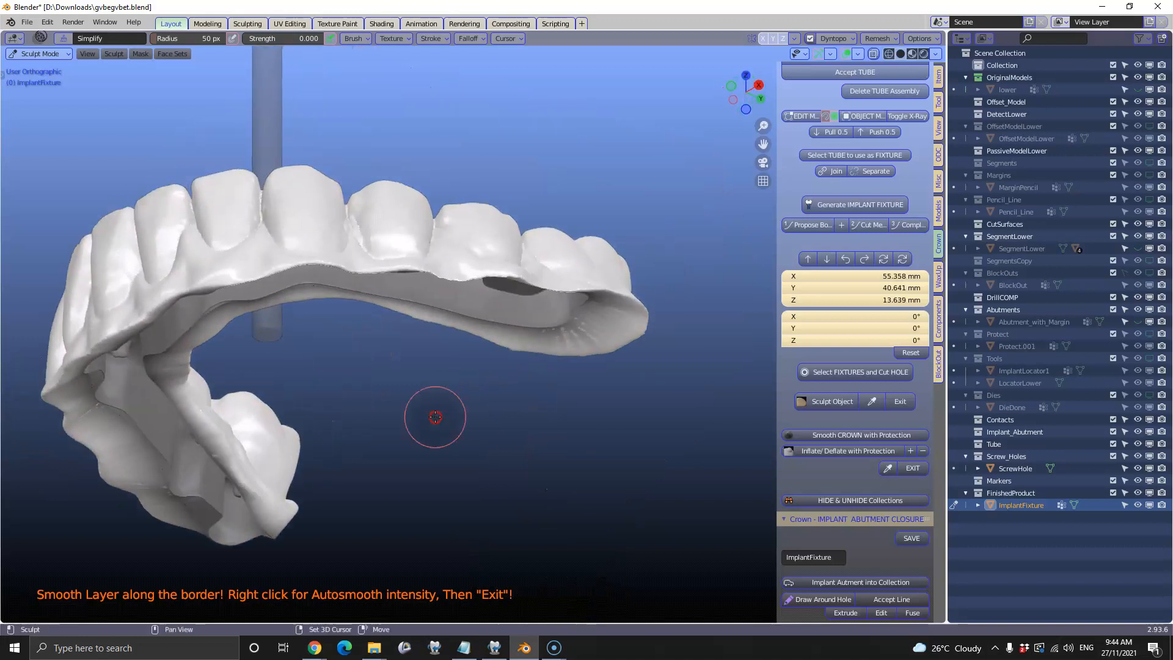
mouse_move(314, 283)
left_mouse_down()
mouse_move(576, 293)
mouse_move(660, 336)
left_mouse_up()
mouse_move(660, 336)
middle_mouse_down()
mouse_move(458, 302)
mouse_move(285, 291)
mouse_move(320, 251)
middle_mouse_up()
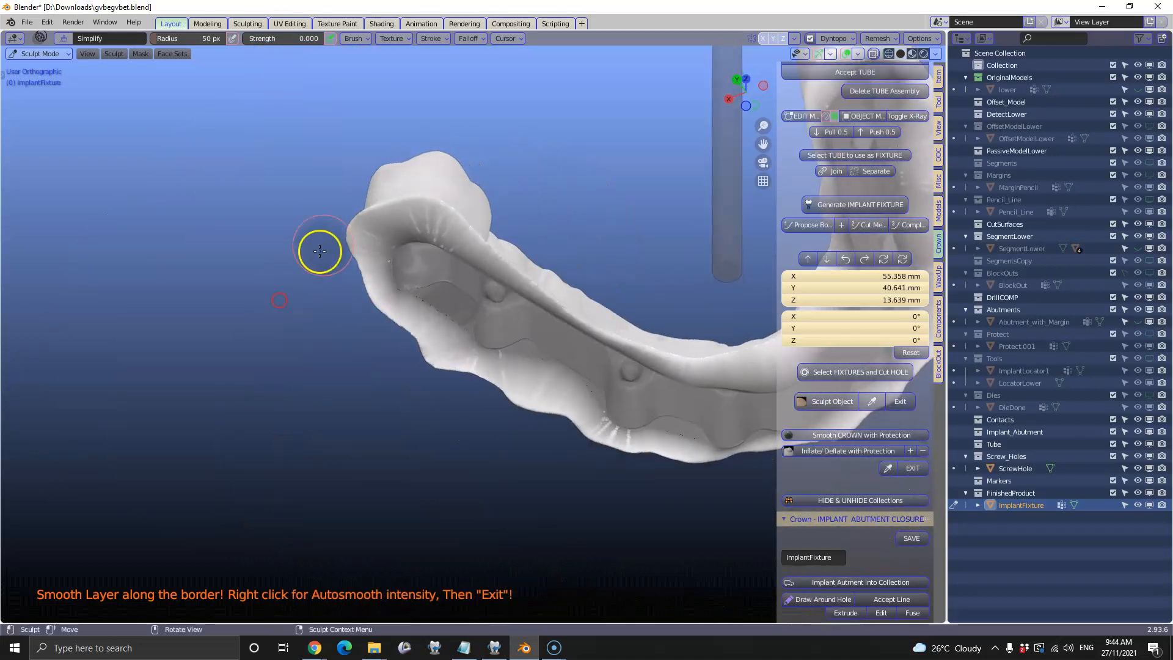
Step: Smooth the remaining fixture border along the tongue side, the opposite cheek side and the underside, and exit sculpting
middle_click_drag(680, 366, 445, 408)
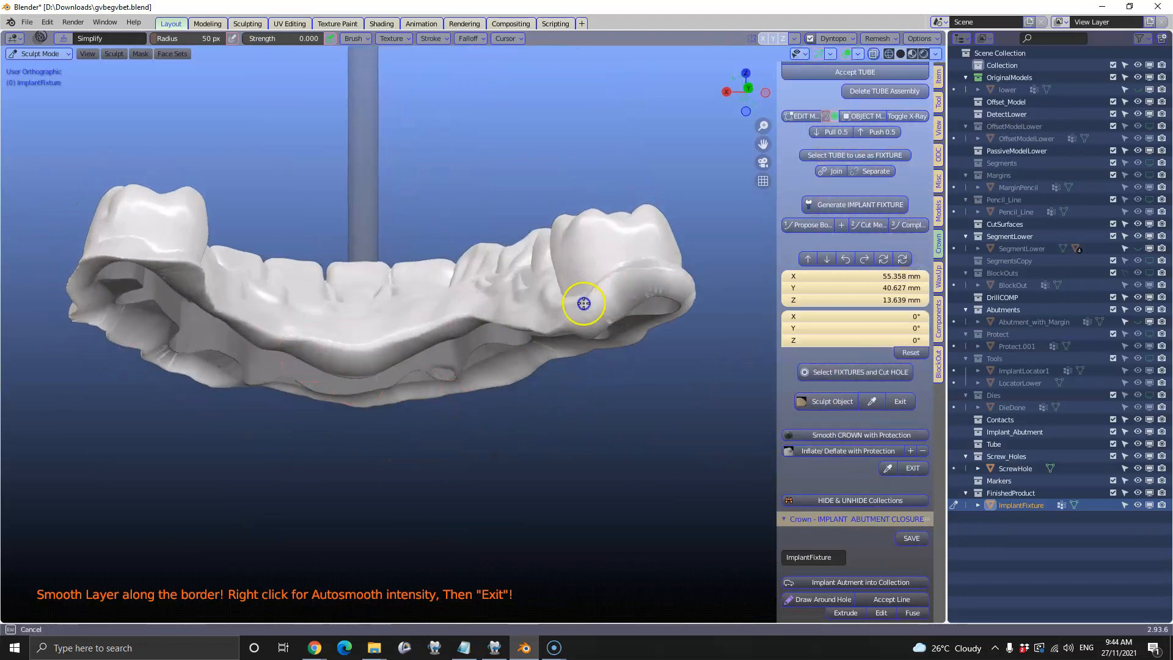
middle_click_drag(660, 278, 460, 301)
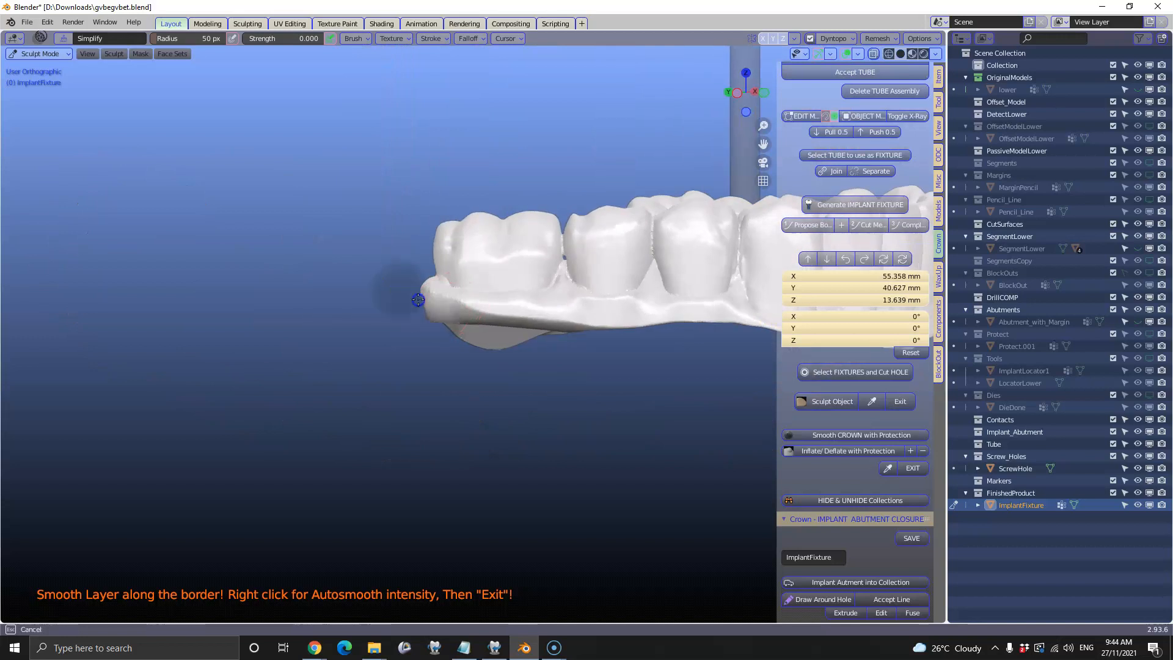
middle_click_drag(623, 319, 211, 254)
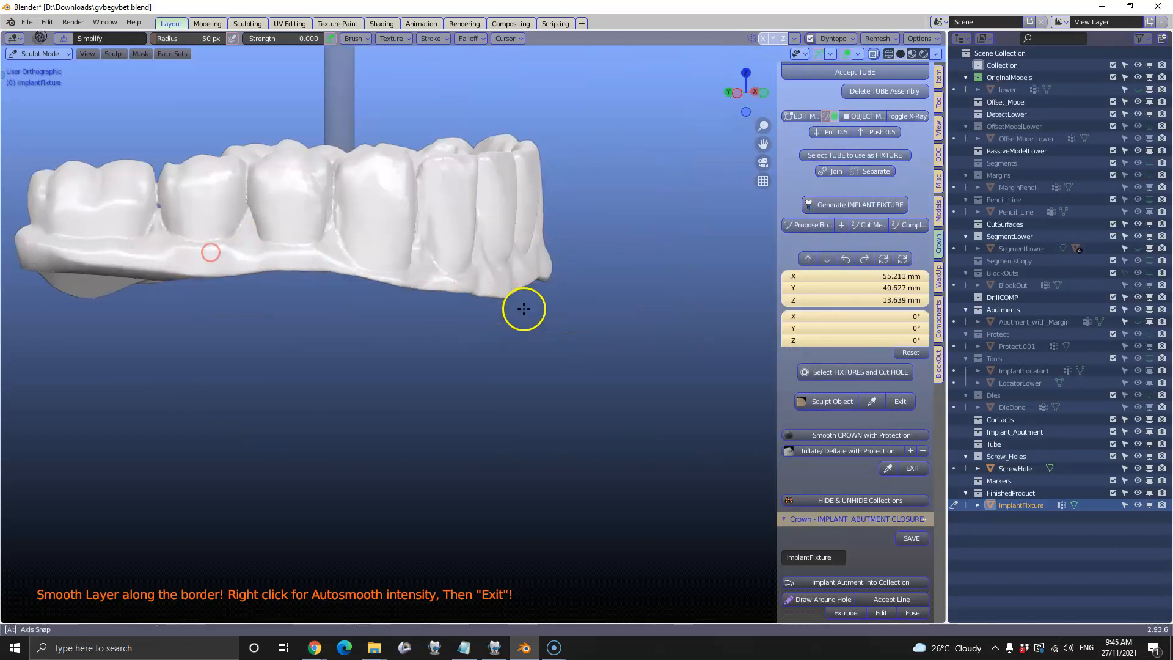
middle_click_drag(524, 309, 435, 207)
mouse_move(434, 140)
left_mouse_down()
mouse_move(413, 53)
mouse_move(221, 211)
mouse_move(217, 255)
mouse_move(367, 196)
mouse_move(667, 208)
mouse_move(492, 112)
mouse_move(719, 325)
mouse_move(748, 321)
mouse_move(647, 357)
left_mouse_up()
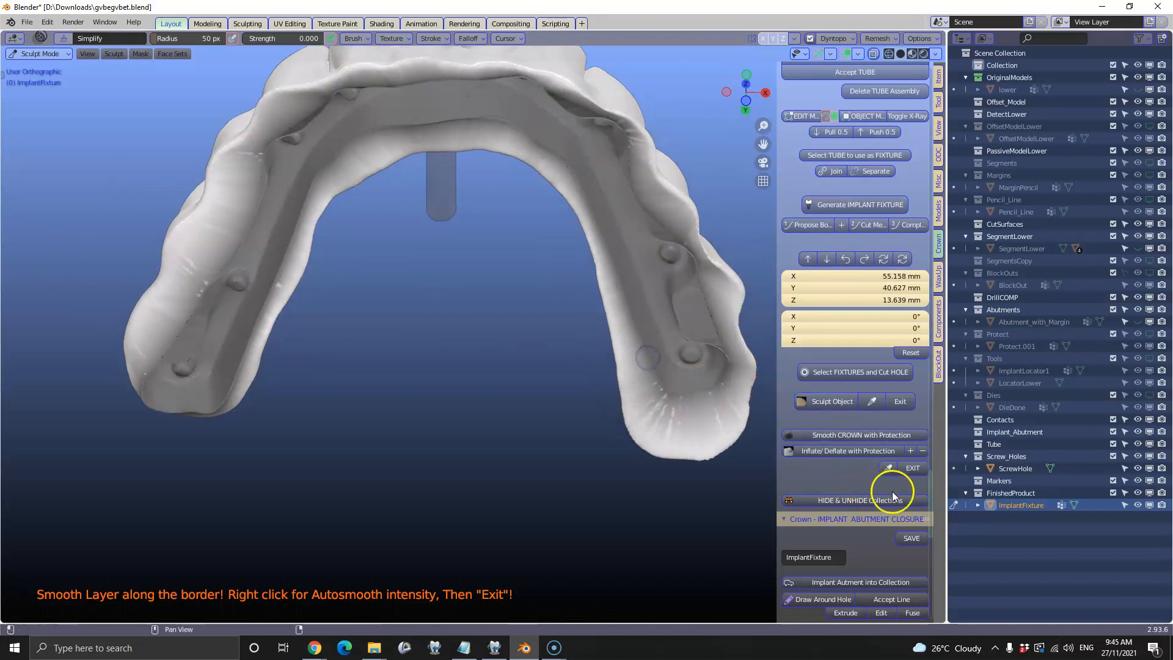
left_click(911, 469)
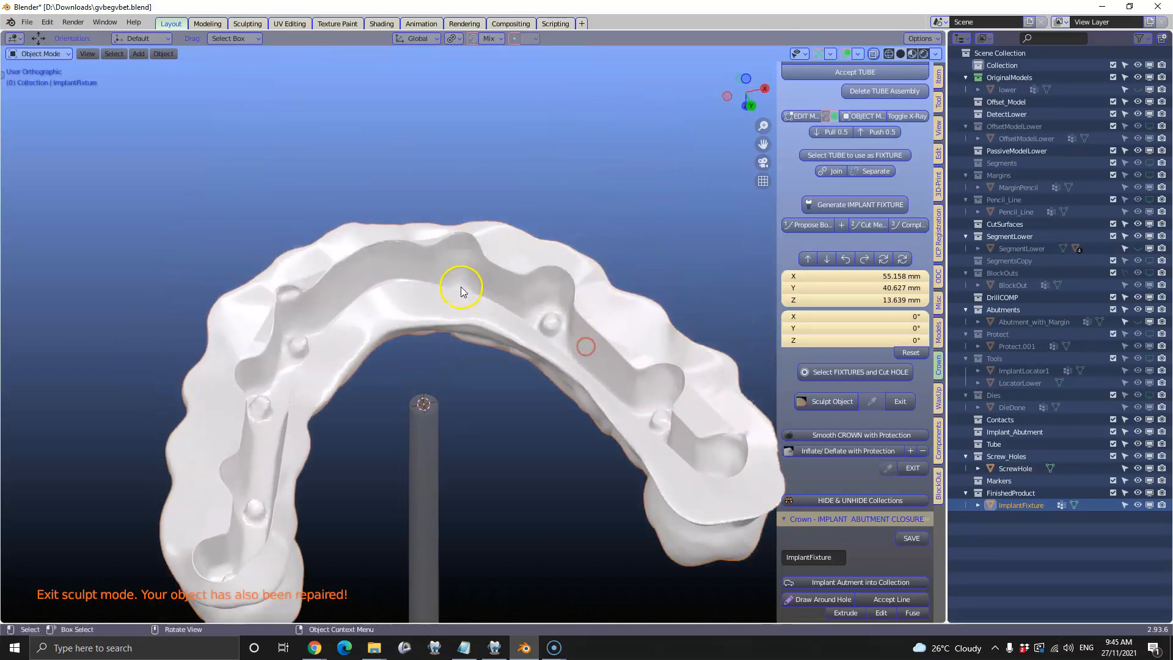
Step: Inspect the smoothed implant fixture's border and bar channel from below and its teeth from the front
scroll(458, 288, "up", 5)
scroll(450, 317, "down", 2)
middle_click_drag(450, 317, 434, 349)
scroll(516, 194, "down", 2)
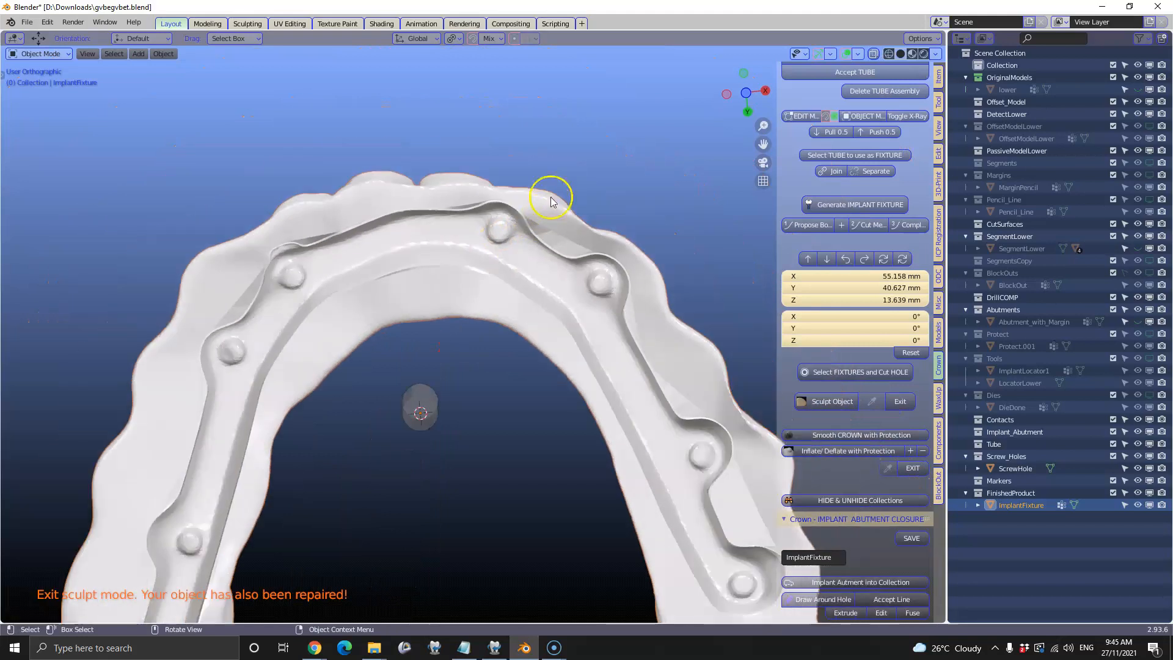
middle_click_drag(459, 214, 485, 201)
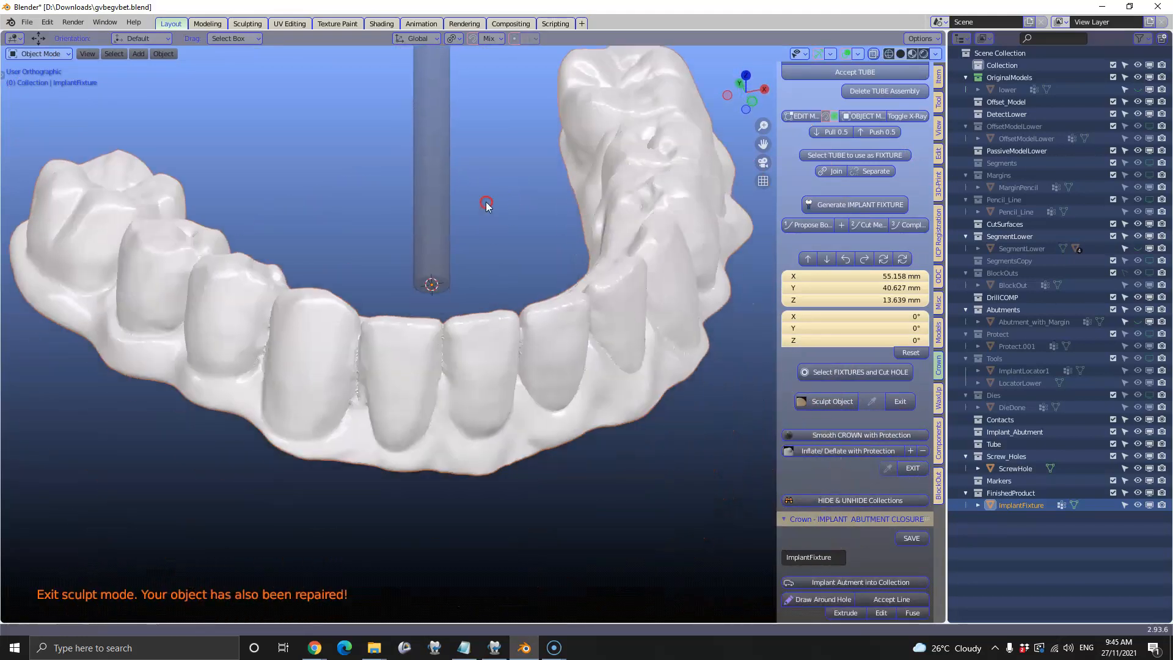
scroll(518, 262, "down", 1)
middle_click_drag(481, 302, 486, 350, "shift")
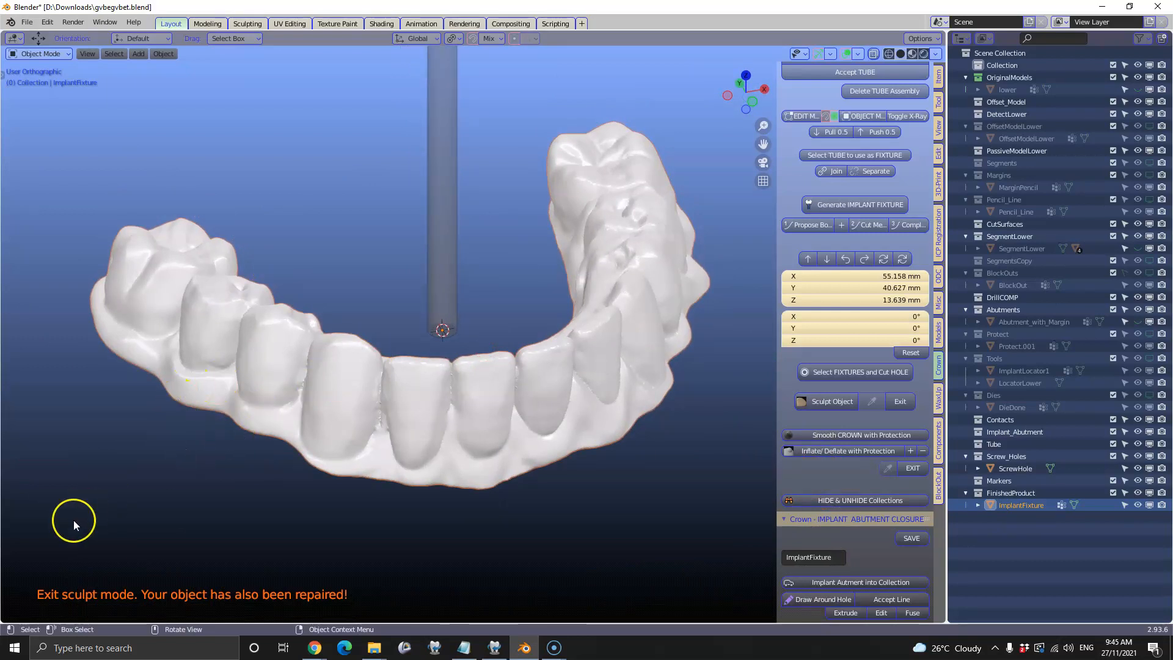